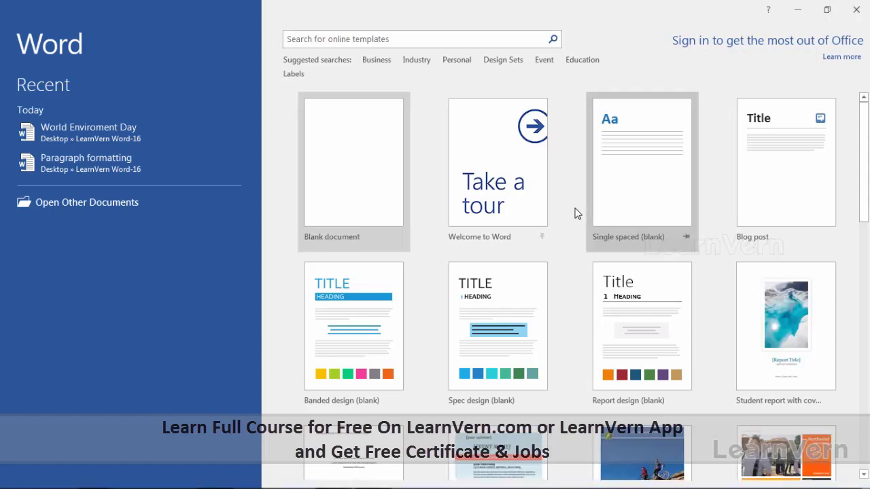
- Browse the start-screen templates, including the Industry category, then return to the start screen
scroll(575, 212, "down", 1)
scroll(573, 214, "up", 1)
scroll(575, 208, "down", 1)
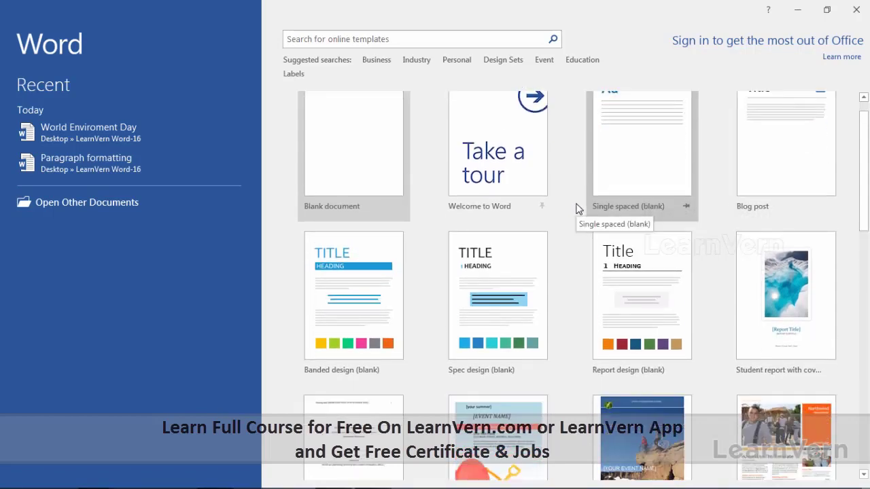
scroll(575, 208, "down", 3)
scroll(577, 210, "down", 2)
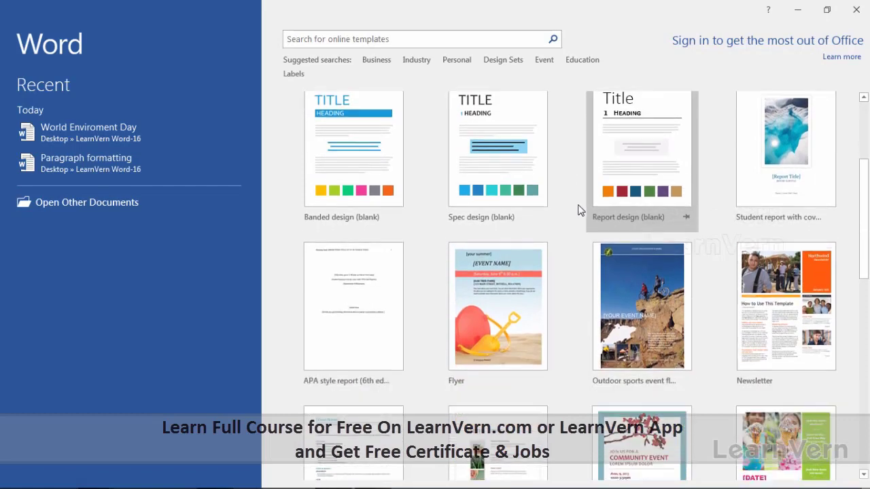
scroll(579, 206, "up", 5)
scroll(579, 206, "up", 1)
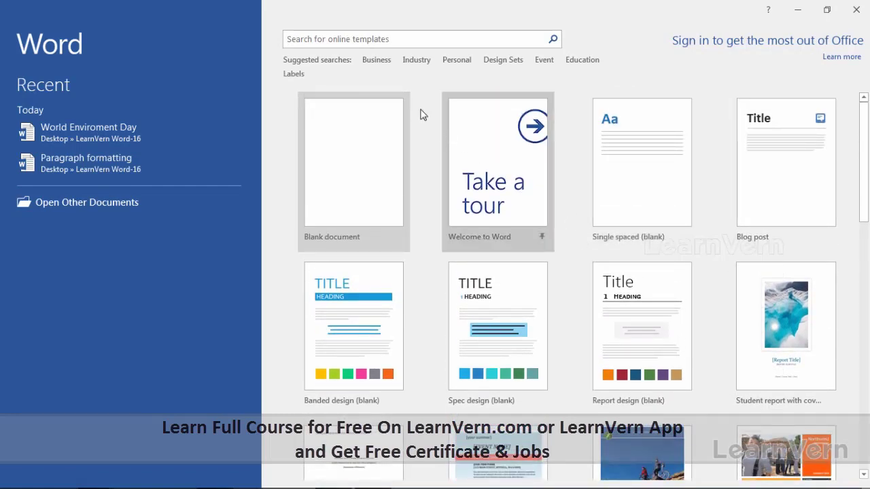
left_click(416, 61)
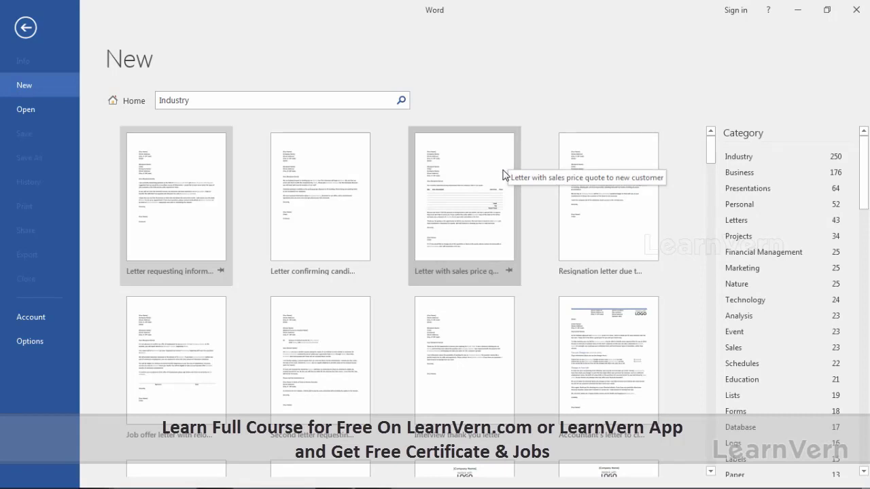
scroll(508, 176, "down", 2)
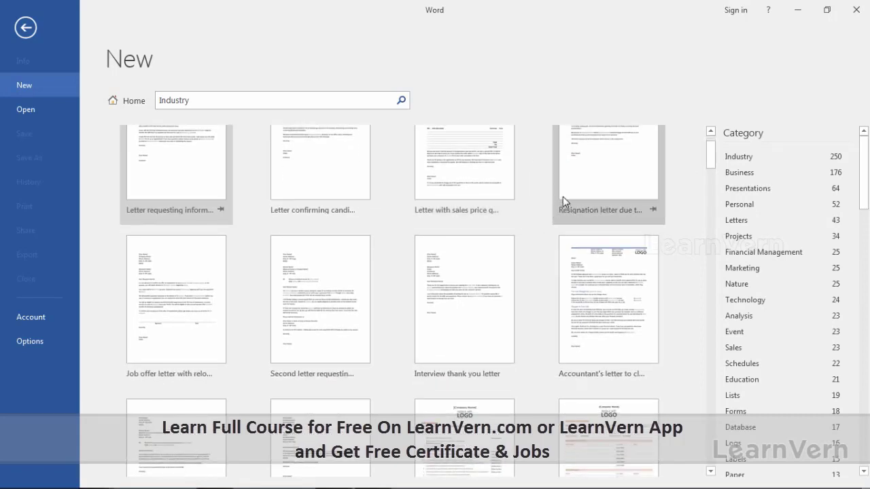
left_click(25, 30)
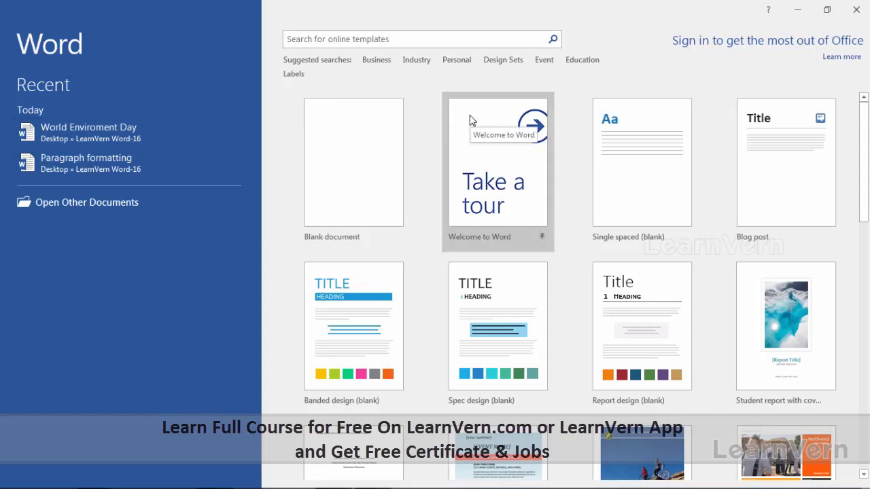
- Create a blank document and look through the Insert, Design, Layout and References tabs before returning to Home
left_click(372, 121)
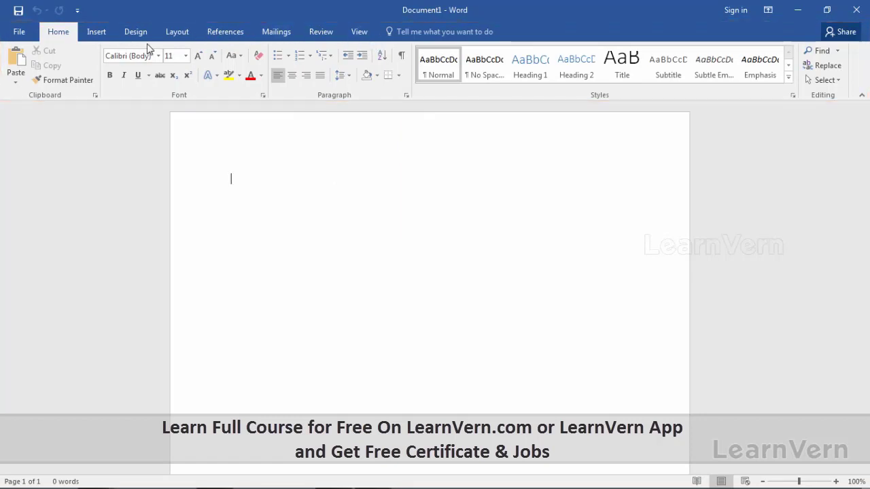
left_click(96, 34)
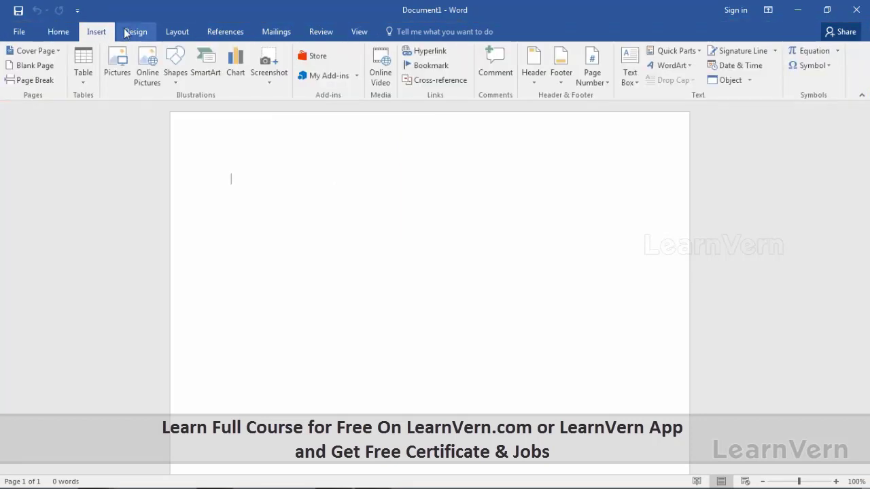
left_click(136, 28)
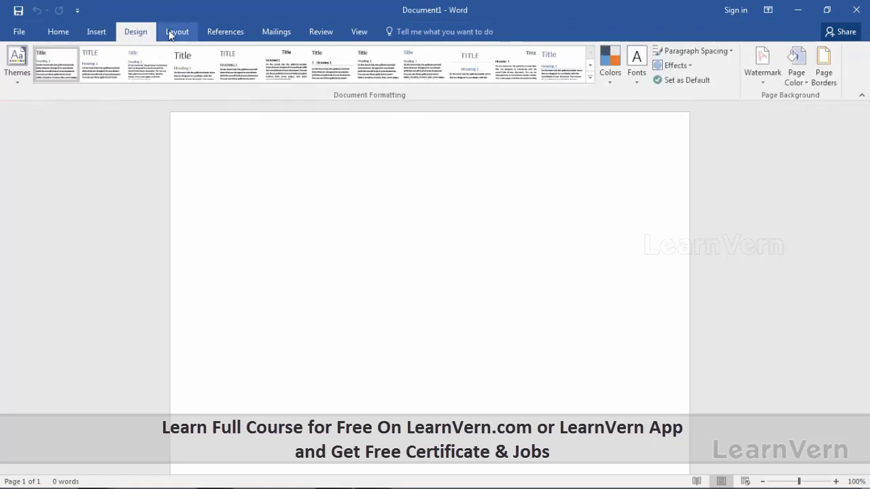
left_click(170, 34)
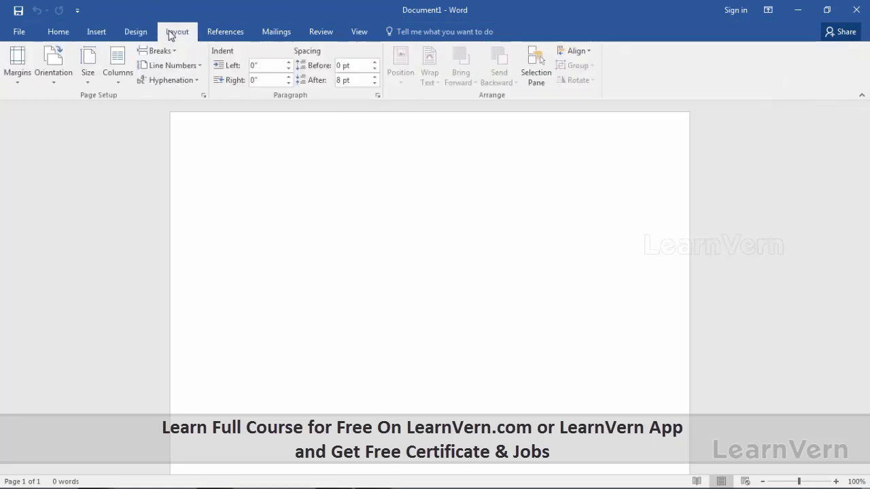
left_click(232, 35)
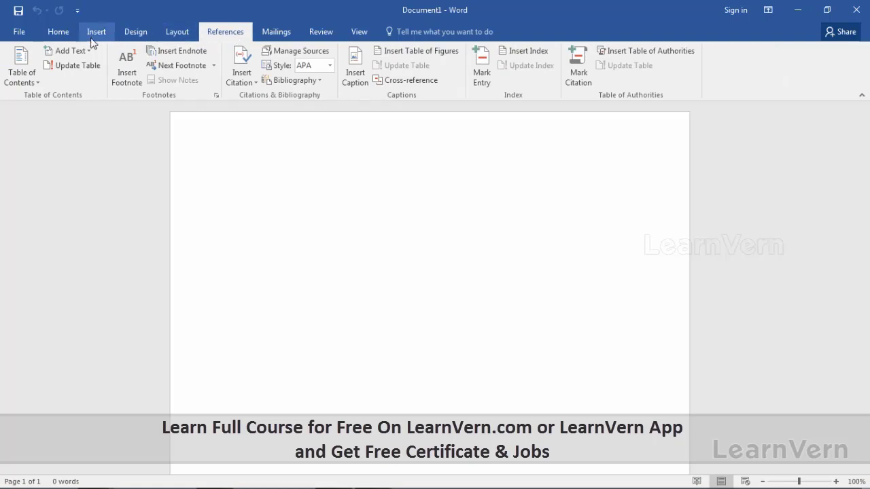
left_click(58, 32)
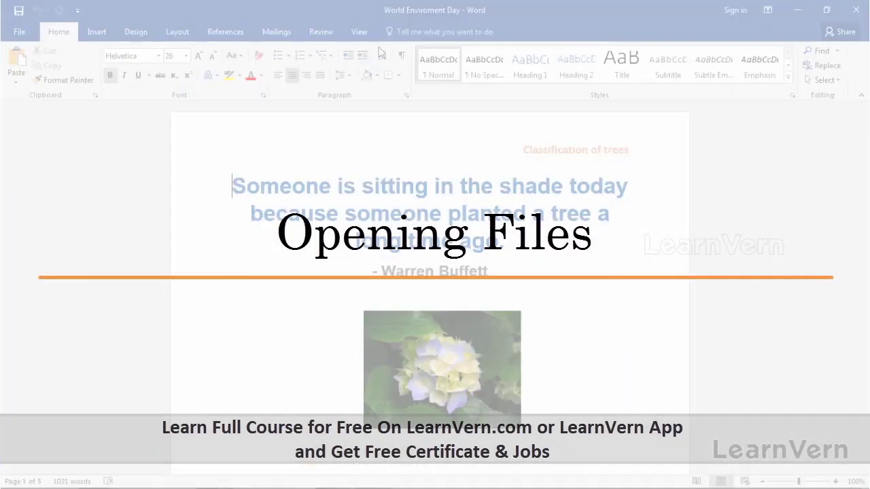
left_click(387, 31)
type("open")
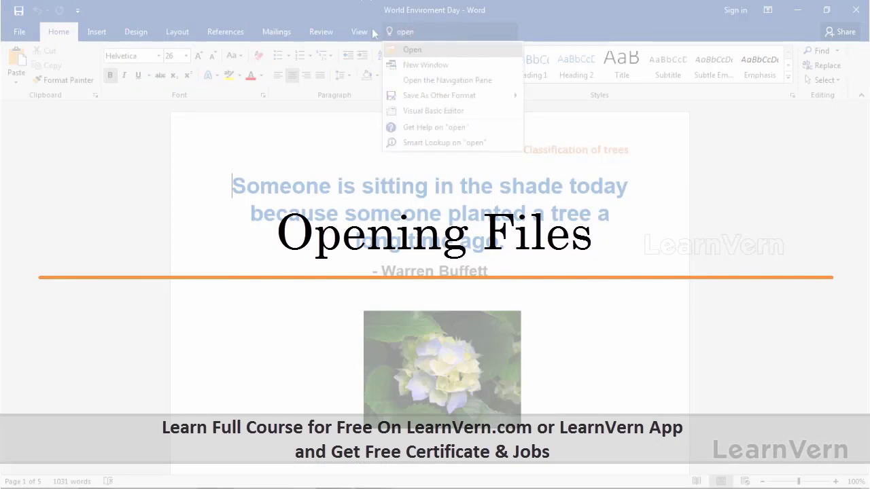
left_click(409, 49)
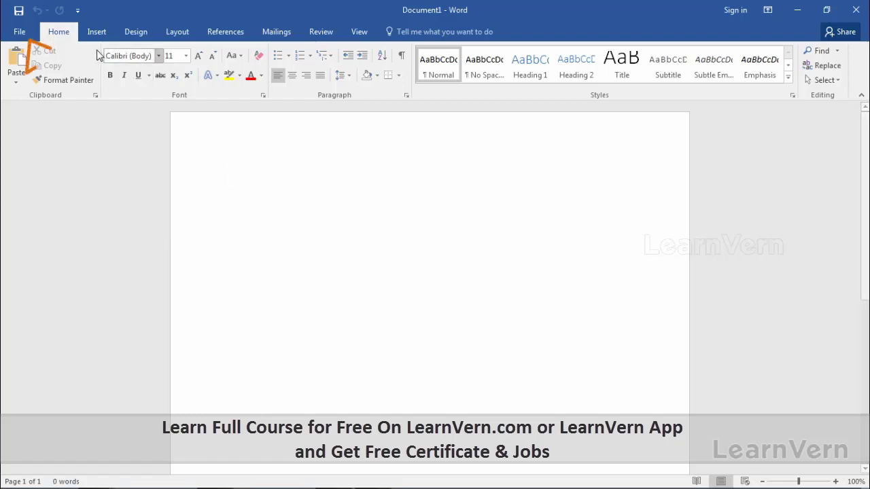
- Reopen the World Enviroment Day document from the Recent documents list
left_click(26, 38)
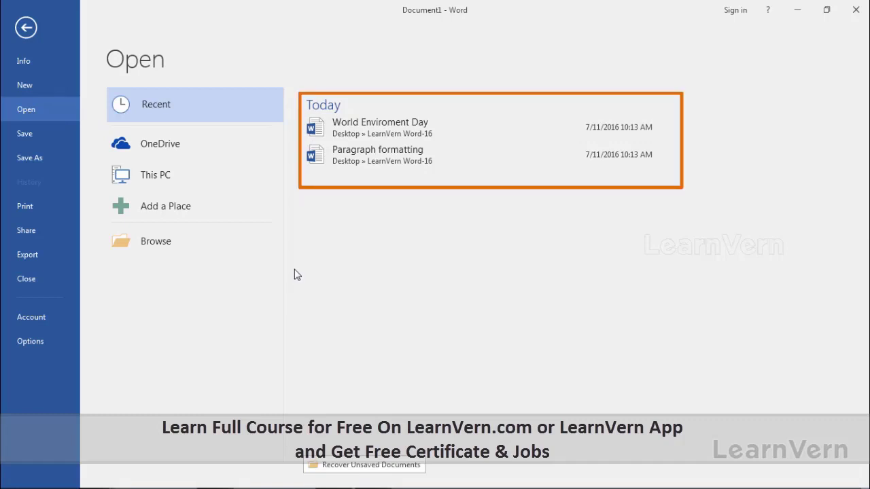
left_click(239, 182)
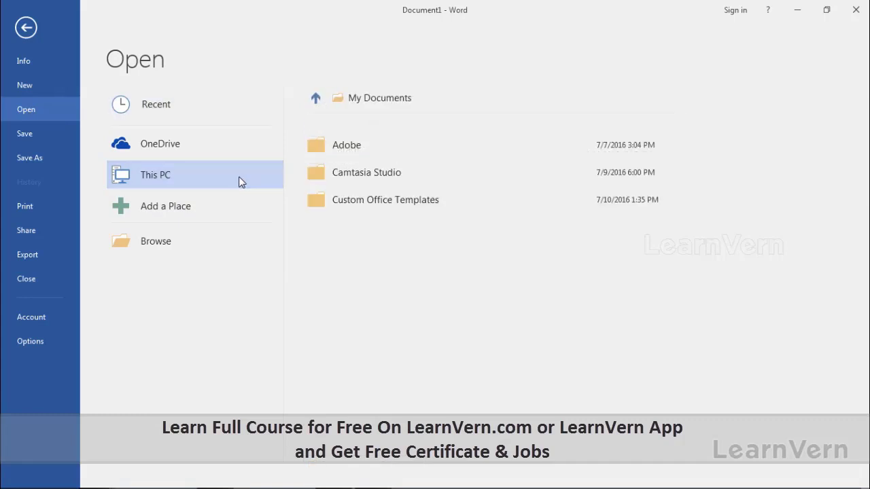
left_click(219, 115)
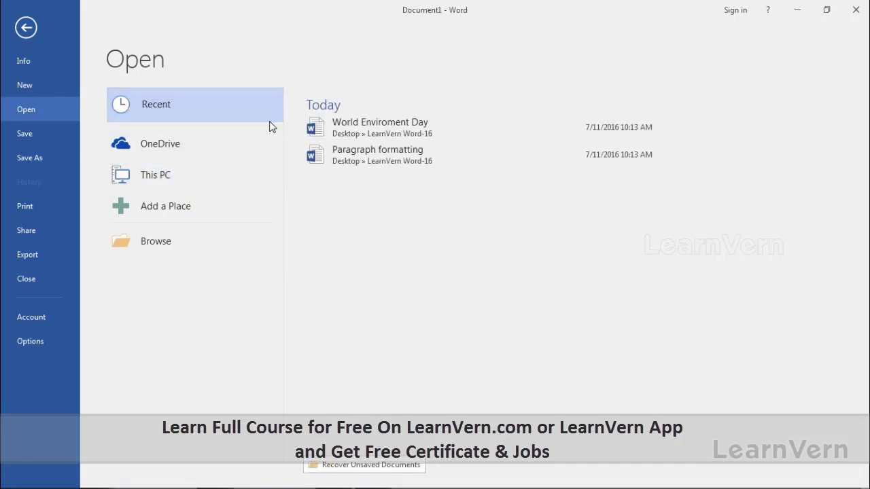
left_click(361, 131)
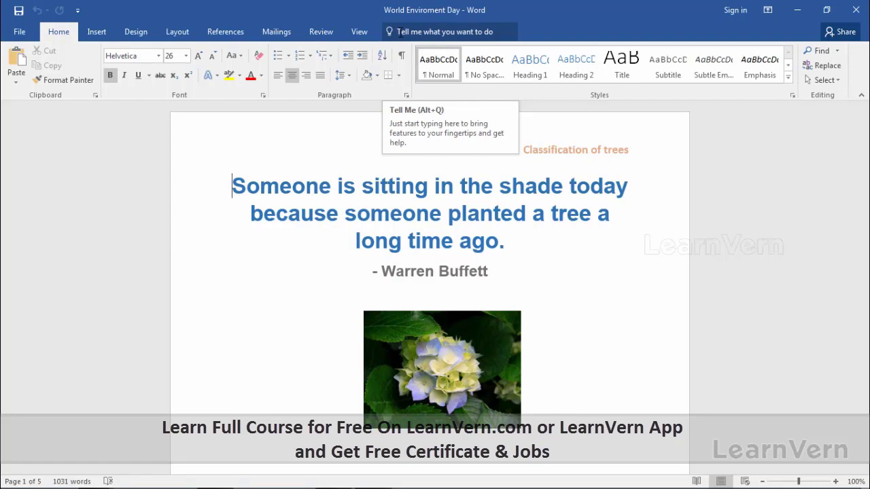
left_click(443, 30)
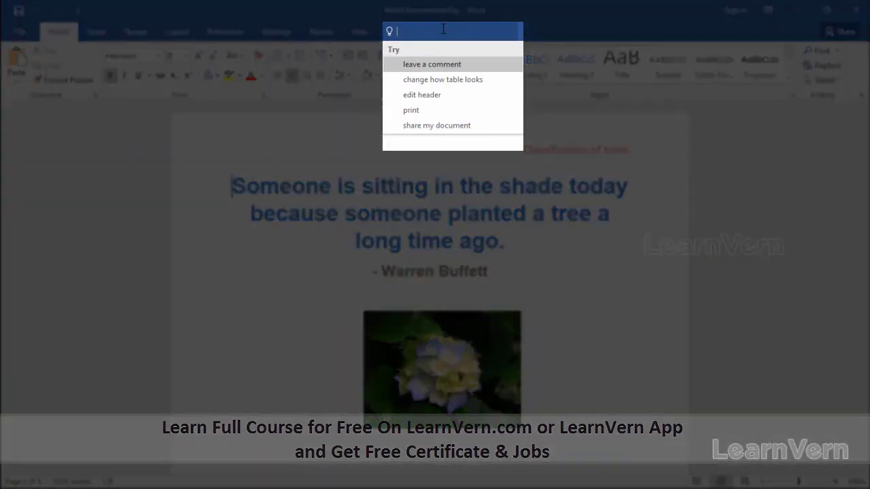
type("open")
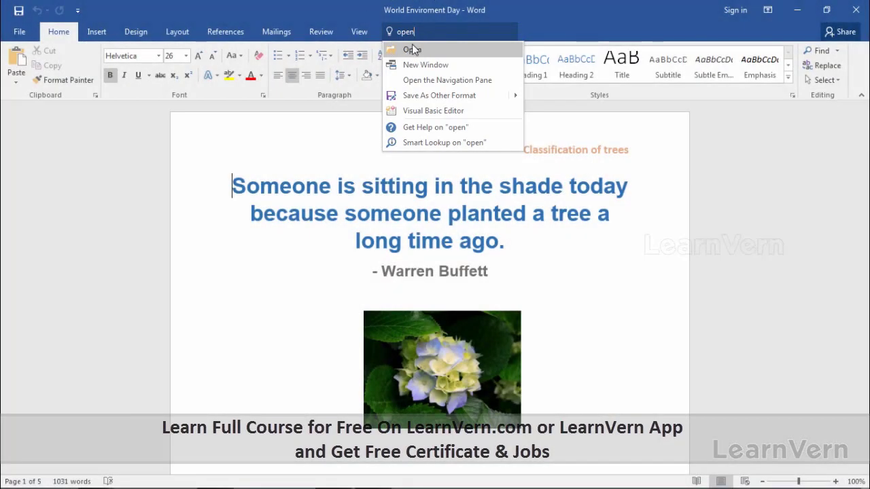
left_click(410, 50)
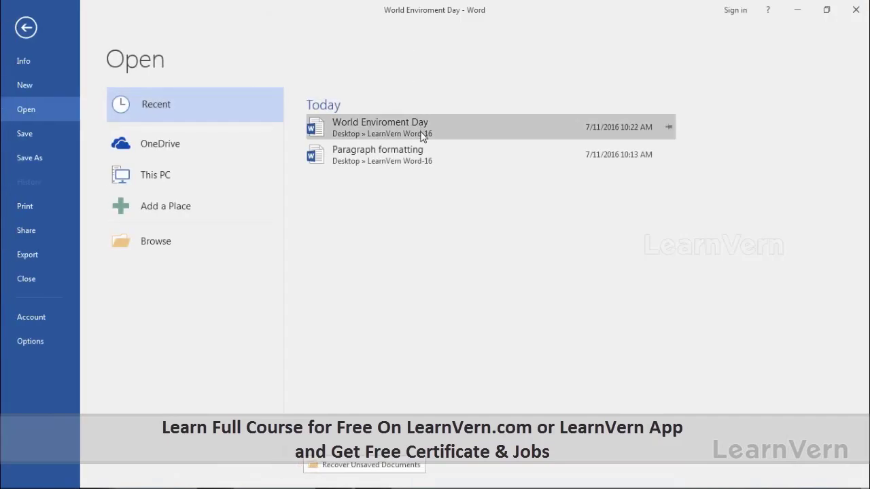
left_click(419, 140)
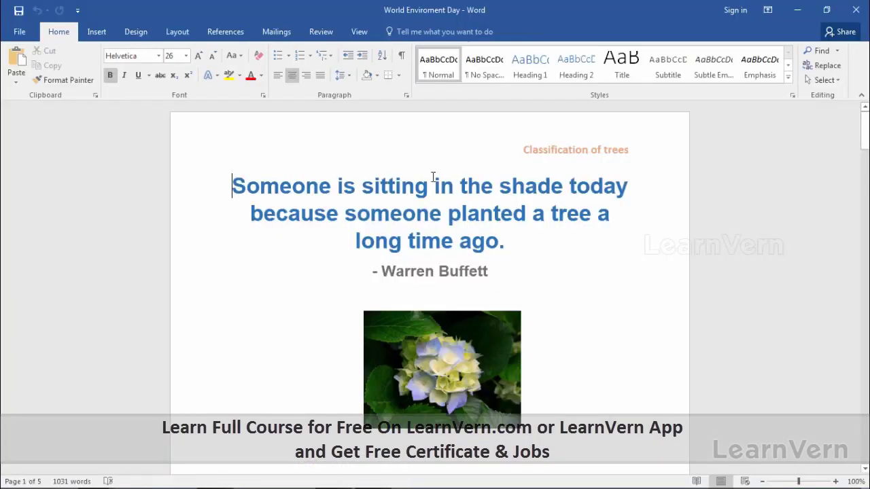
left_click(237, 270)
key("alt+q")
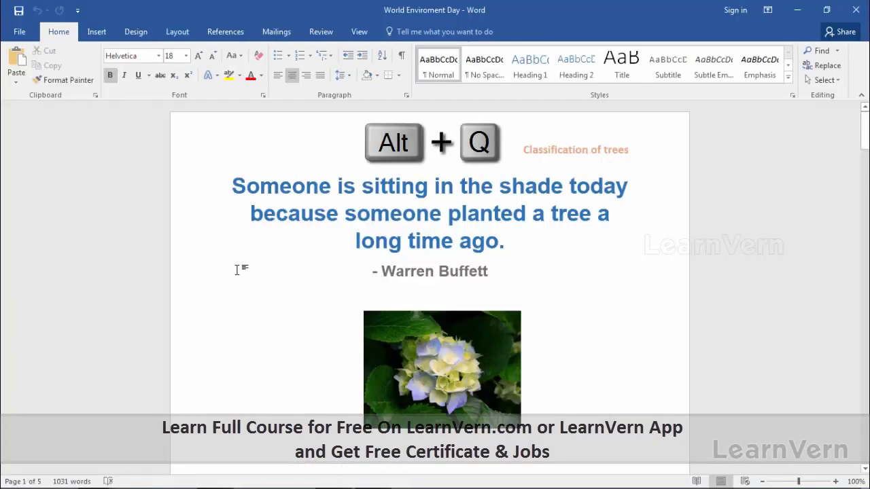
key("alt+q")
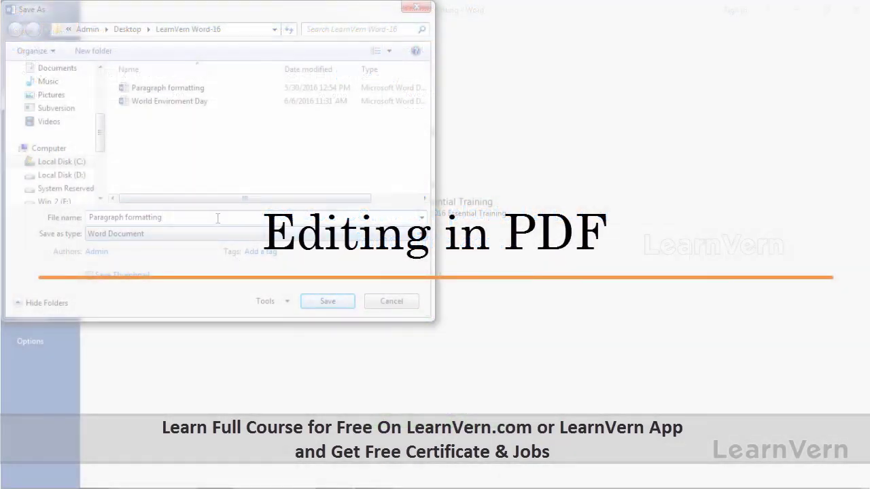
- Name the file 'Paragraph formatting-pdf' and set the save type to PDF
type("-pdf")
left_click(189, 236)
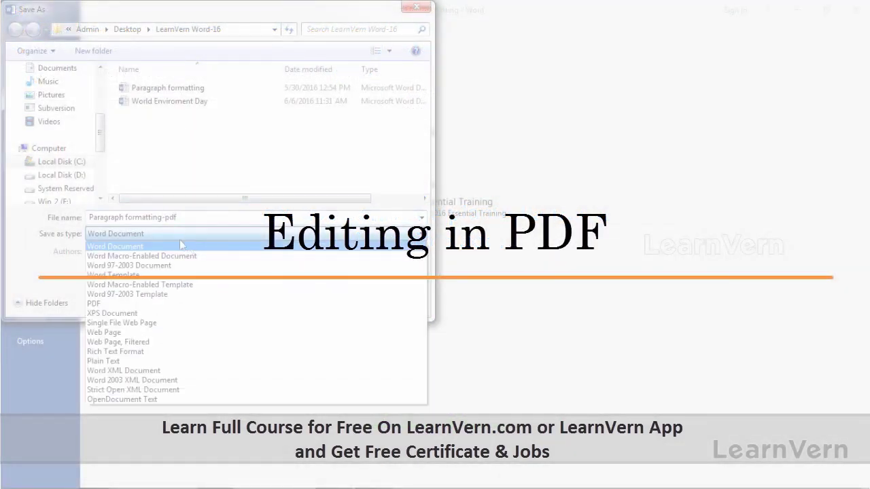
left_click(93, 303)
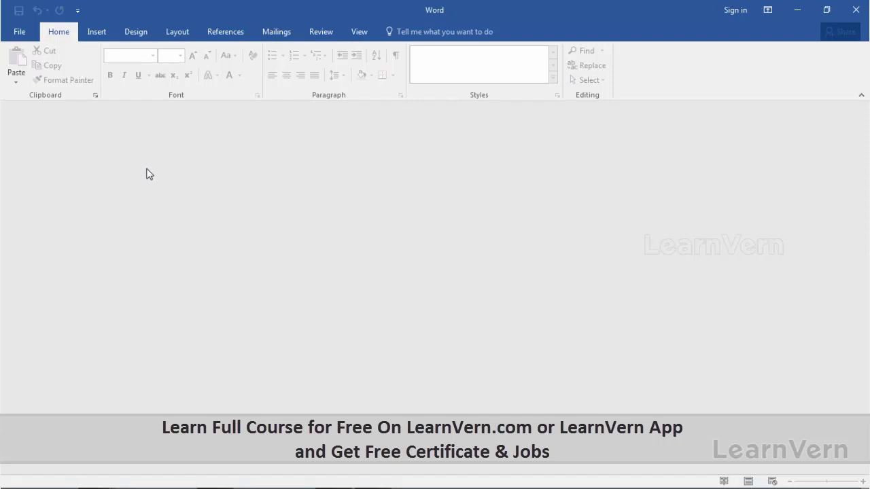
- Browse the disk and open the Paragraph formatting PDF file in Word
left_click(26, 31)
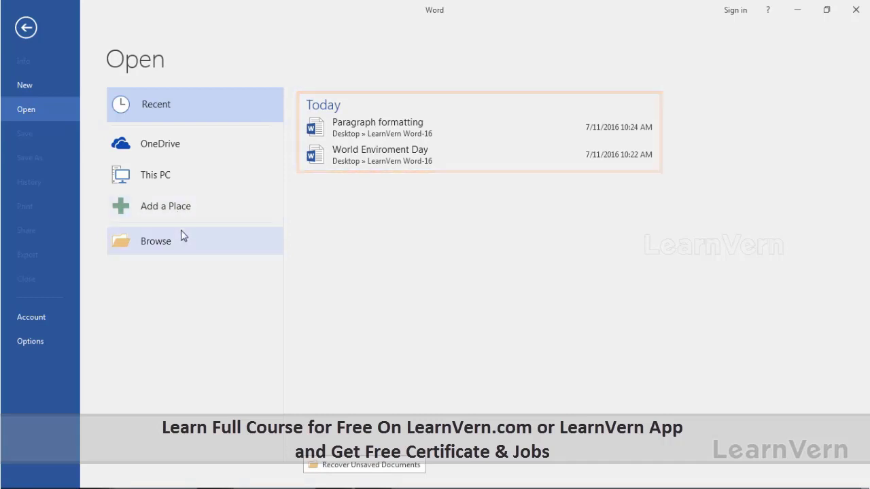
left_click(161, 239)
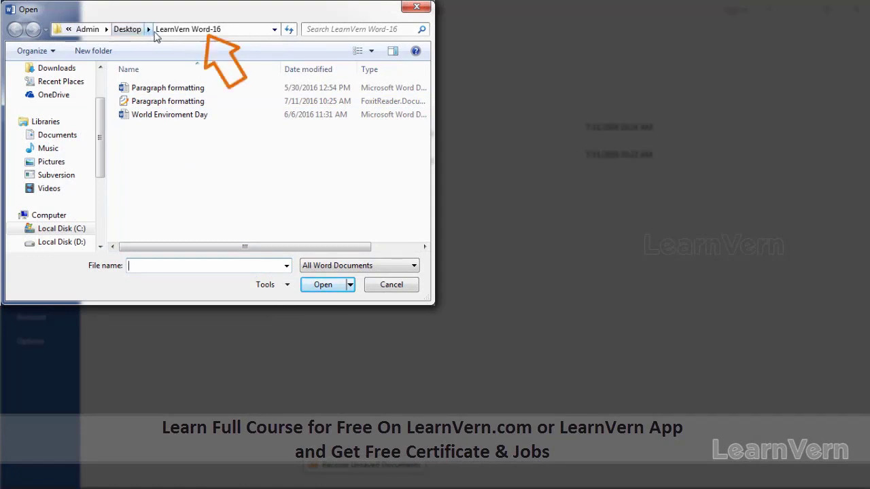
left_click(193, 105)
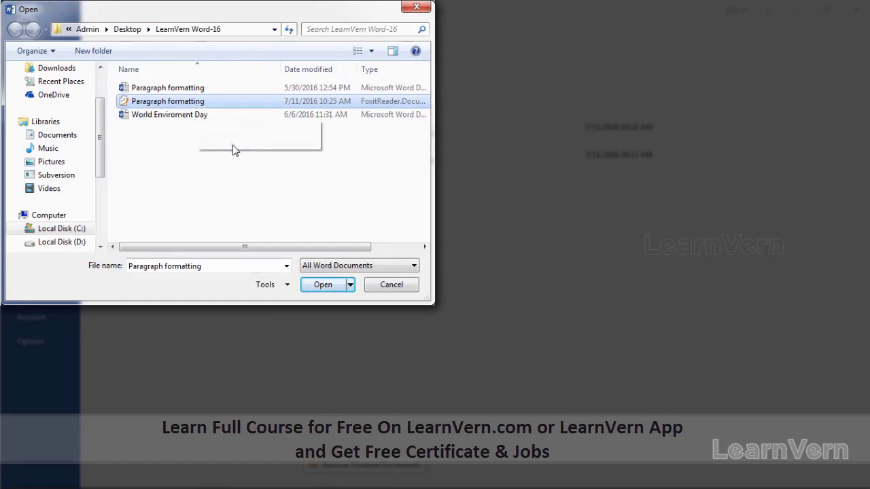
left_click(306, 290)
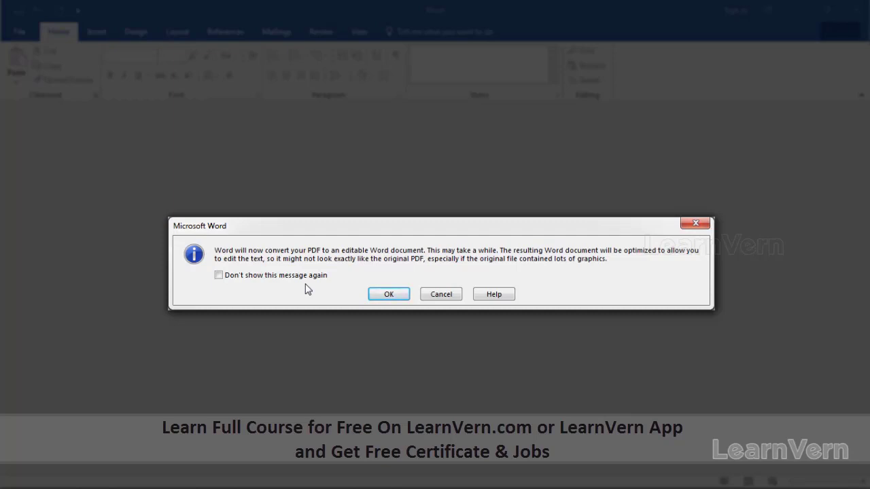
- Accept the PDF conversion and append 'for release' to the first line, 'This is very urgent'
left_click(389, 296)
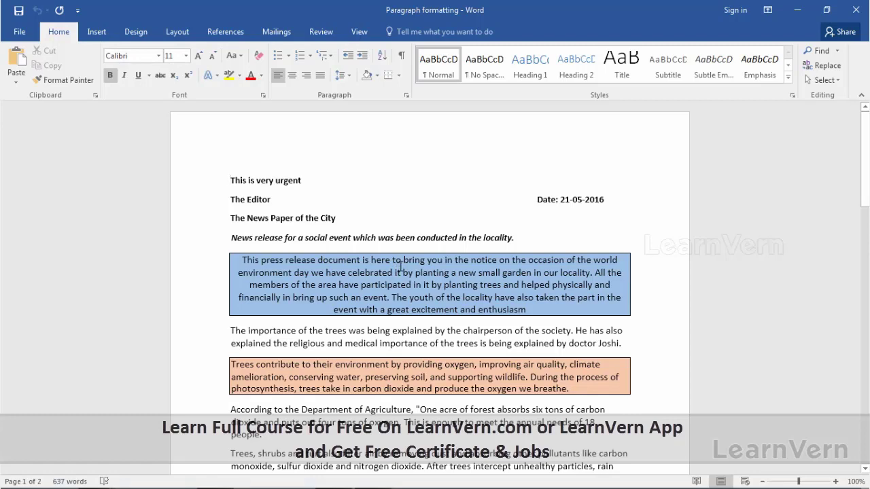
scroll(280, 171, "down", 3)
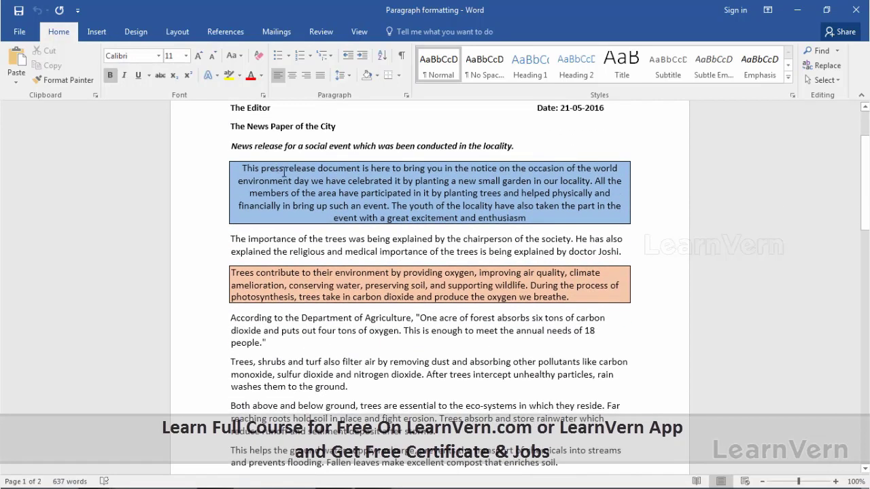
scroll(285, 174, "up", 3)
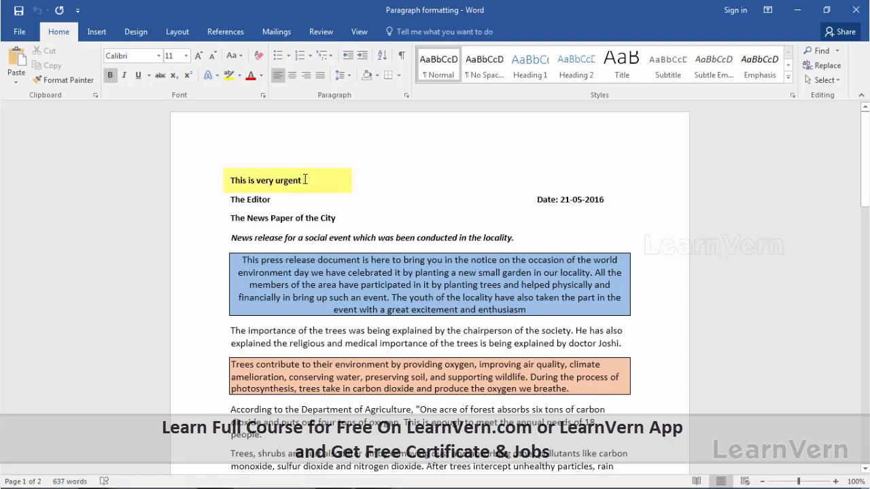
type("for release")
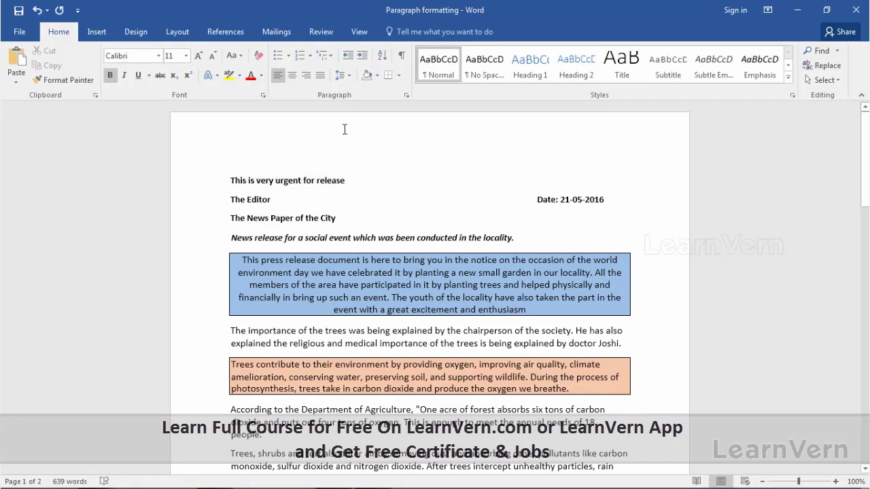
left_click(34, 33)
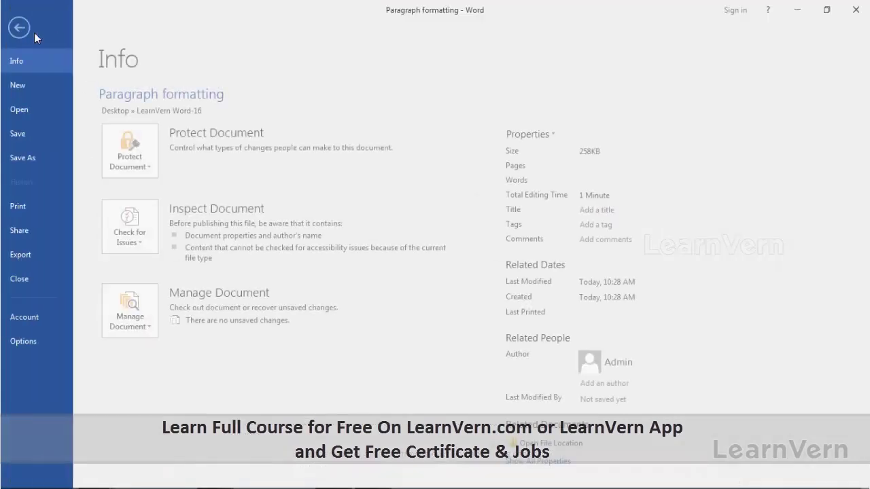
- Try saving the document as a PDF named Paragraph formatting, which triggers a read-only warning
left_click(61, 157)
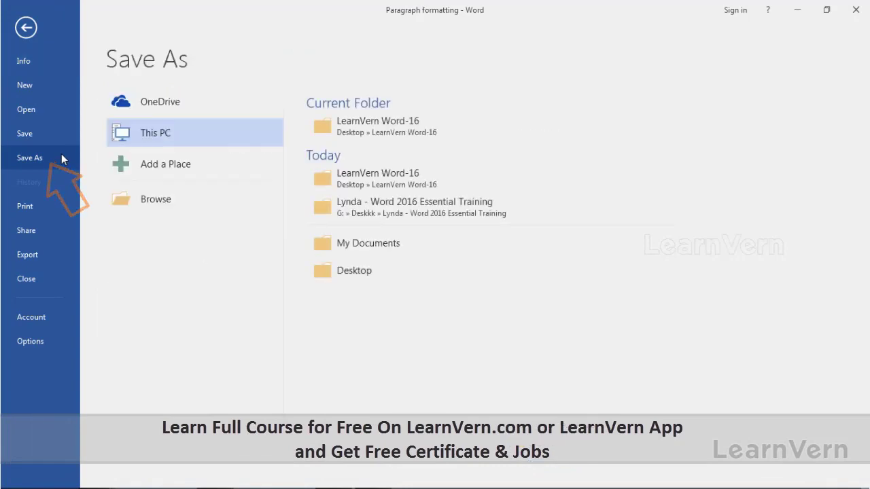
left_click(157, 202)
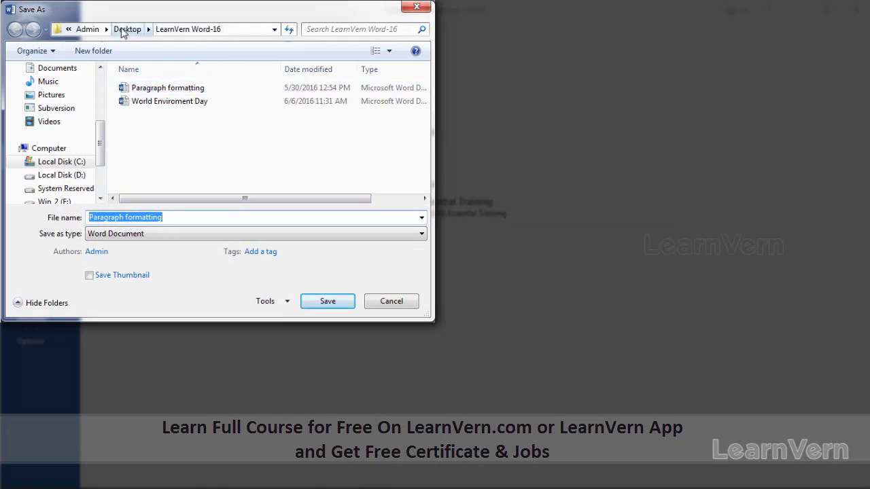
left_click(183, 233)
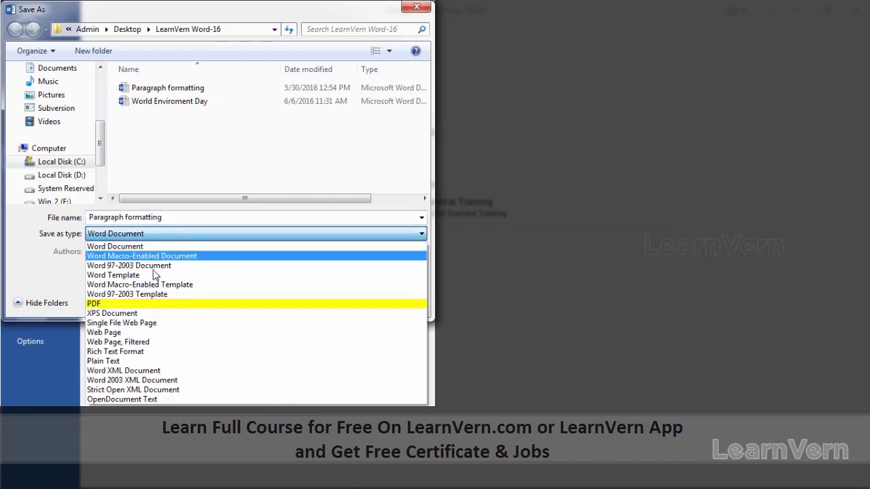
left_click(147, 303)
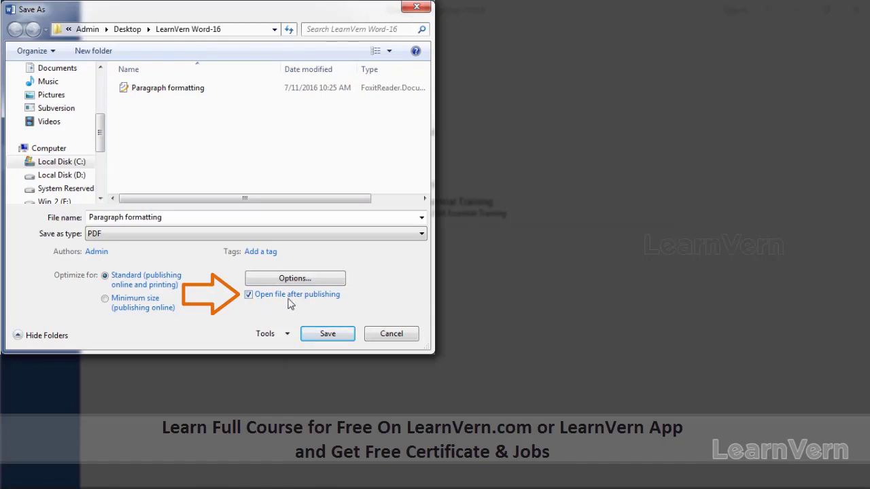
left_click(324, 340)
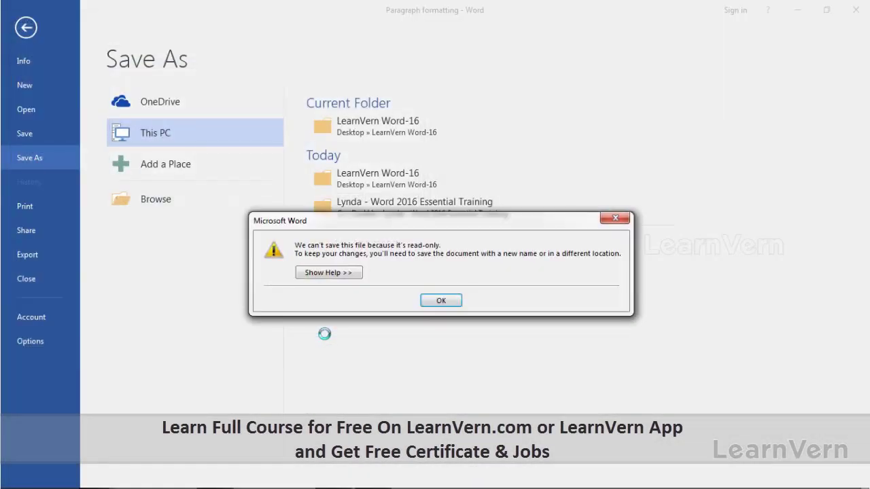
- Dismiss the warning and save the document as a PDF named 'Paragraph formatting-pdf'
left_click(441, 301)
left_click(199, 200)
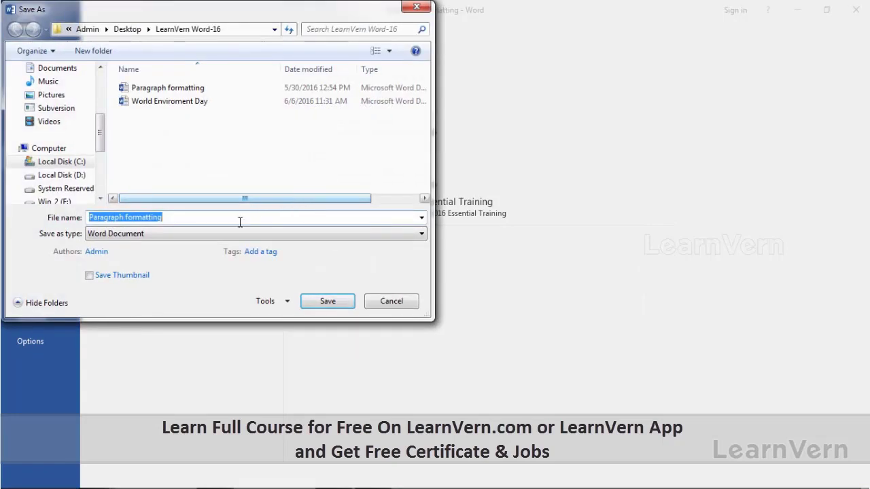
left_click(216, 217)
type("-p")
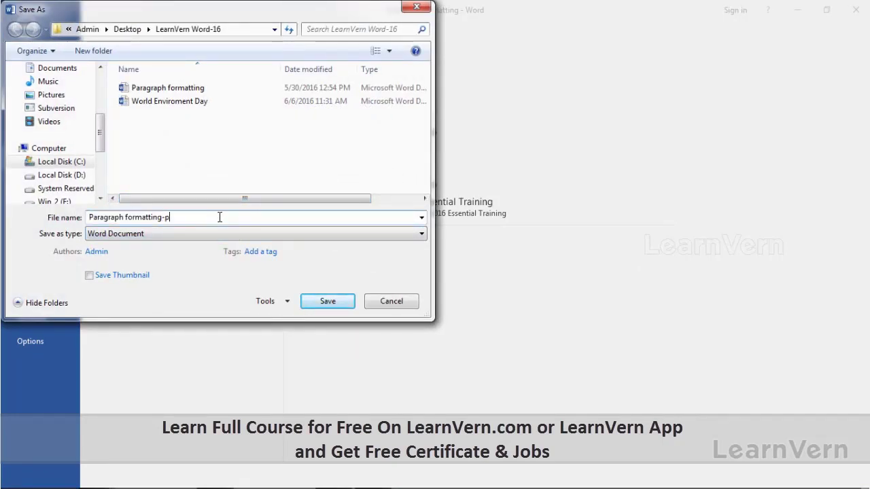
type("df")
left_click(188, 234)
left_click(155, 304)
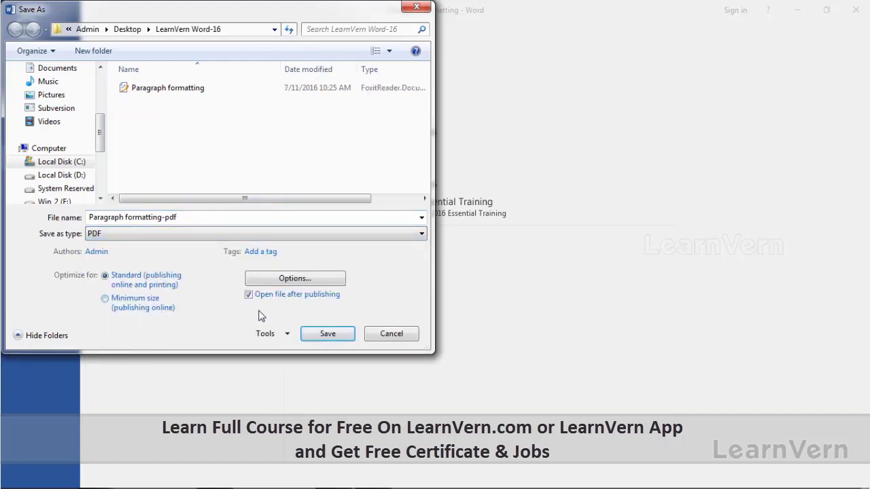
left_click(323, 336)
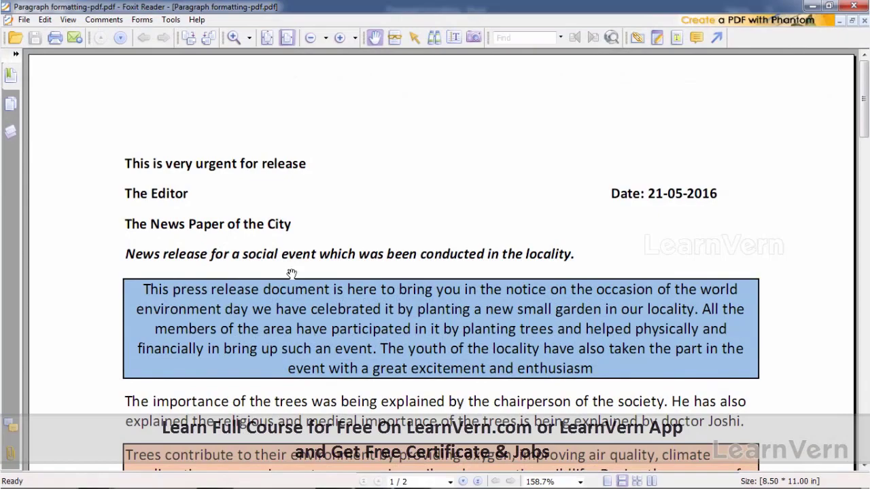
- Scroll through the exported Paragraph formatting PDF in Foxit Reader, then go back to MOWGLI STORY
scroll(285, 260, "down", 4)
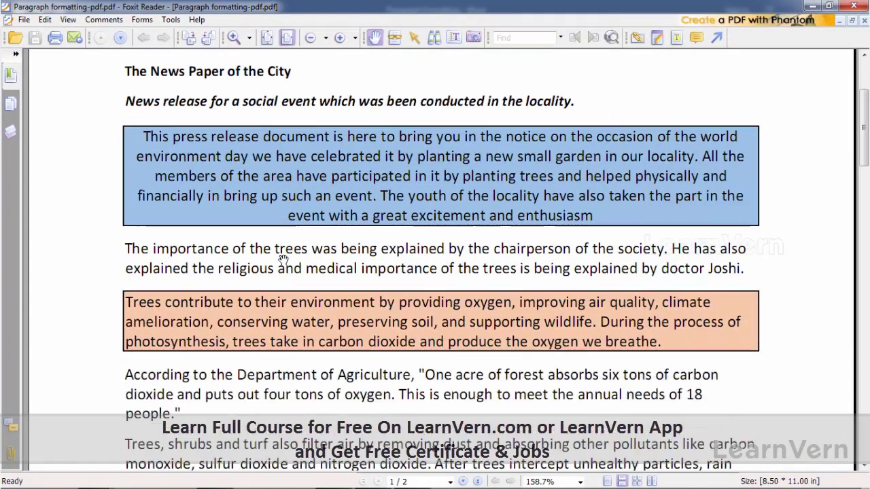
scroll(282, 260, "down", 1)
scroll(276, 260, "down", 4)
scroll(272, 260, "down", 3)
scroll(268, 260, "down", 4)
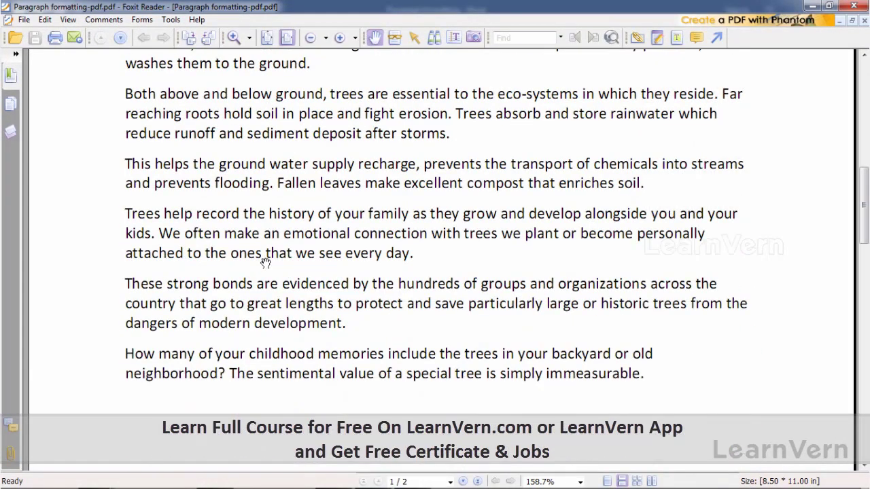
scroll(265, 260, "down", 1)
scroll(258, 260, "down", 2)
scroll(258, 261, "up", 8)
scroll(257, 260, "up", 7)
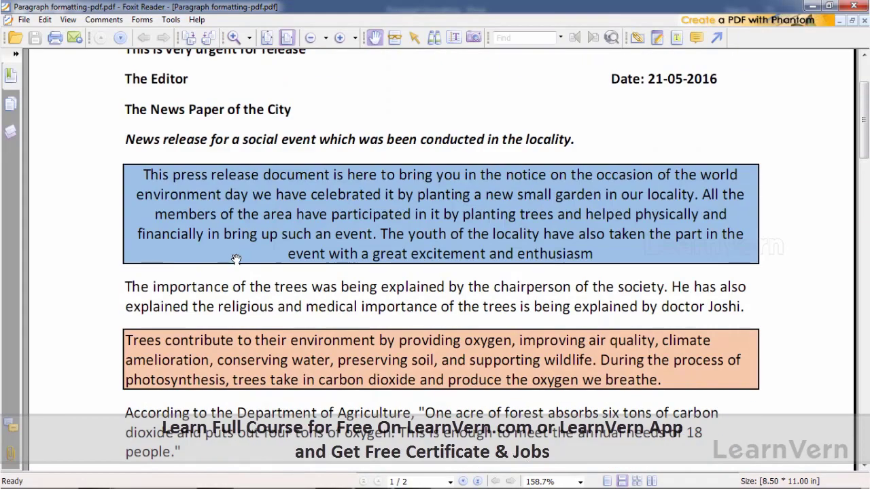
scroll(255, 261, "up", 4)
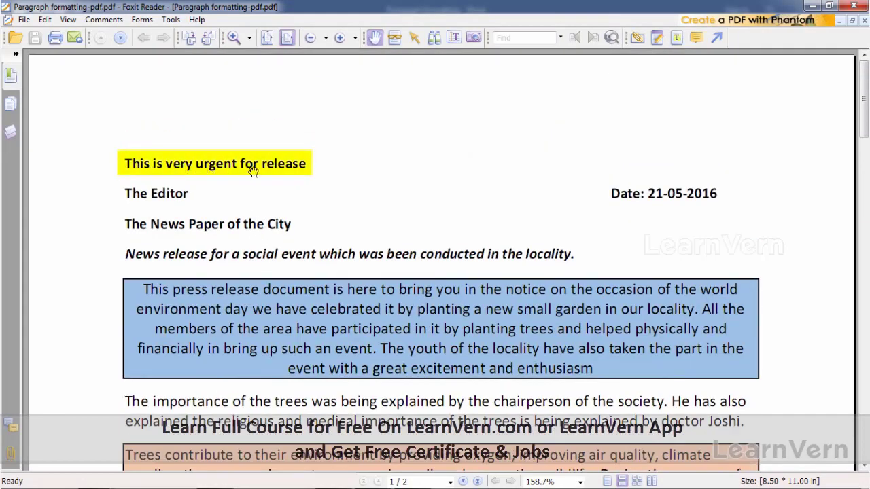
key("Delete")
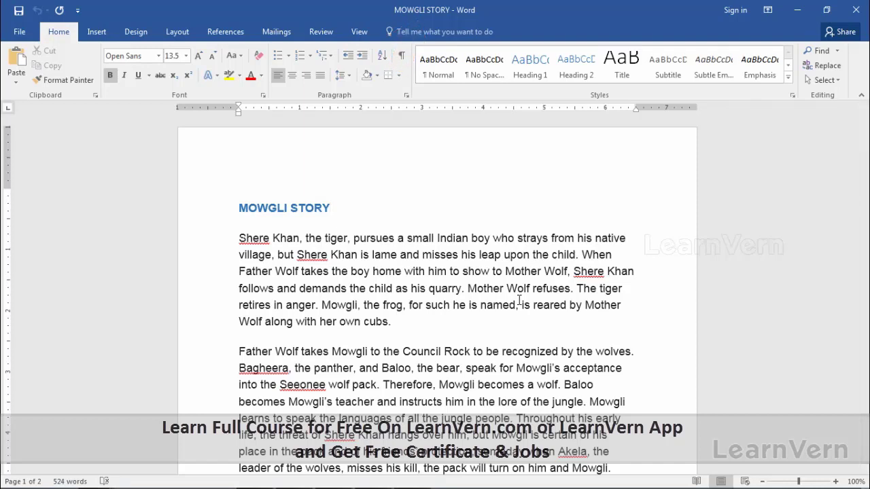
- Create a new blank document with Ctrl+N and File > New > Blank document
key("ctrl+n")
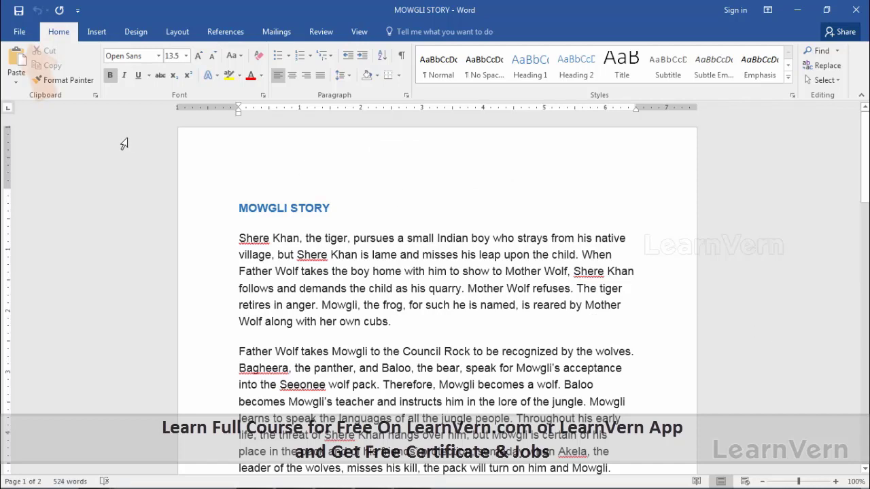
left_click(21, 34)
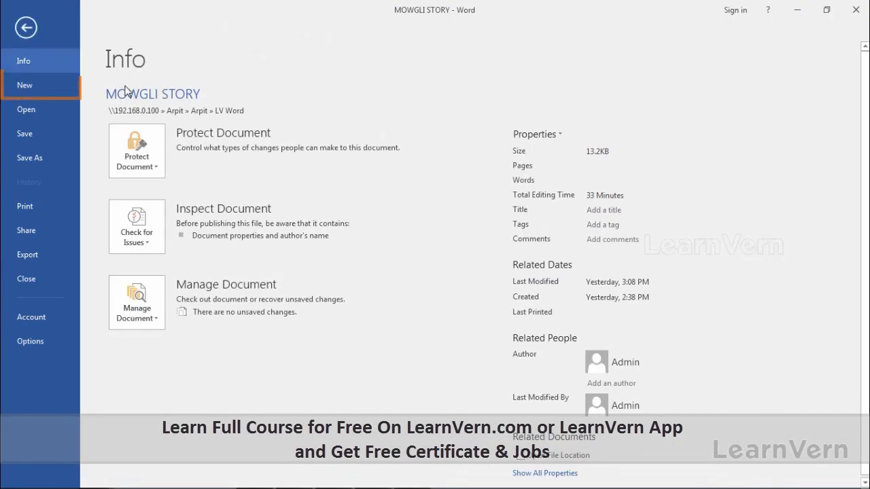
left_click(48, 85)
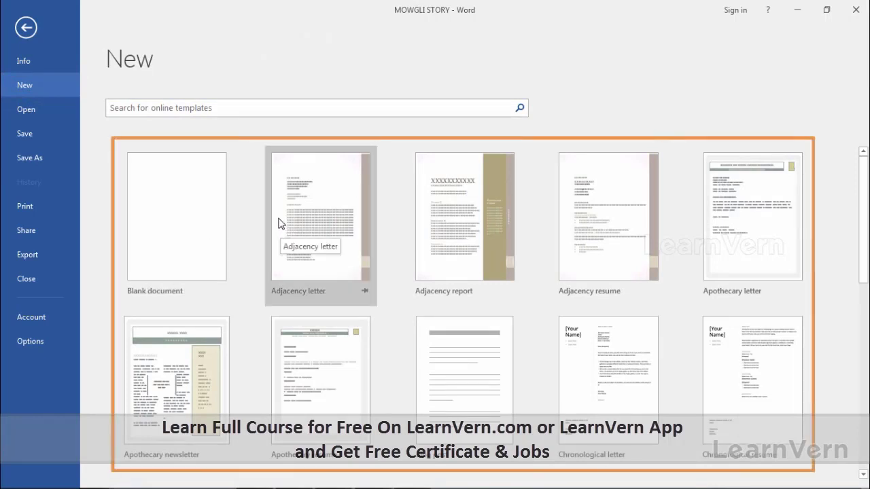
left_click(149, 197)
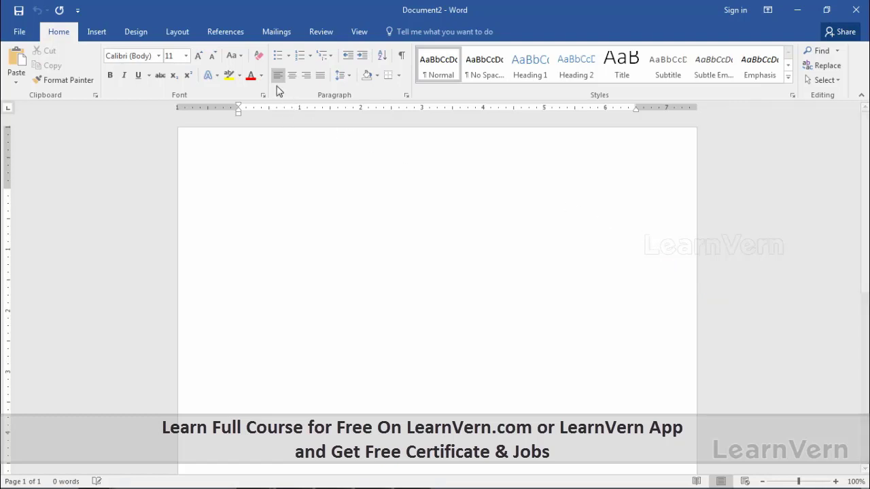
left_click(293, 76)
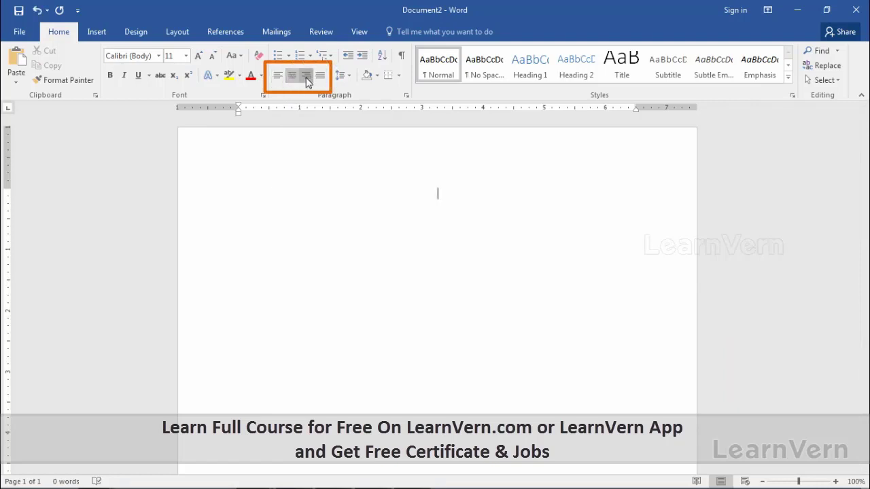
left_click(306, 76)
left_click(284, 78)
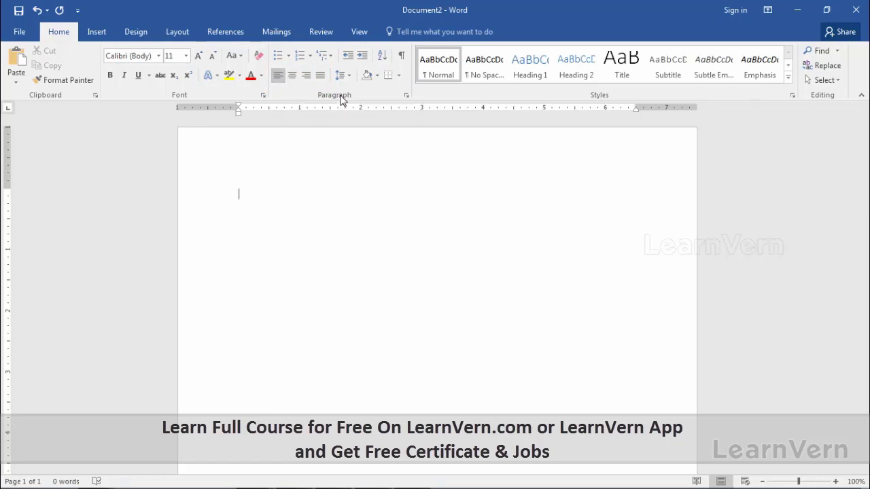
left_click(306, 77)
left_click(306, 78)
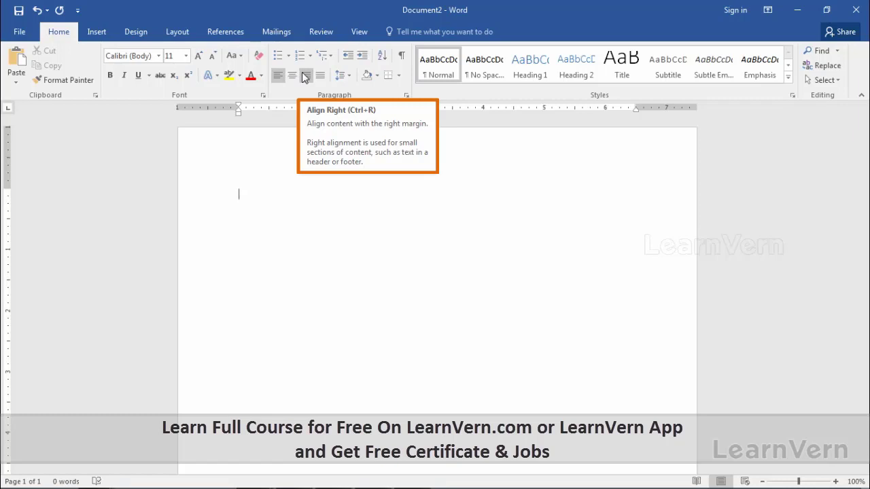
left_click(304, 76)
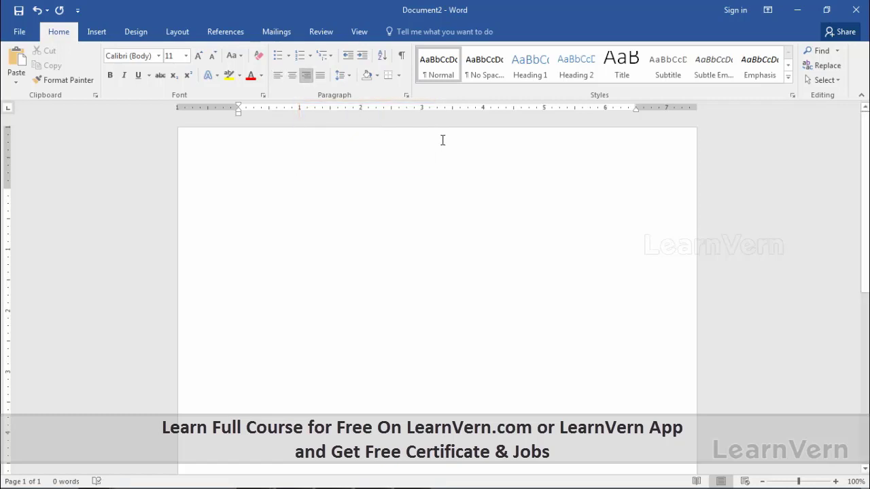
left_click(279, 76)
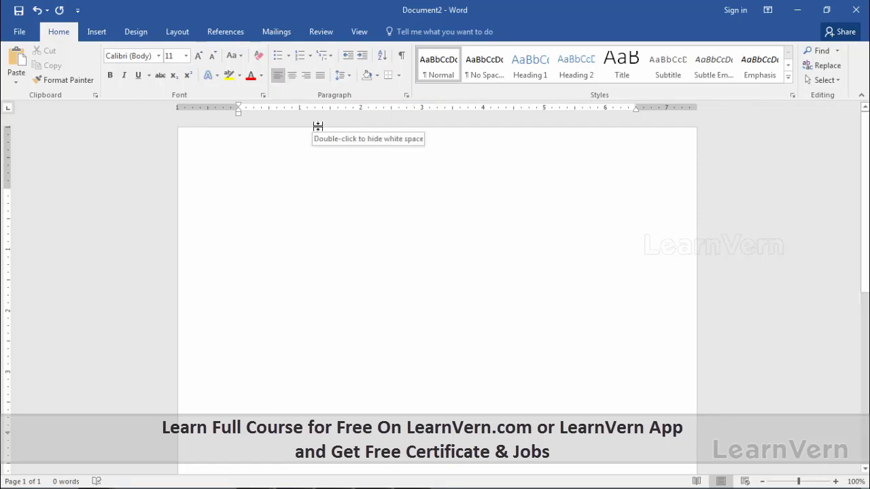
- Type 'This is my first text in the word file' and add two empty lines below it
type("This is my first text i")
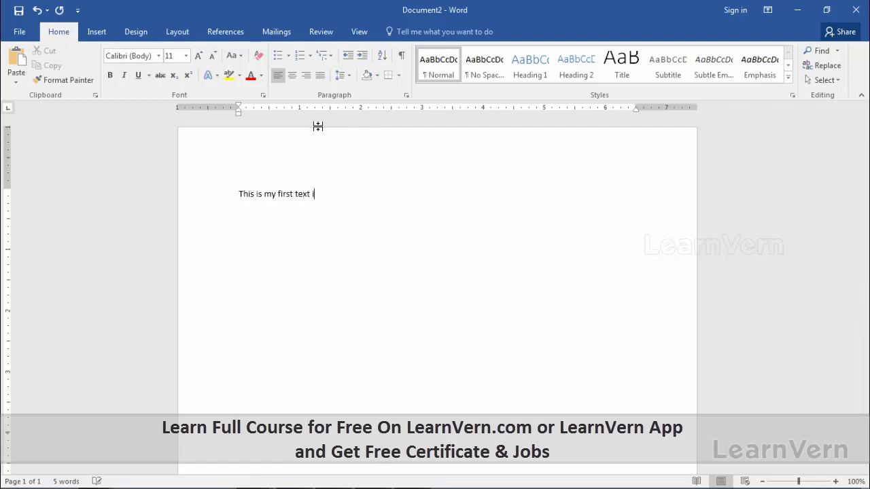
type("n the word file")
double_click(317, 124)
double_click(318, 125)
key("Return")
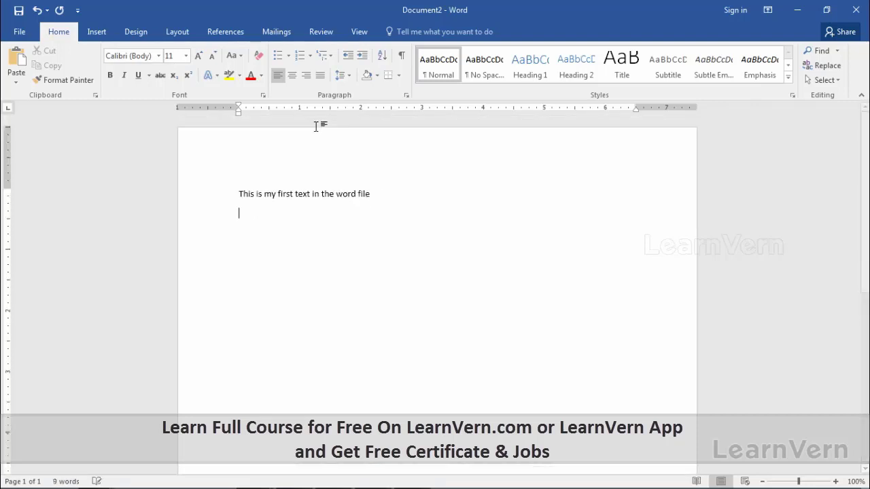
key("Return")
key("Return")
key("ctrl+Home")
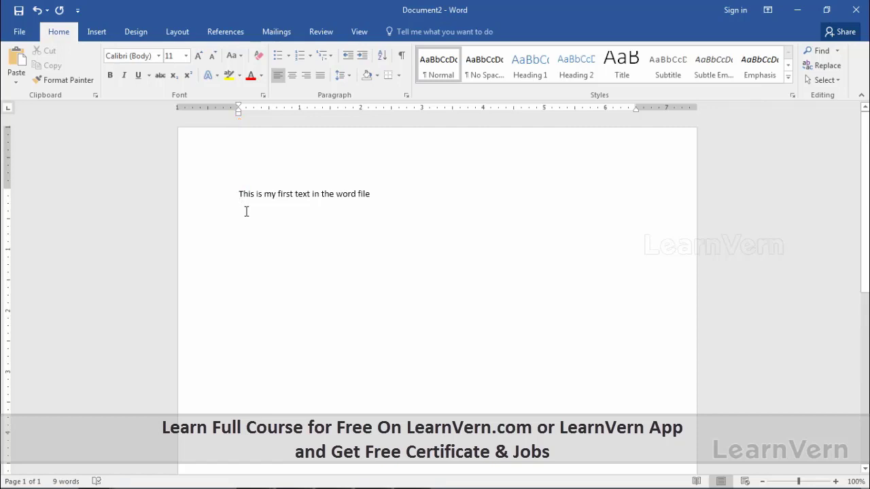
- Double-click at the right margin, type 'This is right align' right-aligned, then start a new line
double_click(641, 210)
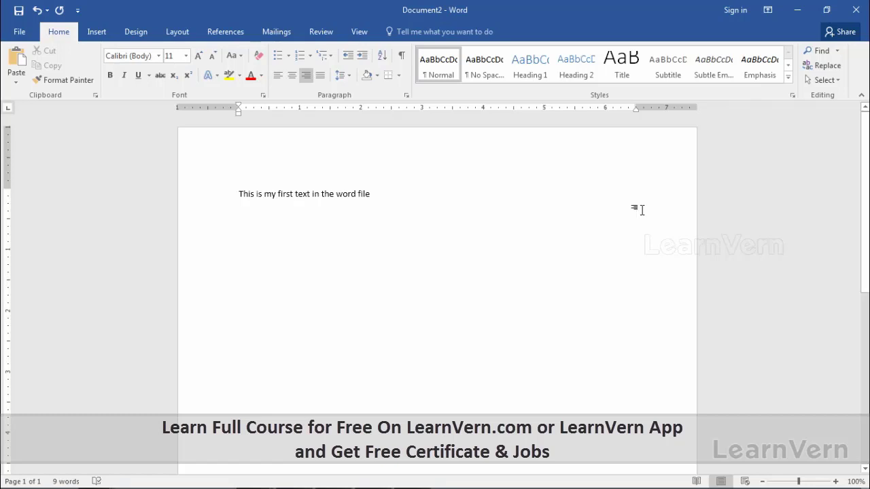
type("This is")
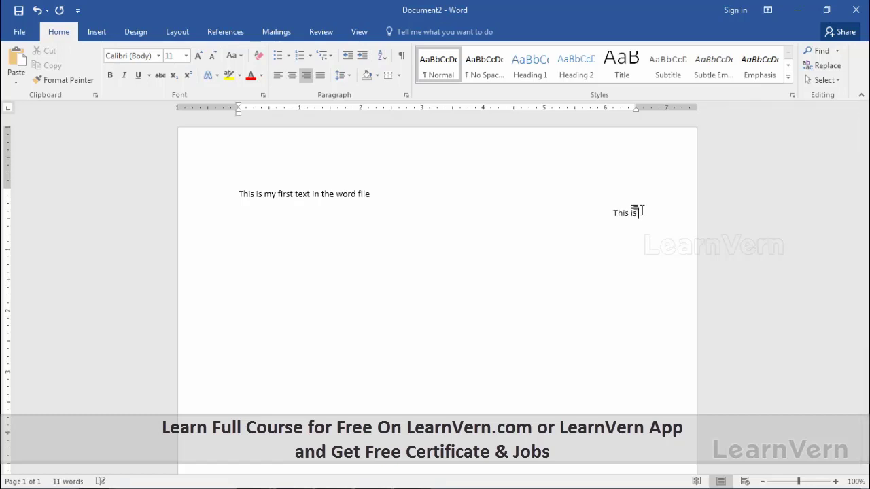
type(" right ali")
type("gn")
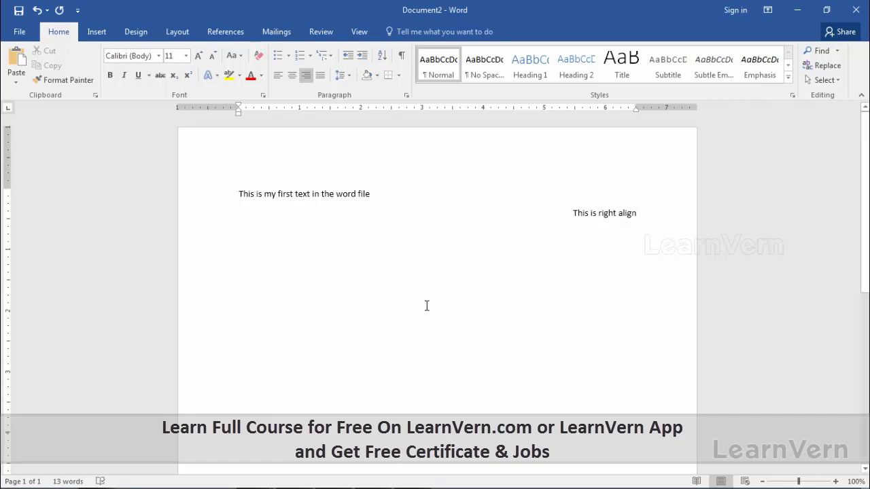
key("Return")
key("Return")
key("ctrl+l")
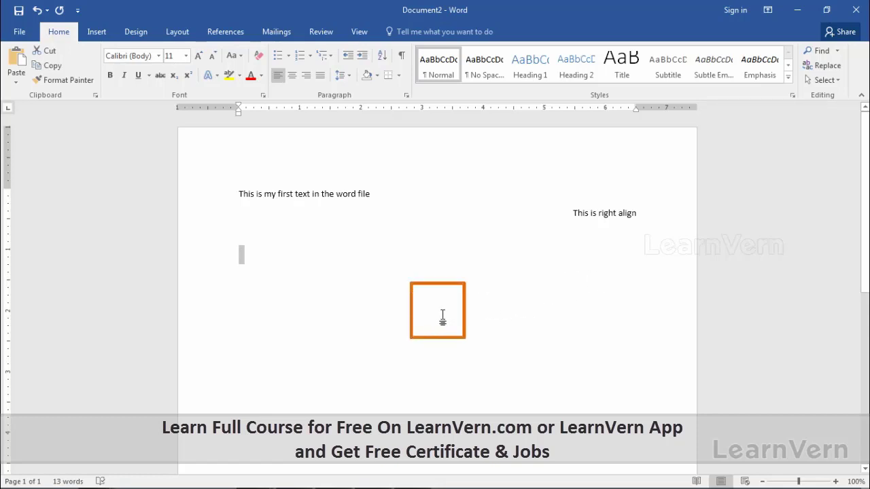
- Add a centred 'This is center align' line mid-page, then close Document2 without saving
double_click(442, 314)
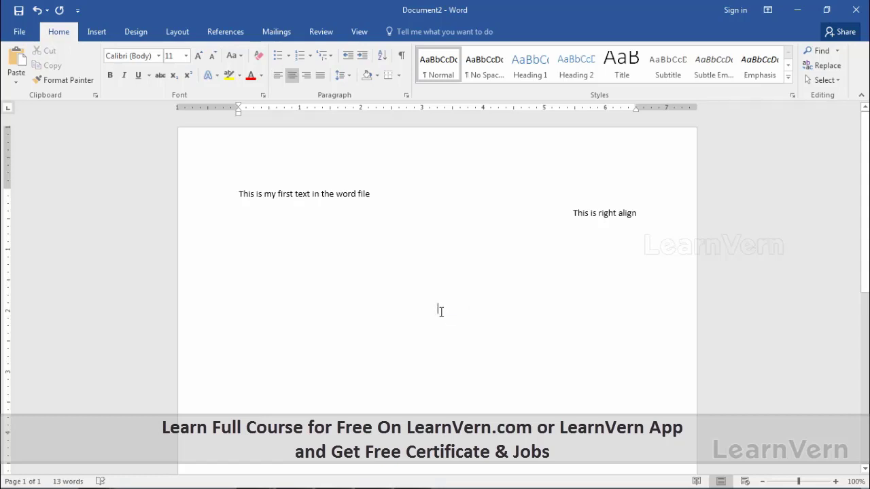
type("Th")
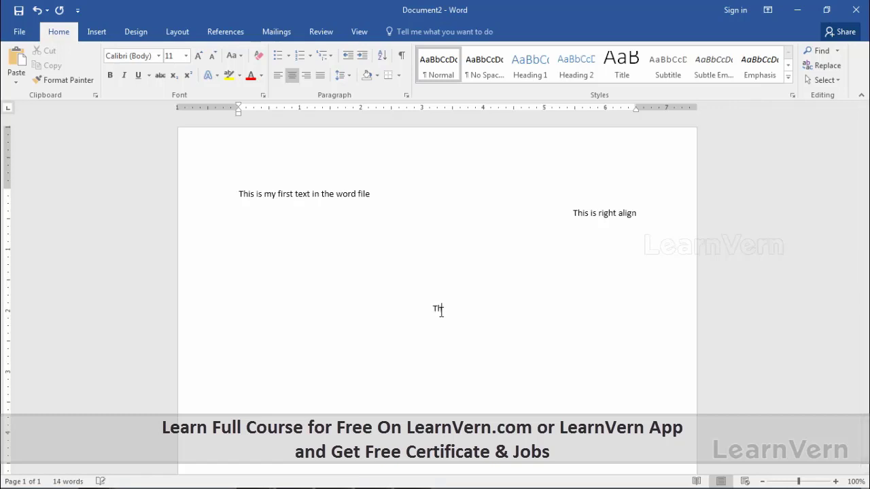
type("is is cent")
type("er align")
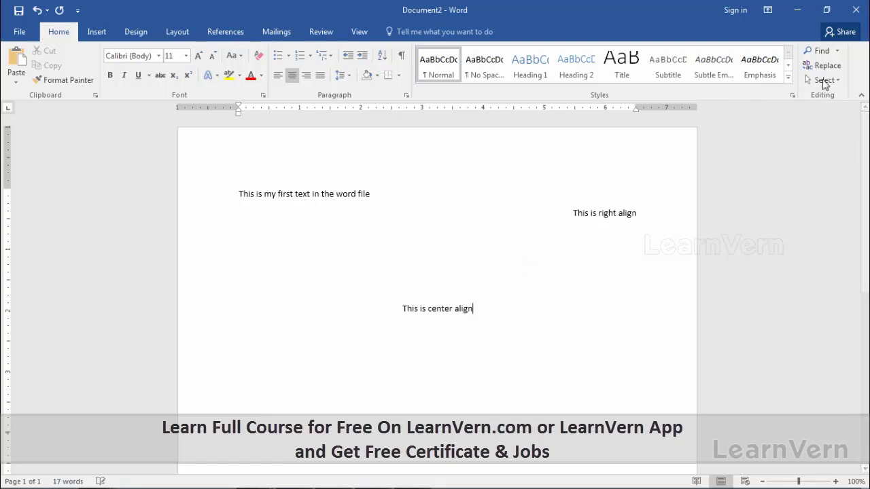
key("ctrl+w")
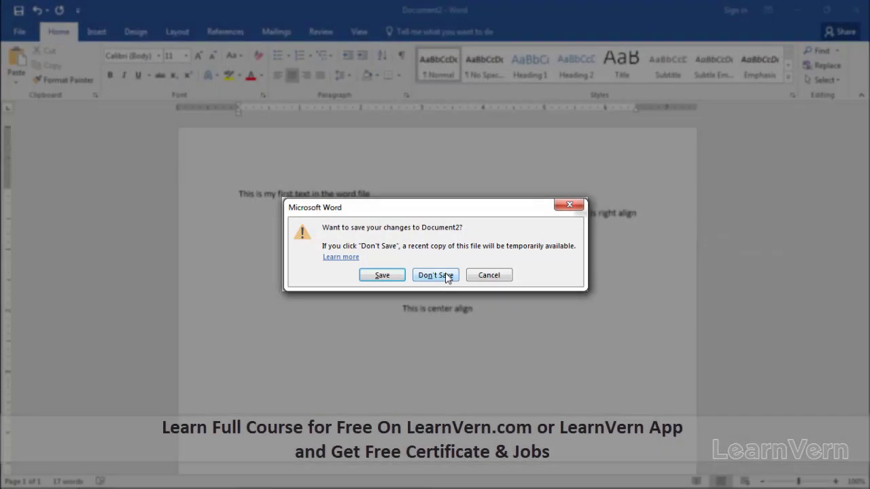
left_click(447, 277)
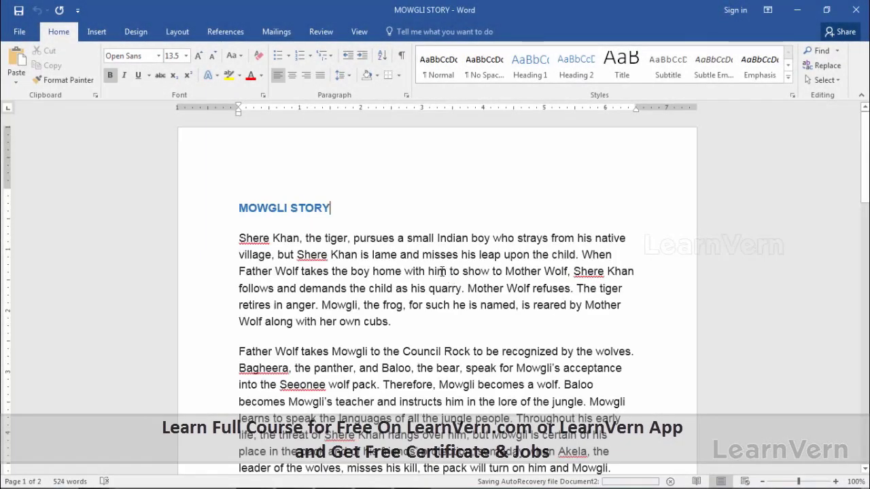
- Replace the first 'Shere' in the opening sentence with 'Sher'
scroll(450, 203, "down", 2)
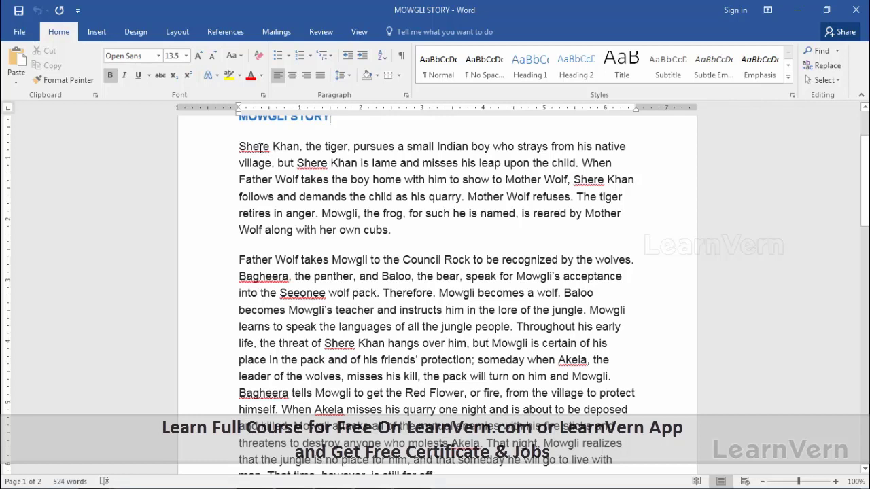
left_click(259, 148)
double_click(258, 147)
type("S")
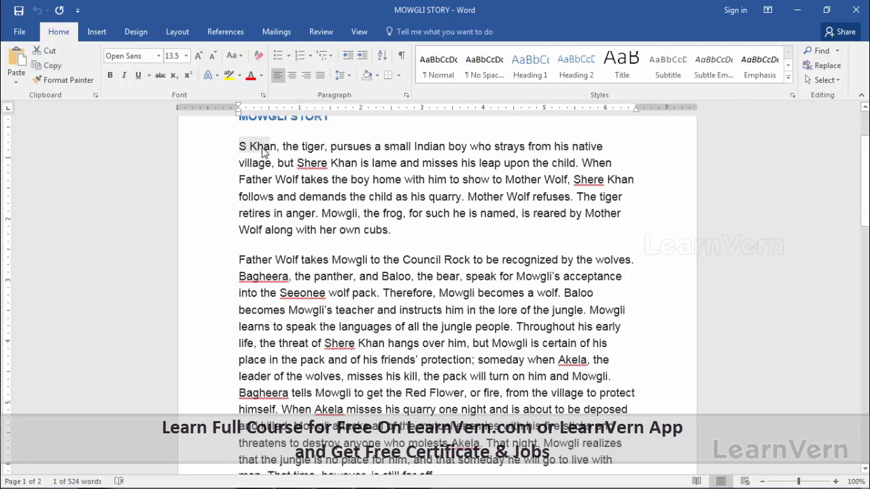
type("her")
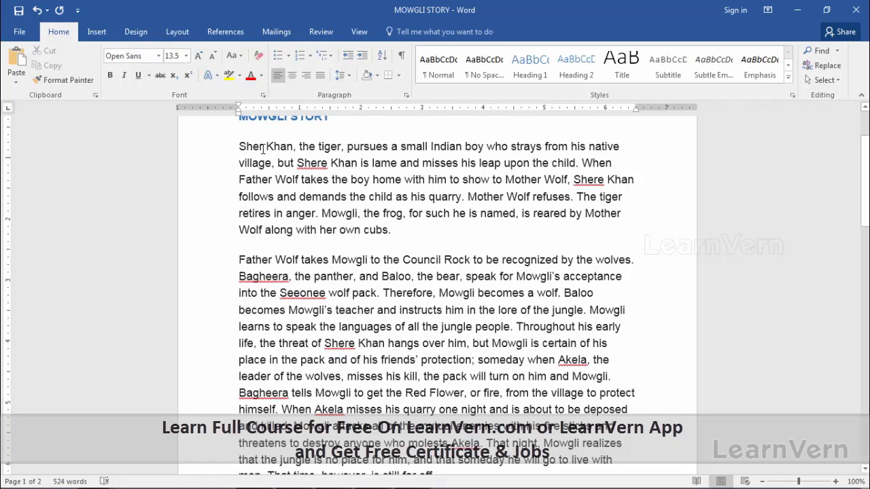
scroll(292, 163, "down", 1)
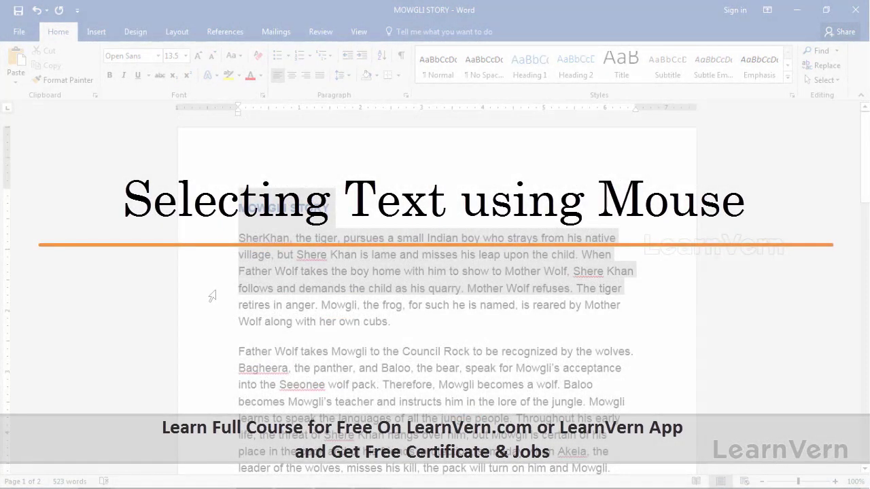
left_click_drag(213, 295, 207, 434)
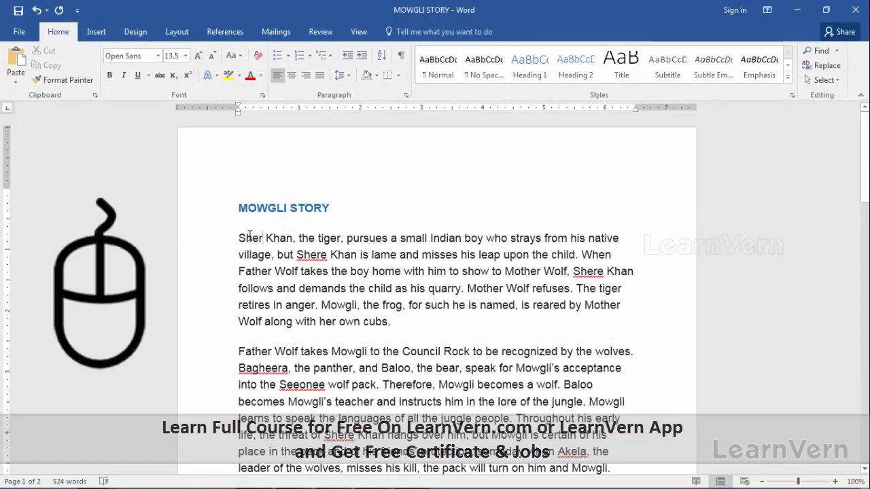
double_click(249, 237)
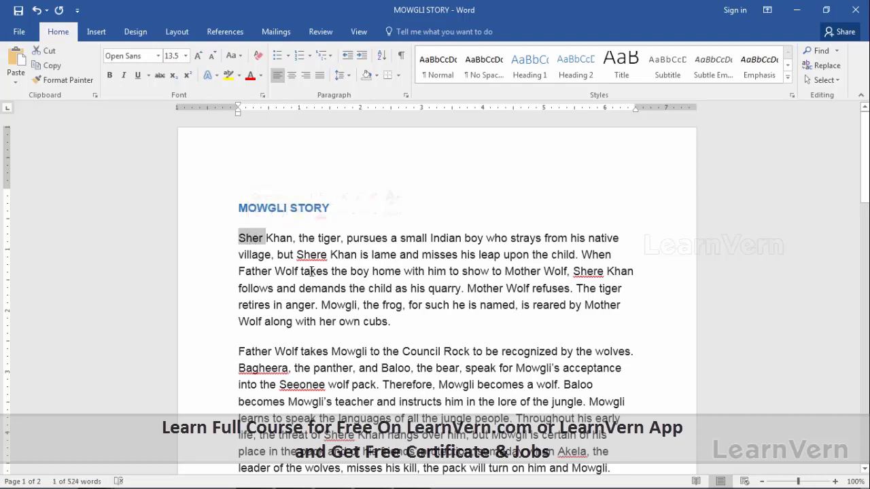
left_click(240, 242)
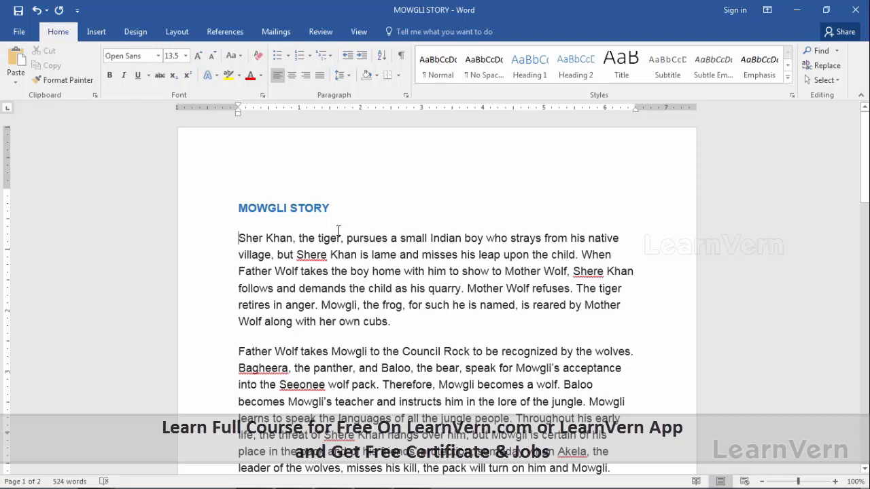
key("Down")
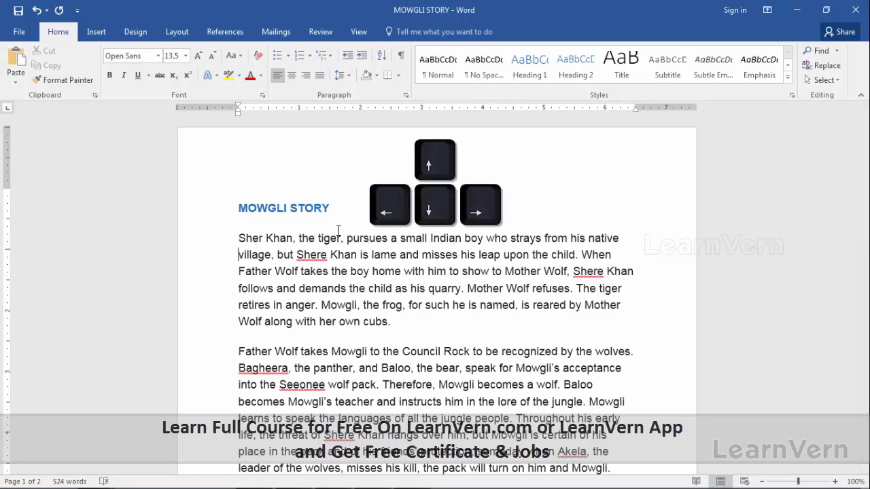
key("Down")
key("Down")
key("Up")
key("Up")
key("Up")
key("Up")
key("Up")
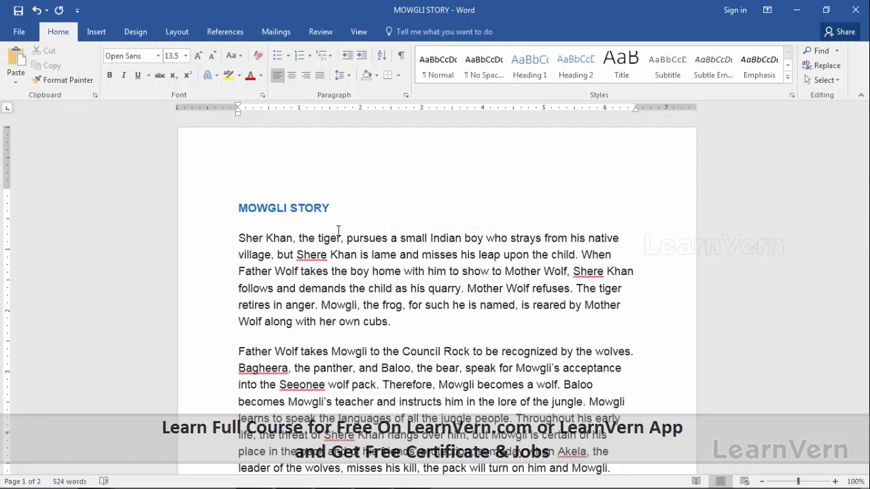
key("Right")
key("Right")
key("Right")
key("Right")
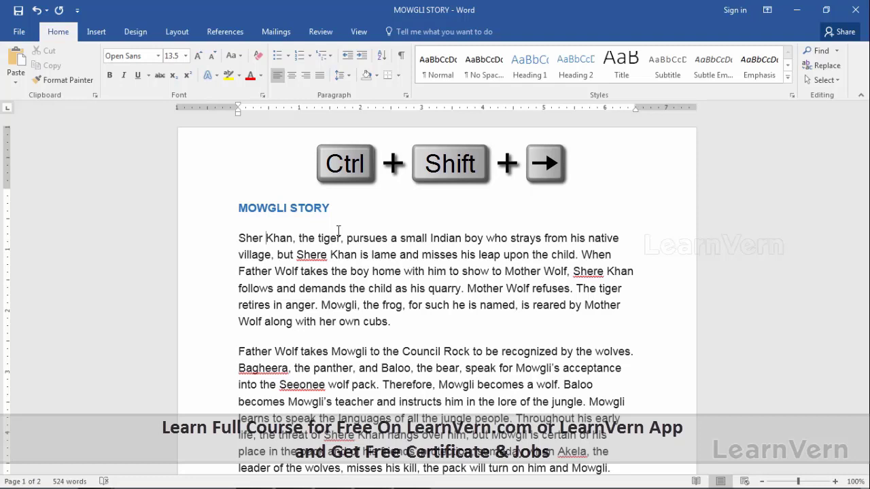
key("ctrl+shift+Right")
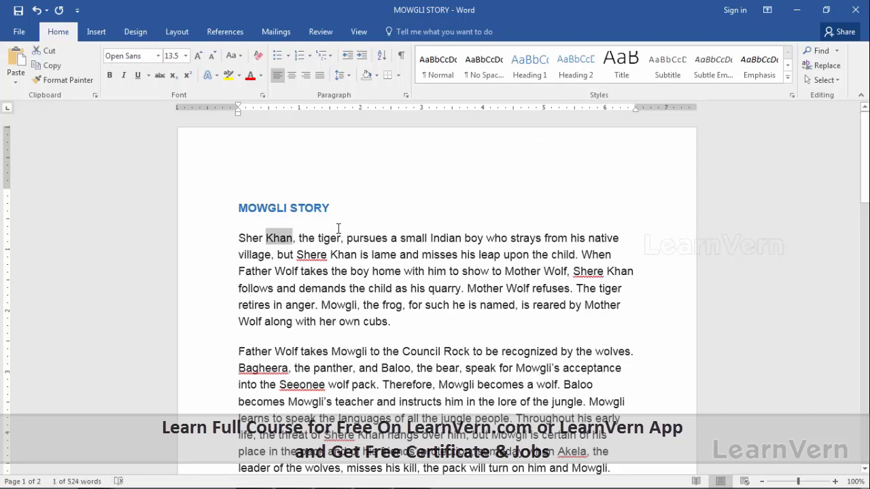
key("Left")
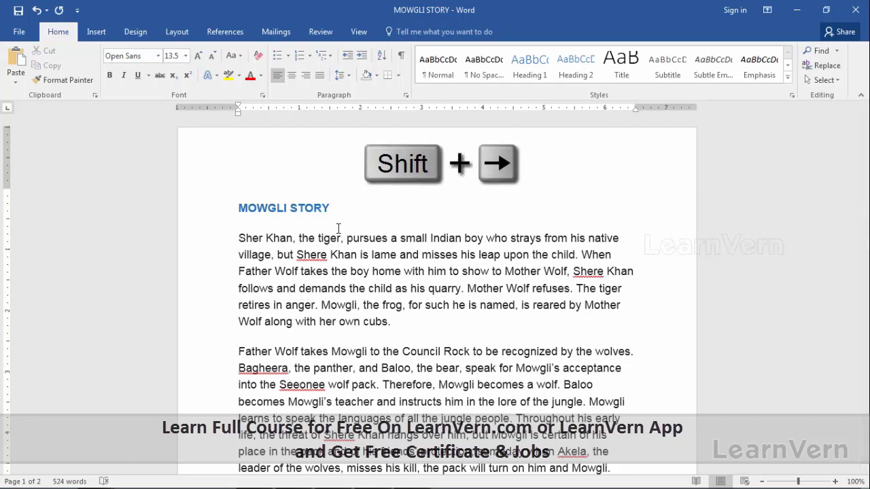
key("shift+Right")
key("shift+Right")
key("shift+Right")
key("shift+Right")
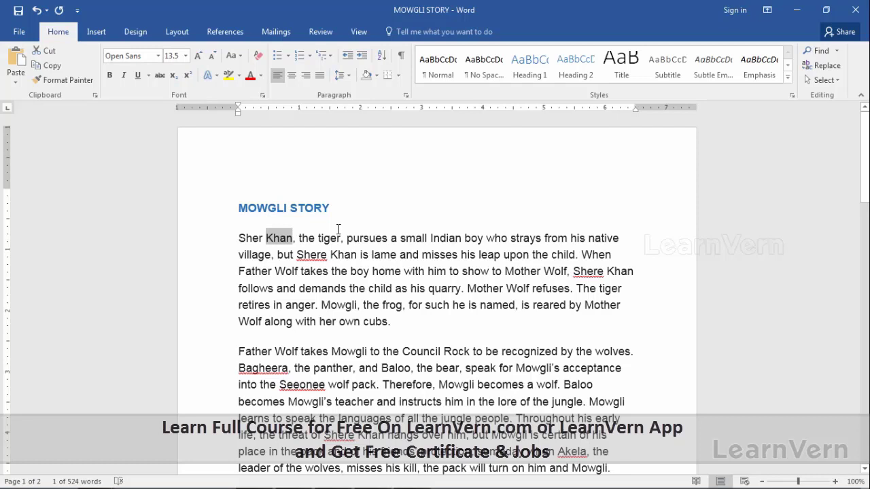
key("Right")
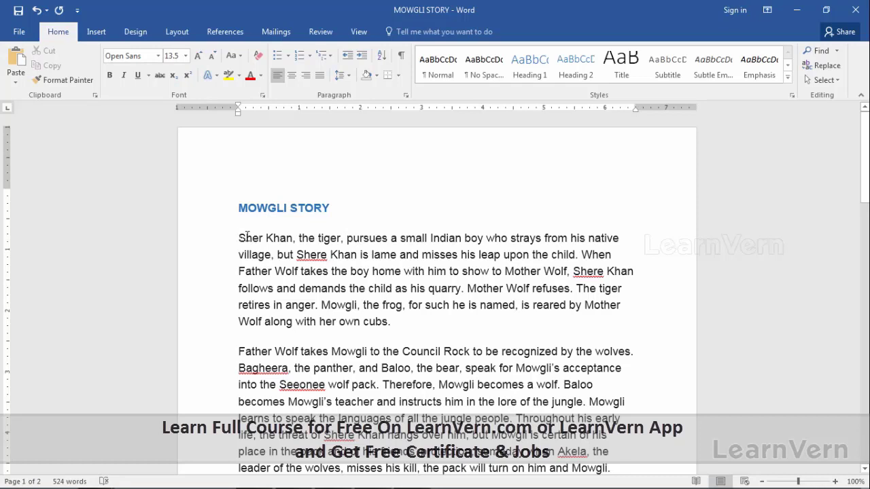
left_click_drag(239, 237, 287, 241)
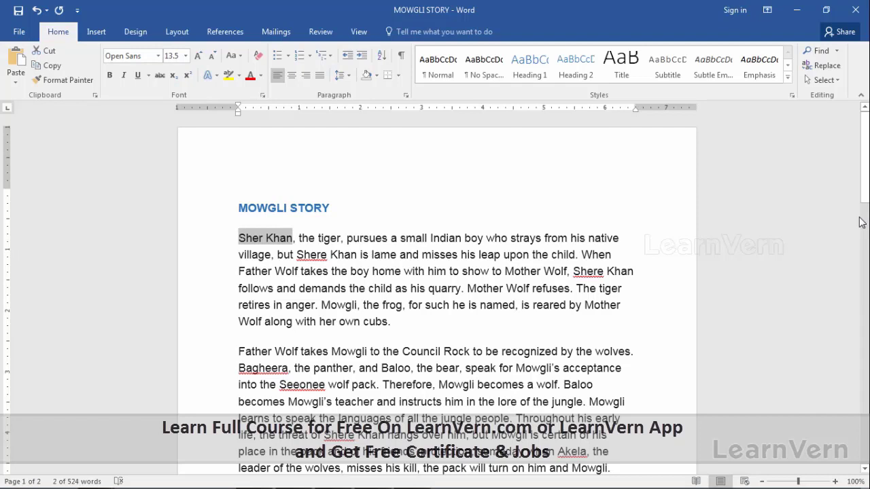
type("She")
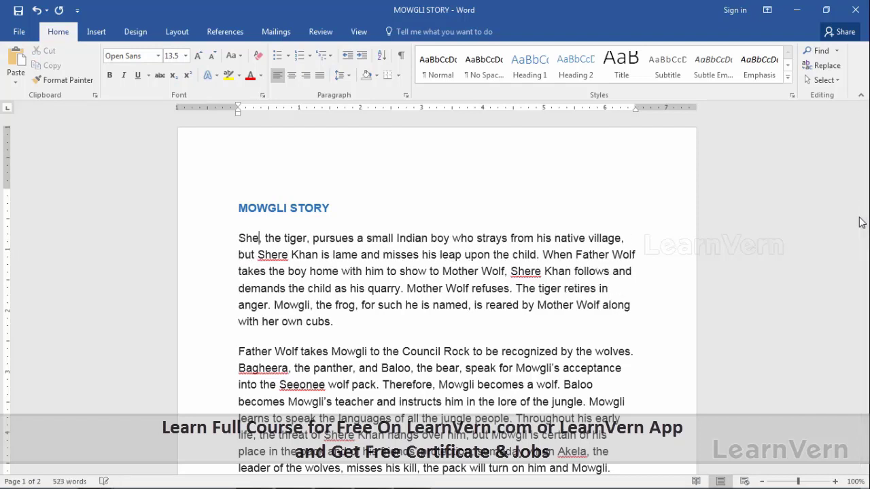
type("rKhan")
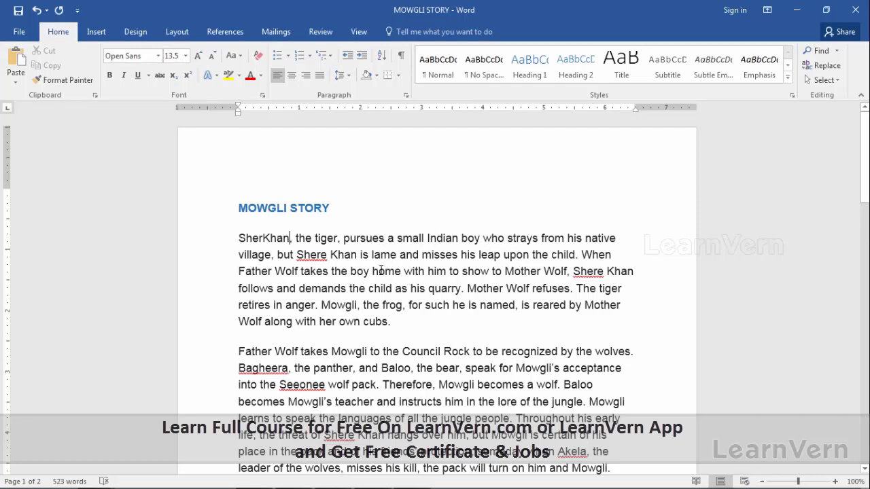
- Extend a selection two lines down from the first paragraph's start with Shift+Down, then clear it
left_click(240, 238)
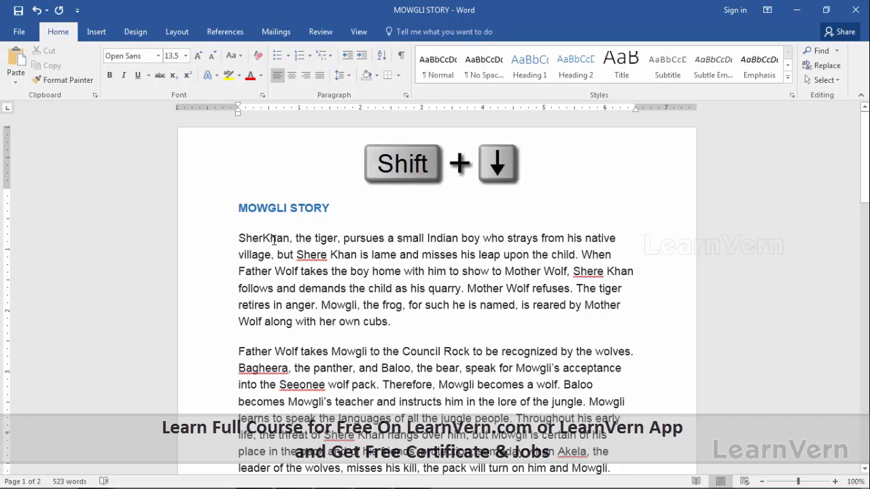
key("shift+Down")
key("shift+Down")
key("shift+Down")
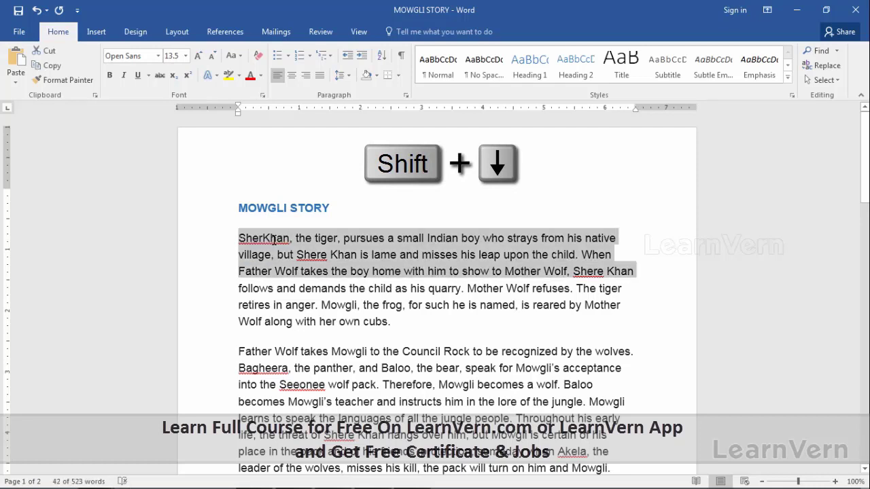
key("shift+Down")
key("shift+Down")
key("shift+Down")
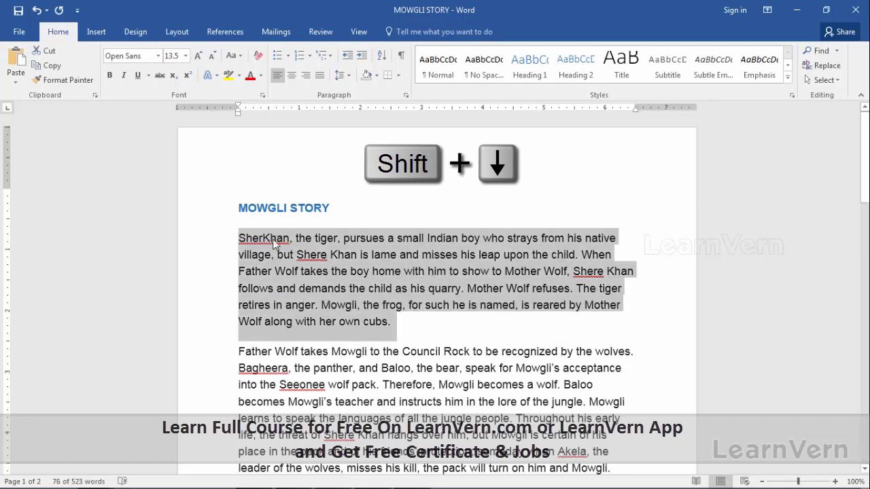
left_click(272, 238)
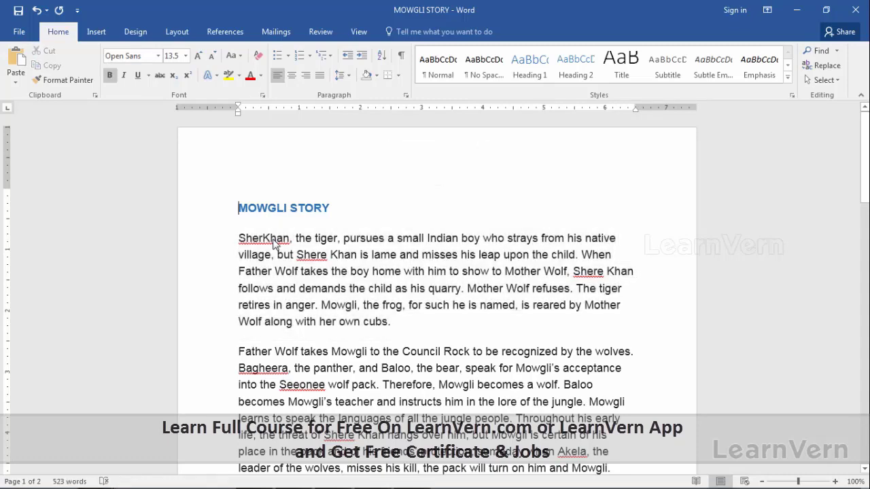
left_click(436, 271)
left_click(418, 271)
- Select the word 'quarry', then triple-click to select the whole first paragraph
double_click(438, 288)
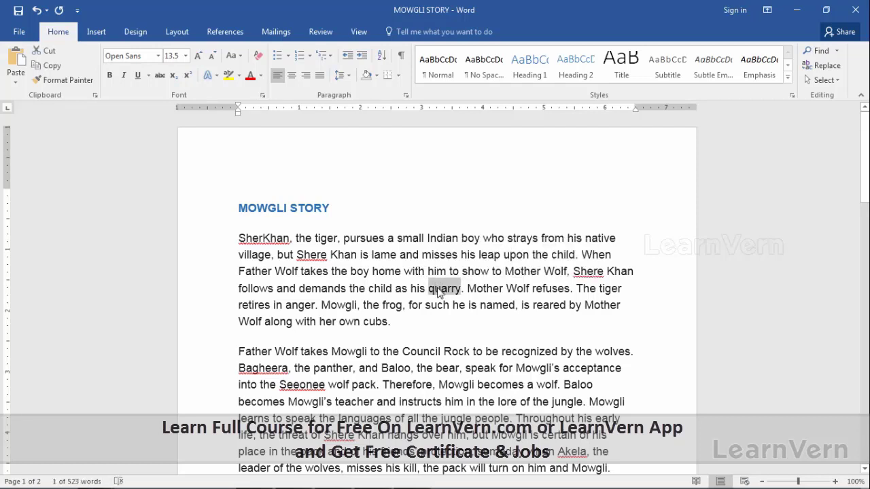
triple_click(438, 289)
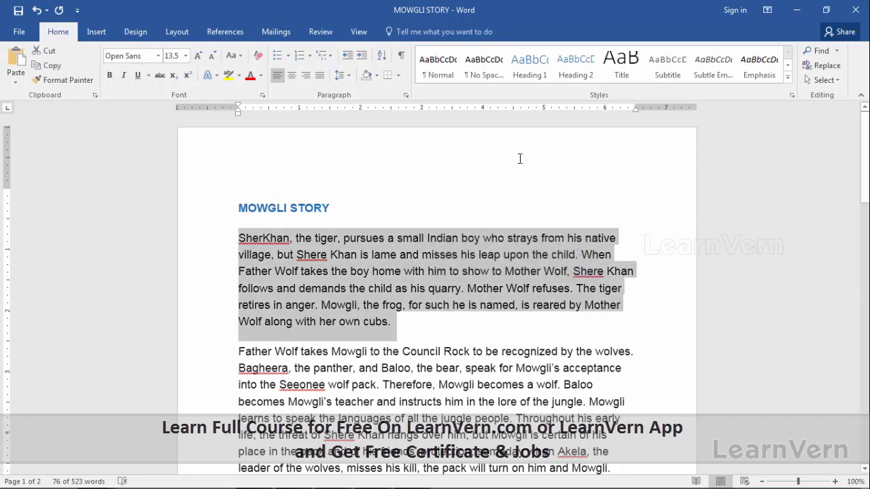
left_click(496, 159)
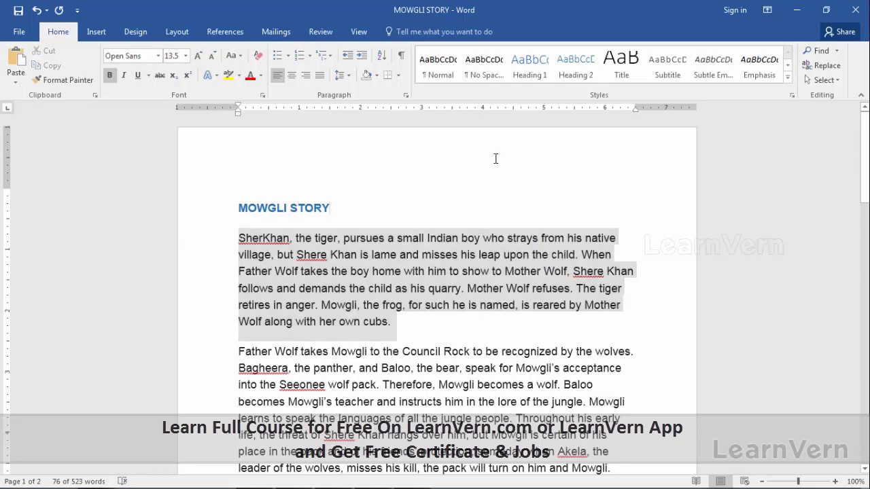
triple_click(446, 254)
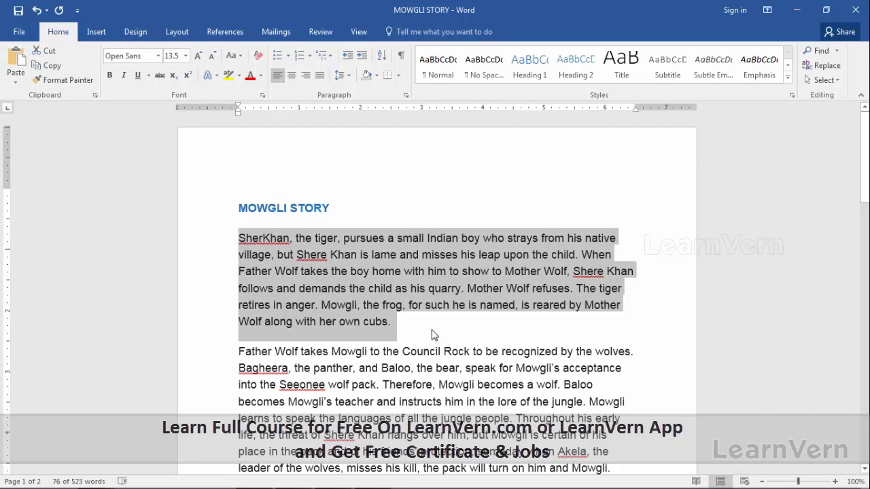
- Select the word 'SherKhan', then drag down the left margin from the title through the opening lines
left_click(433, 328)
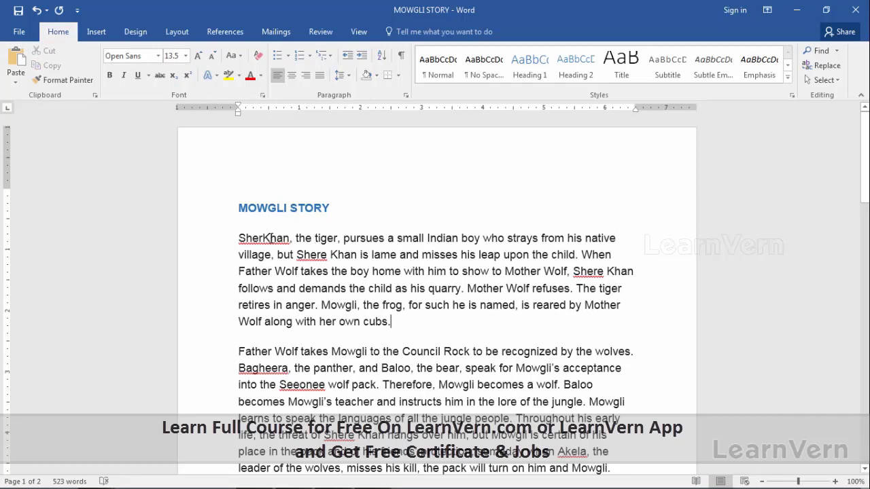
double_click(269, 239)
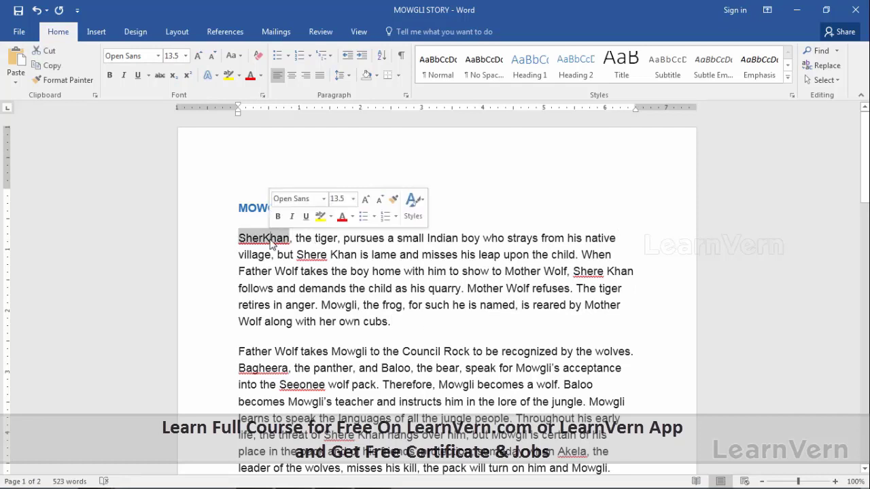
left_click(604, 258)
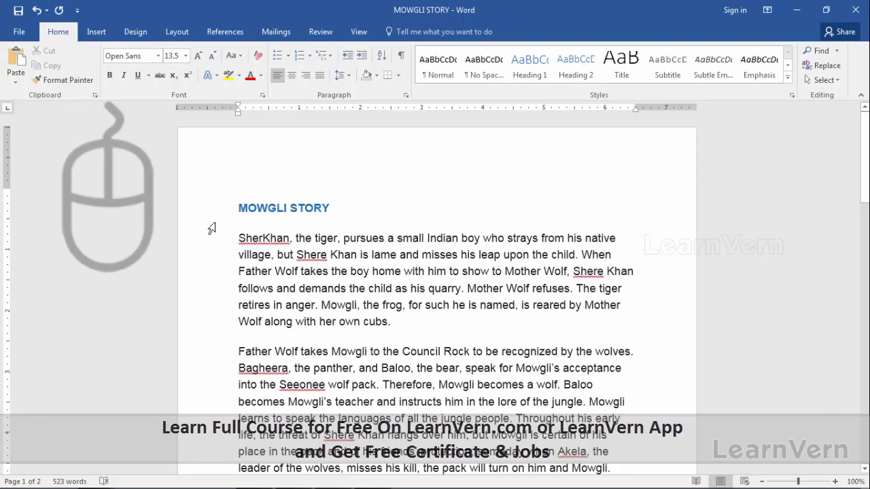
left_click_drag(211, 229, 209, 435)
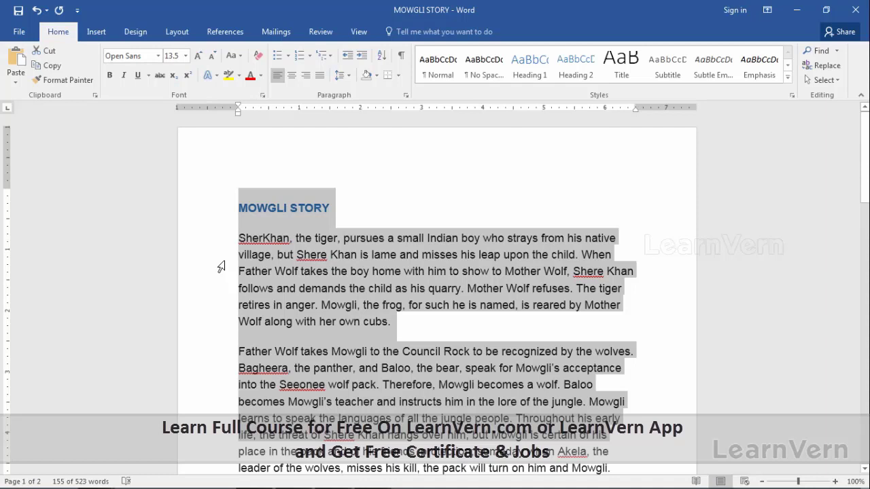
- Select single lines from the left margin: the story's first line, then the 'When Father Wolf' line
left_click(350, 211)
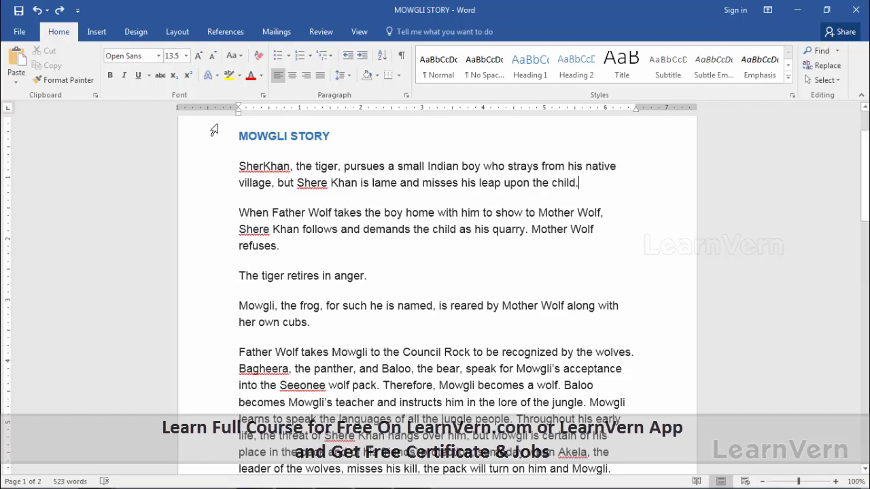
left_click(222, 172)
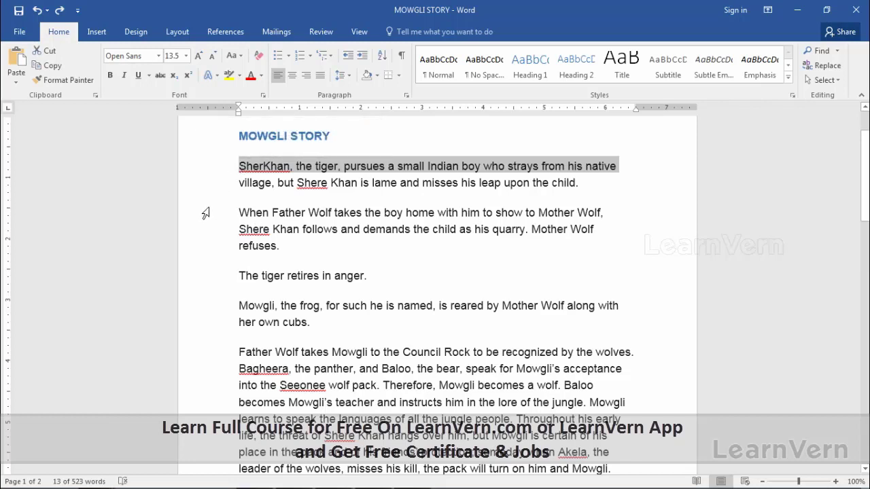
left_click(202, 215)
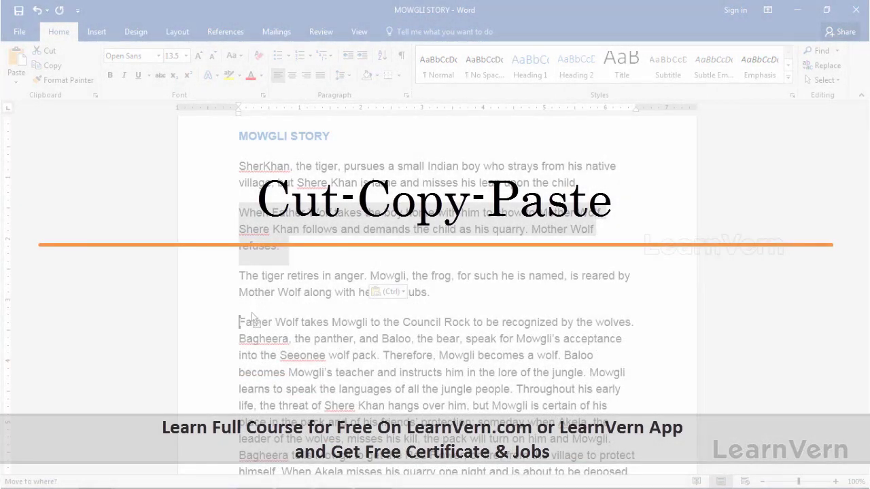
- Select the line 'The tiger retires in anger.'
left_click_drag(251, 316, 261, 302)
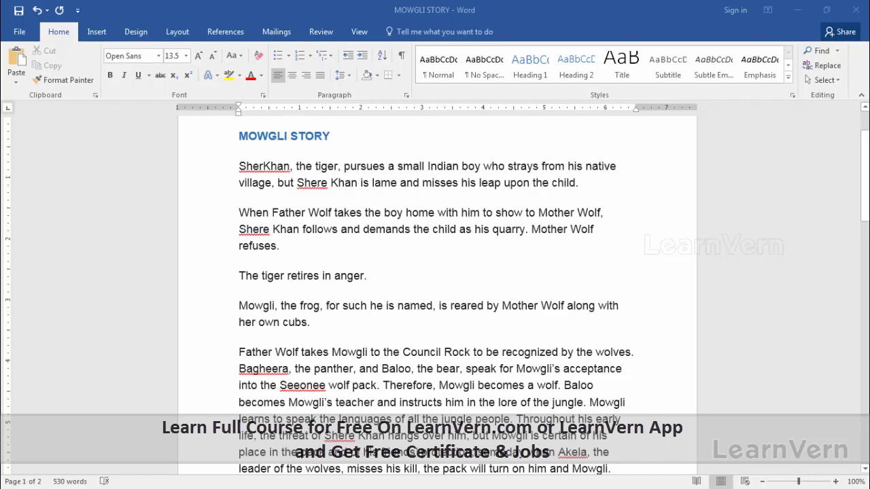
left_click(238, 276)
double_click(239, 276)
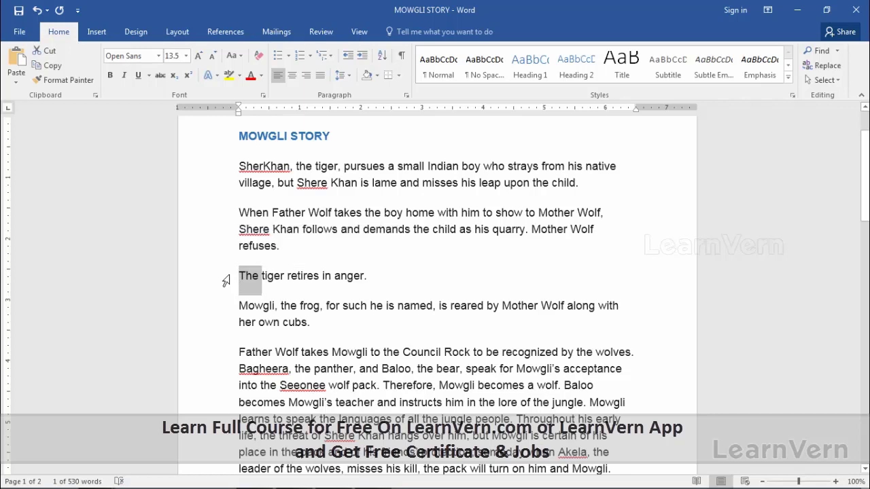
left_click(226, 281)
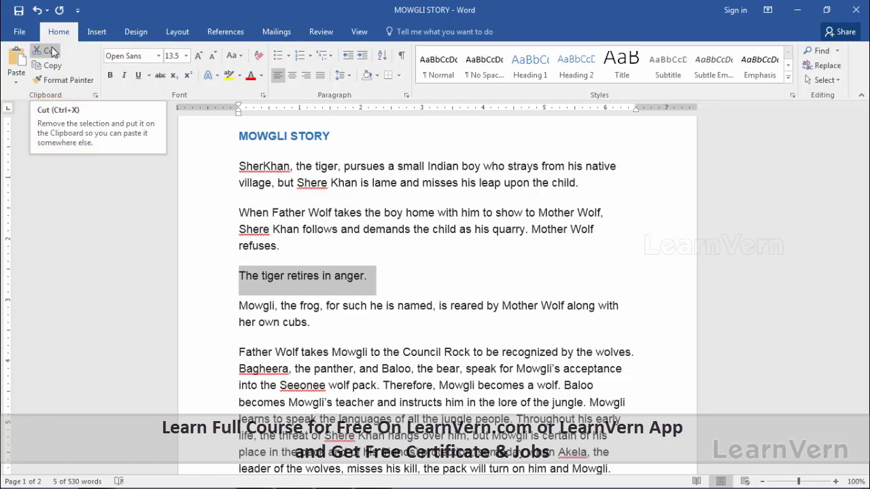
- Cut the tiger line and paste it back using Keep Text Only
left_click(49, 51)
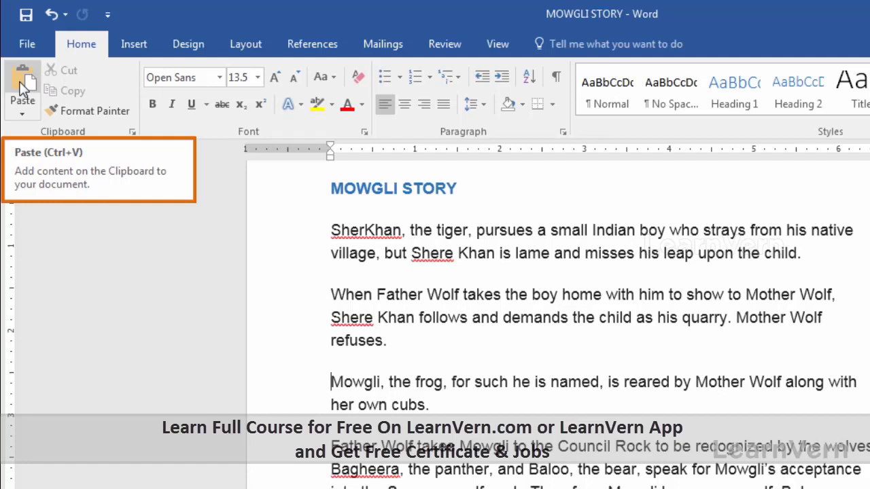
left_click(23, 116)
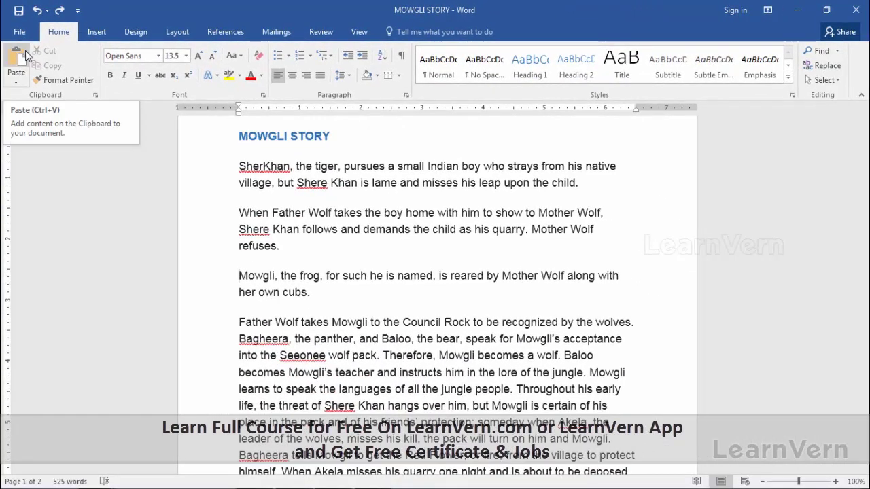
left_click(21, 58)
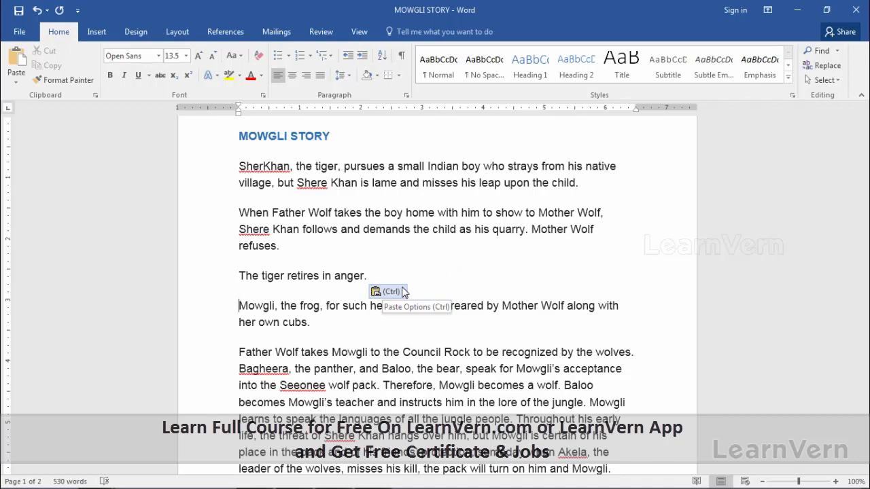
left_click(403, 292)
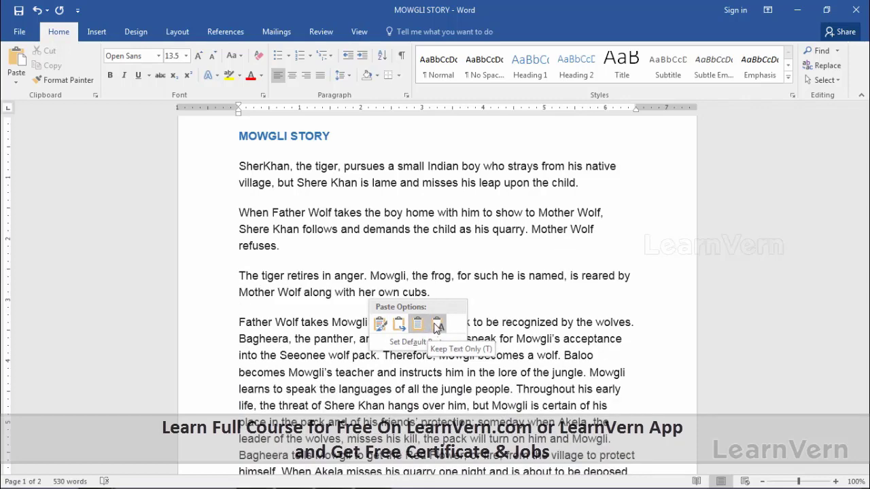
left_click(436, 327)
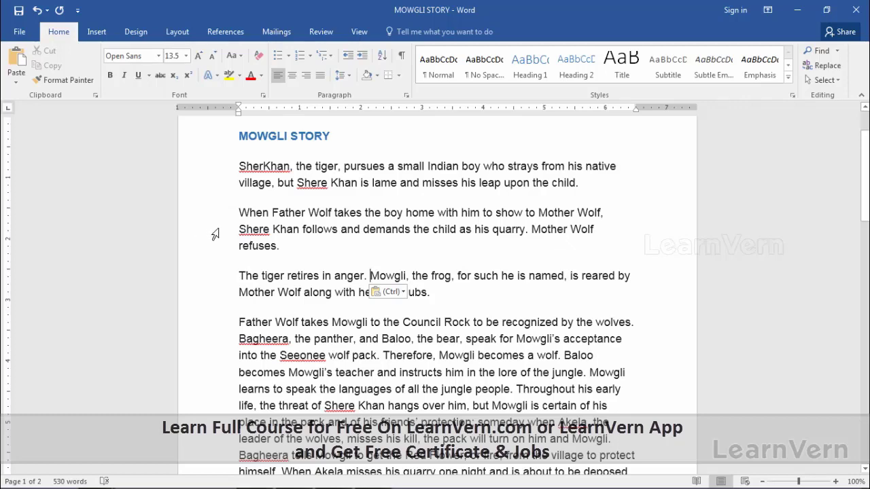
- Select the 'When Father Wolf' paragraph and cut it with Ctrl+X
double_click(215, 234)
left_click(214, 233)
left_click(212, 233)
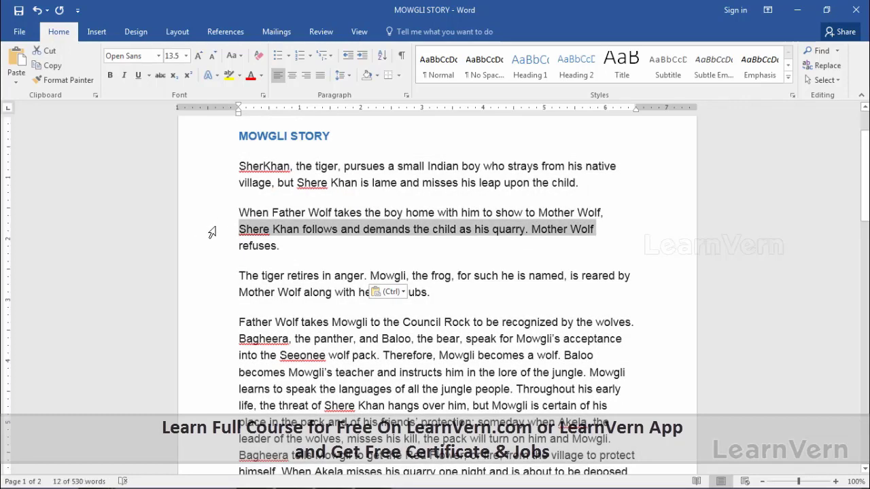
double_click(212, 232)
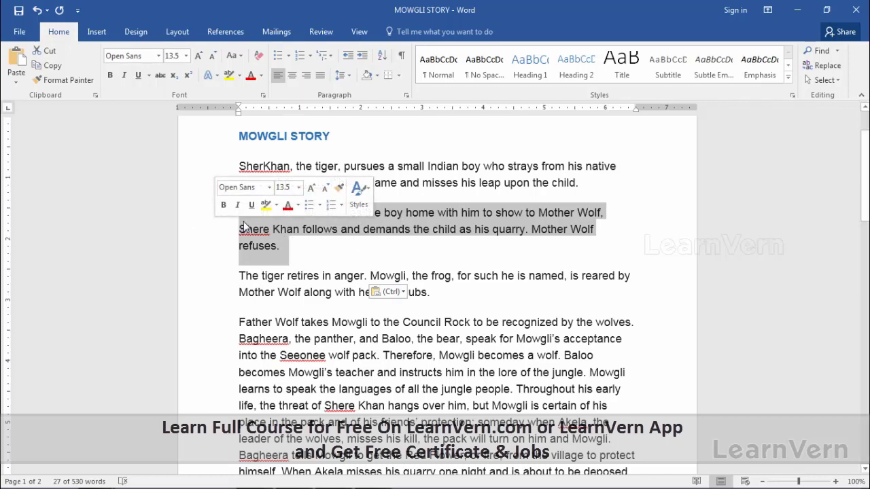
mouse_move(250, 239)
left_mouse_down()
mouse_move(258, 267)
mouse_move(252, 317)
left_mouse_up()
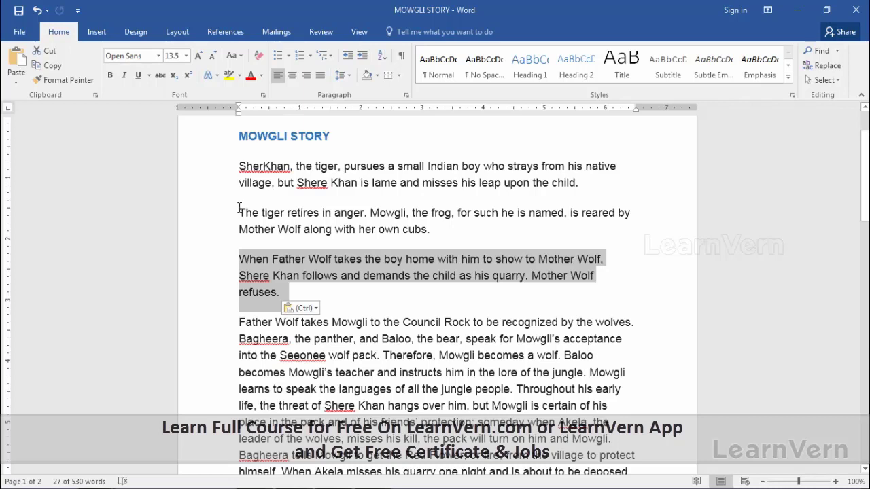
key("ctrl+x")
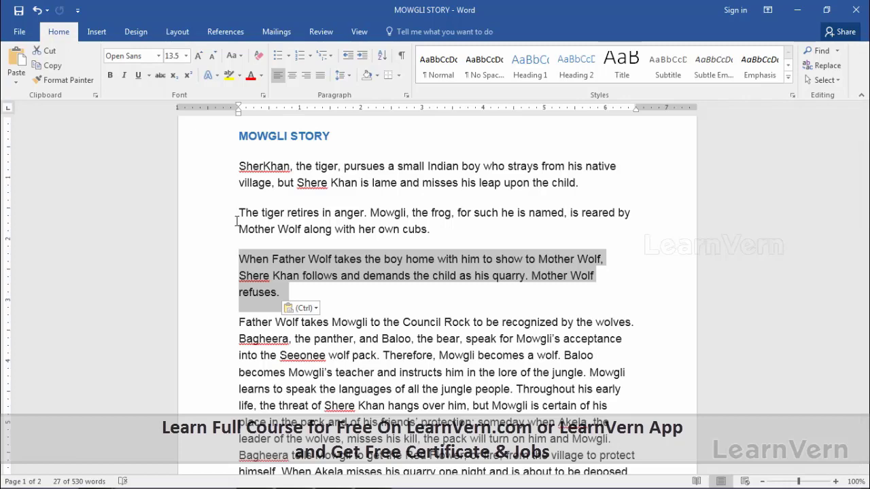
- Select the bold line 'The story of a boy in jungle' near the end and copy it
left_click(304, 231)
scroll(307, 260, "down", 2)
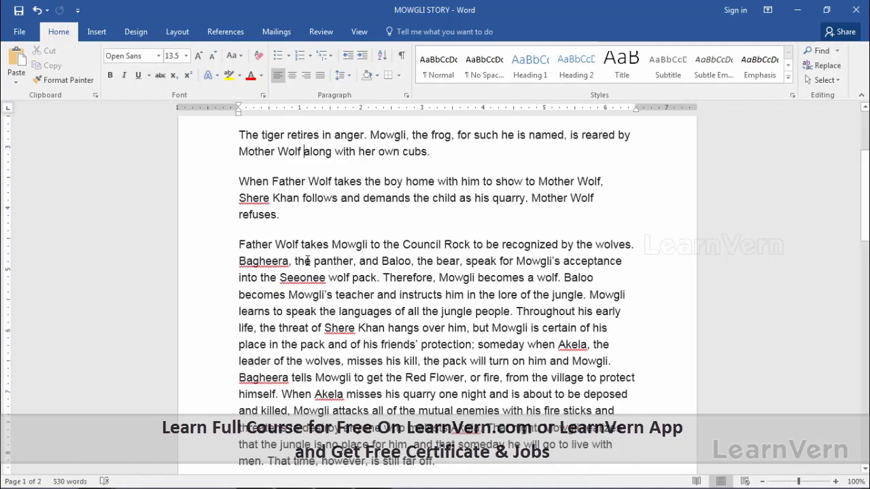
scroll(308, 262, "down", 5)
scroll(306, 265, "down", 7)
scroll(305, 265, "down", 5)
scroll(305, 265, "down", 5)
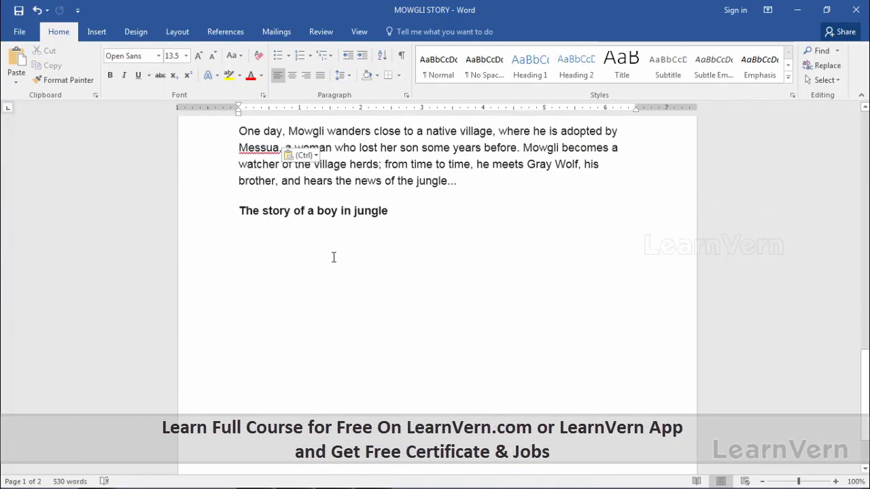
left_click(350, 249)
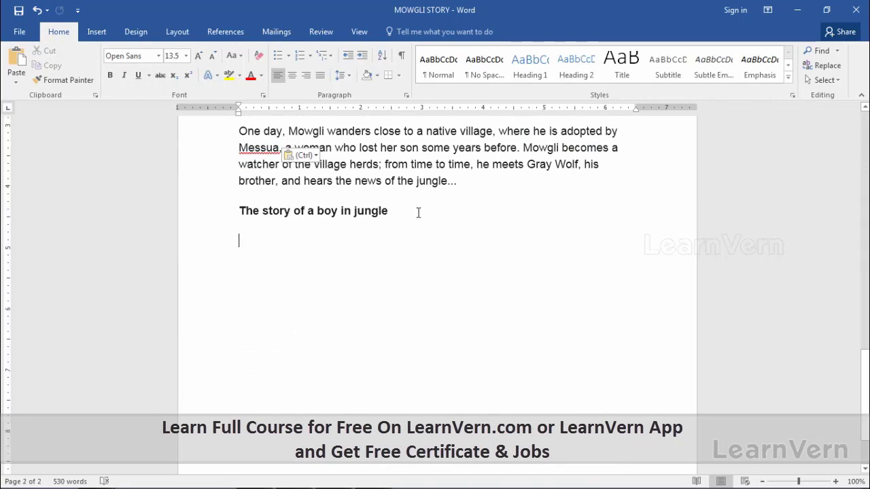
left_click_drag(418, 212, 236, 232)
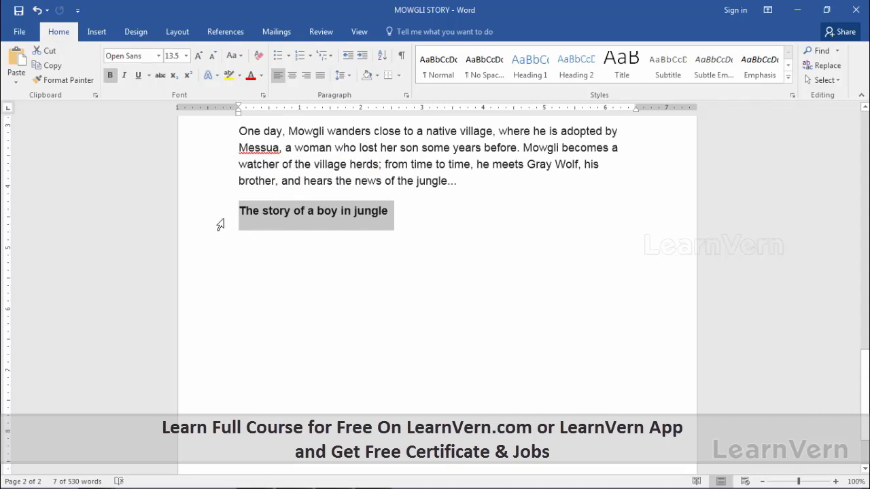
mouse_move(333, 221)
left_mouse_down()
mouse_move(244, 167)
mouse_move(242, 280)
left_mouse_up()
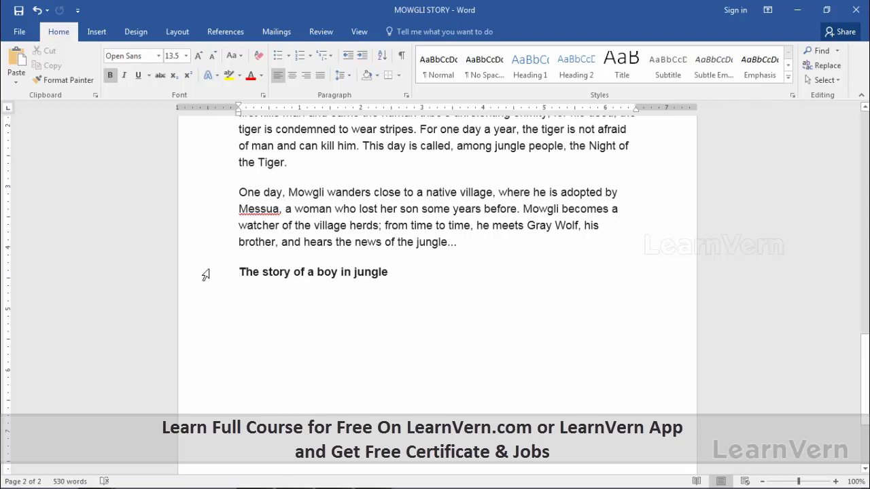
left_click(207, 274)
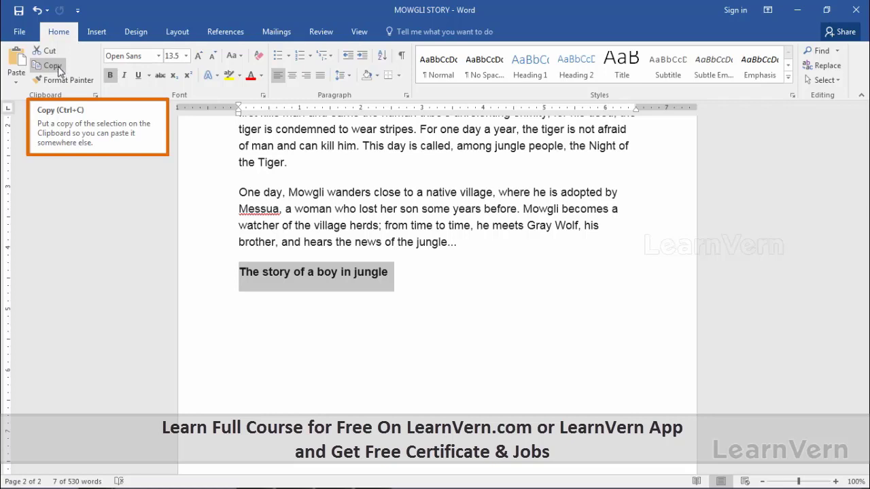
left_click(58, 66)
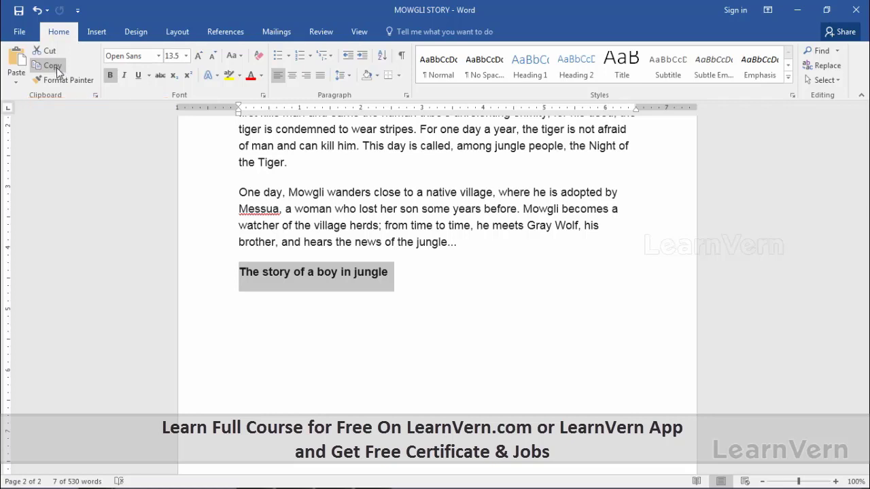
key("ctrl+c")
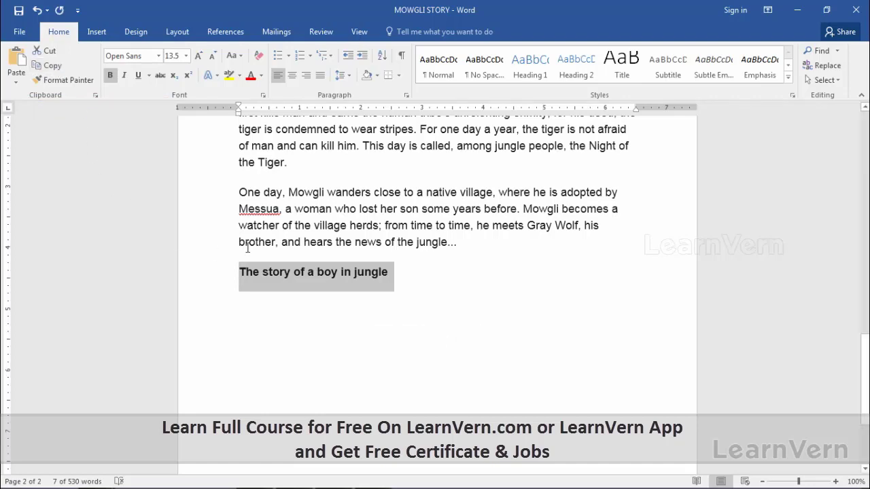
- Place the insertion point at the end of the MOWGLI STORY title at the top
scroll(247, 248, "up", 5)
scroll(251, 246, "up", 1)
scroll(258, 244, "up", 3)
scroll(269, 240, "up", 4)
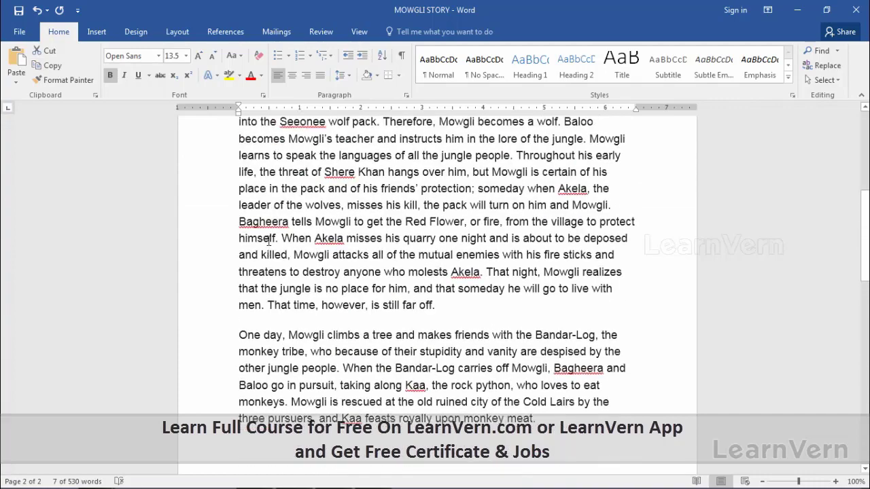
scroll(269, 241, "up", 5)
scroll(291, 226, "up", 3)
left_click(330, 207)
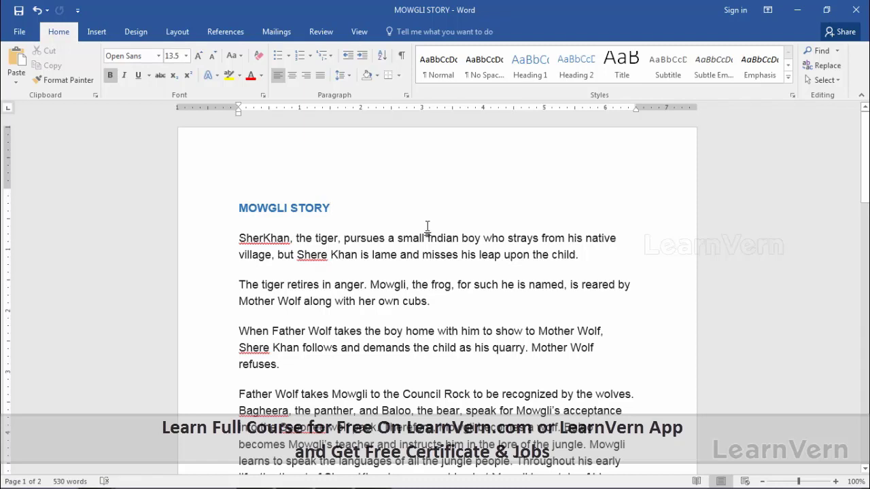
- Paste the copied heading on a new line below the title, then delete the blank line
key("Return")
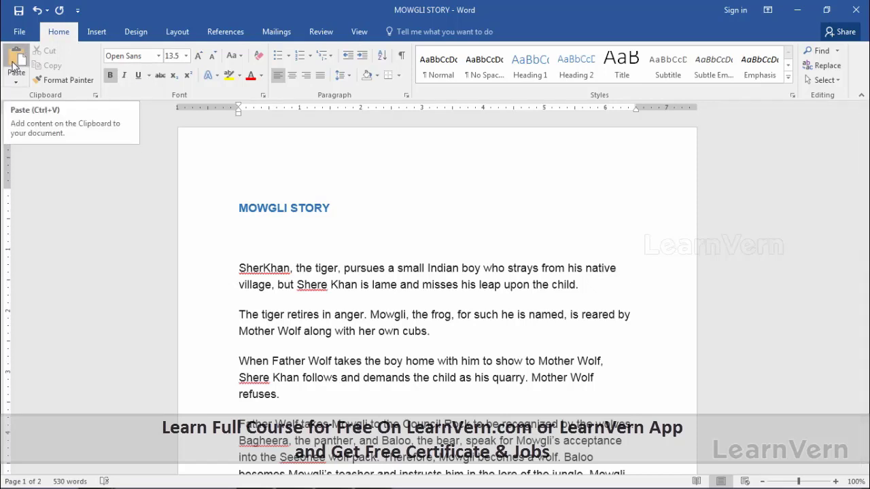
left_click(13, 66)
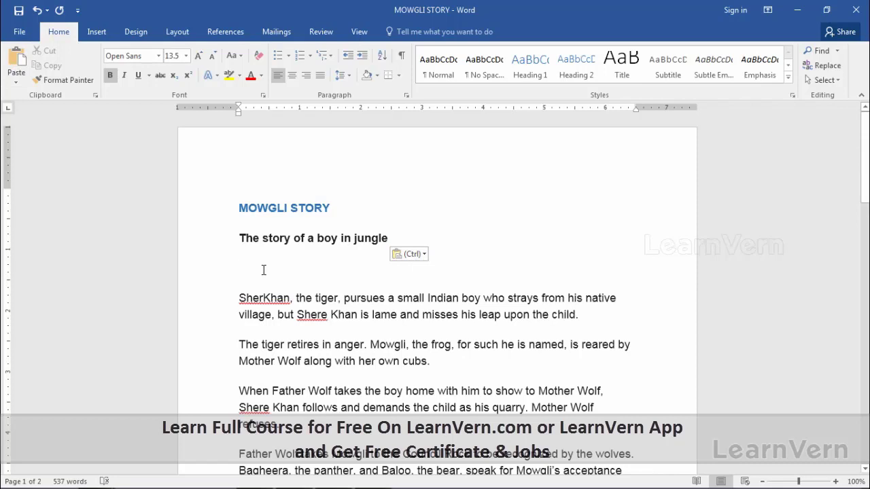
key("BackSpace")
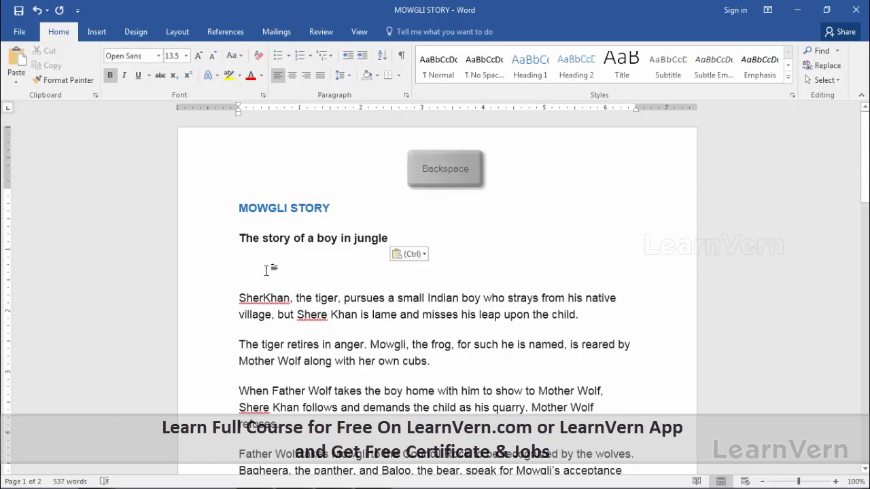
key("Delete")
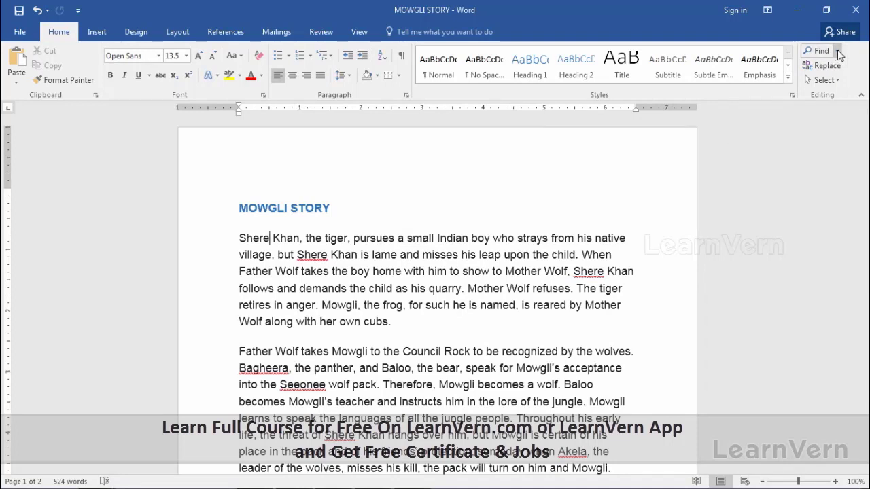
- Expand the Find dropdown in the Editing group to reveal Advanced Find and Go To
left_click(837, 53)
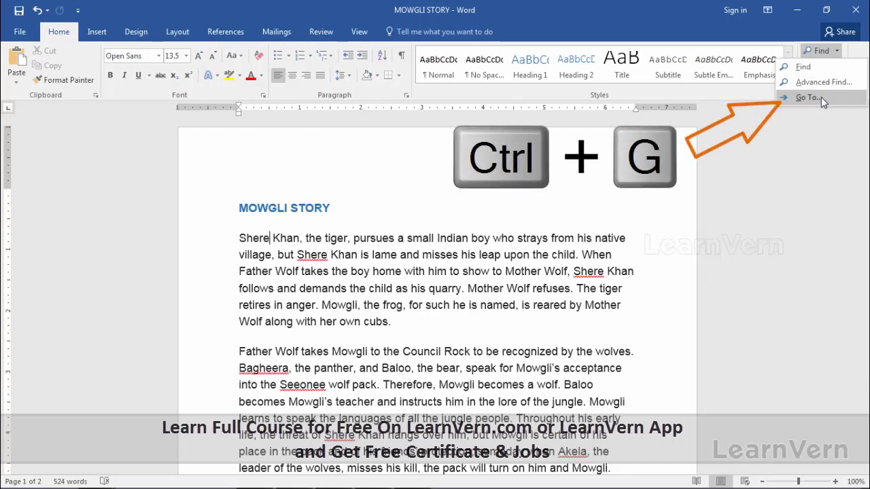
- Use Go To to jump to page 2 of the story, then close the dialog
left_click(821, 98)
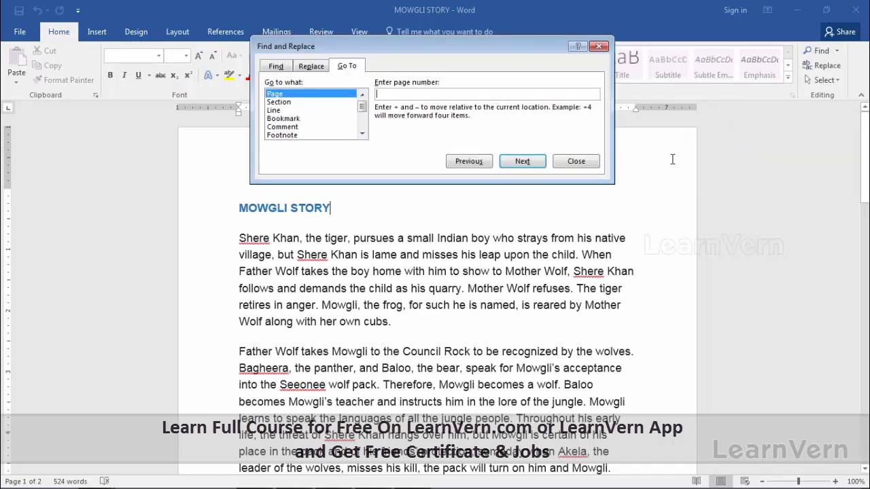
type("2")
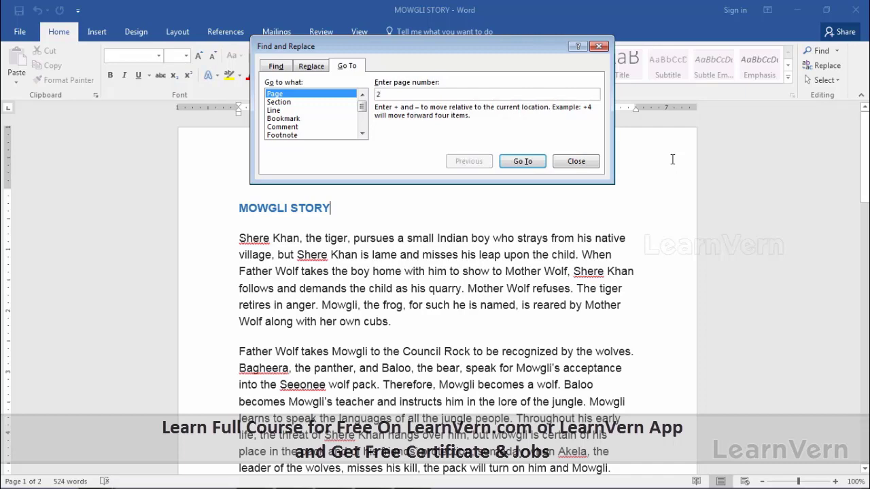
key("Return")
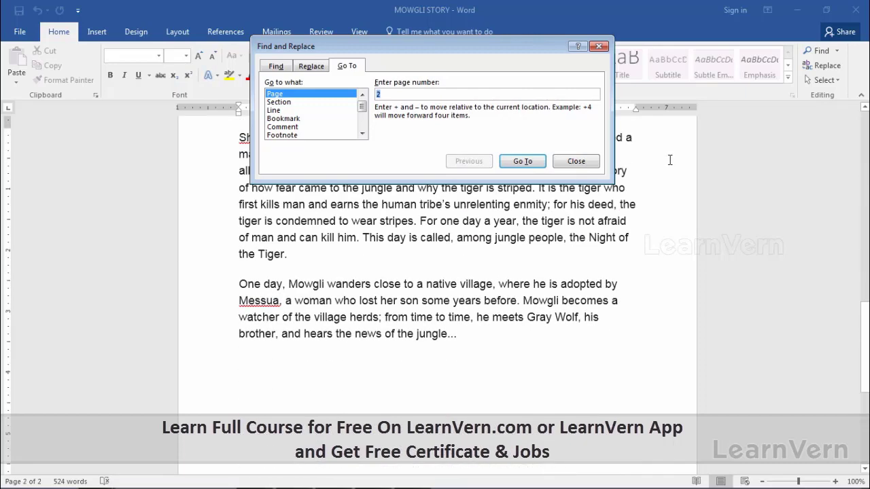
left_click(575, 161)
- Scroll back up to the first page of the MOWGLI STORY
scroll(474, 208, "up", 1)
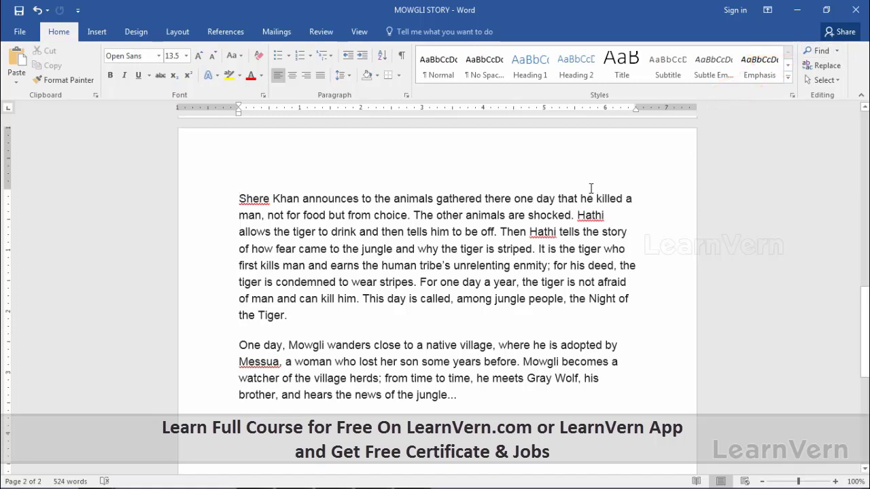
scroll(593, 190, "up", 4)
scroll(557, 192, "up", 5)
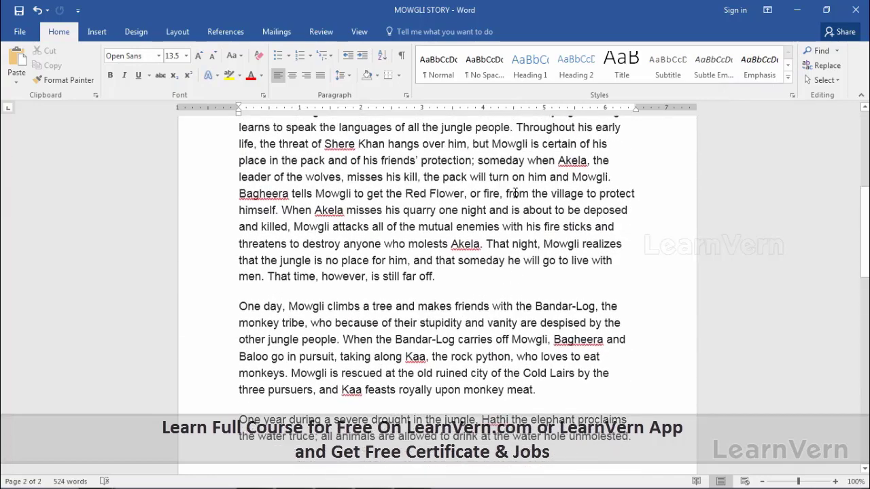
scroll(519, 193, "up", 6)
scroll(519, 194, "up", 3)
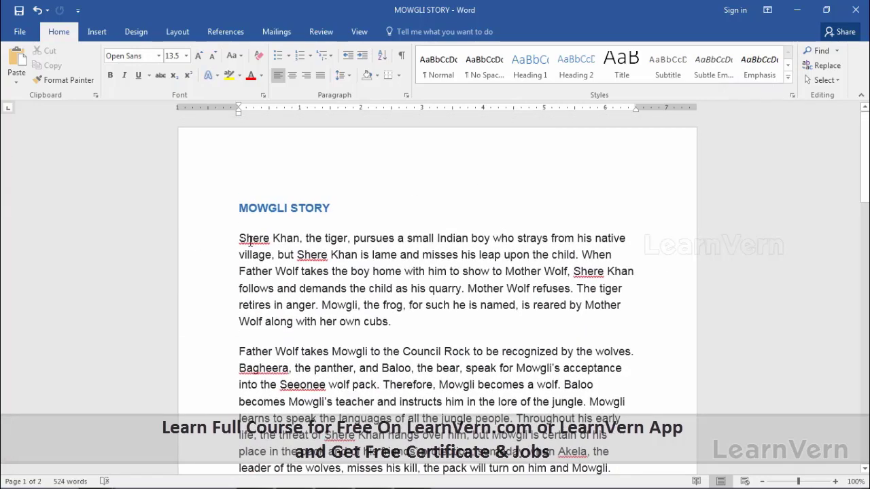
left_click(239, 237)
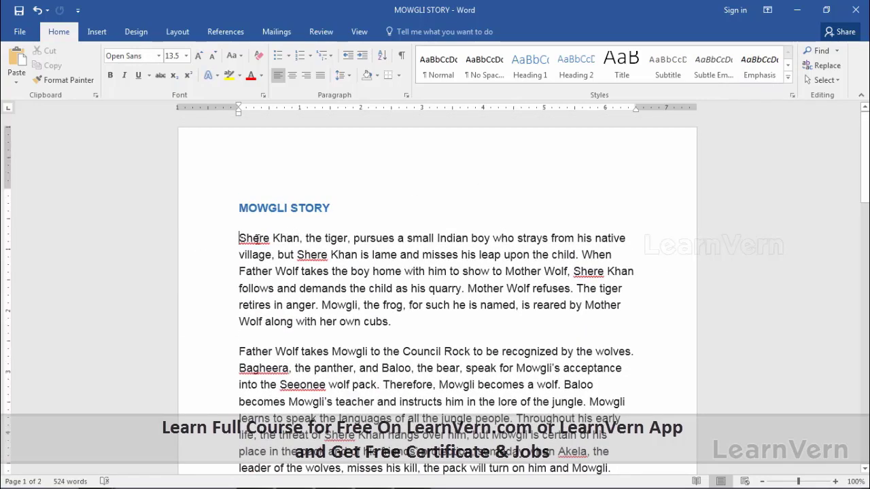
double_click(254, 238)
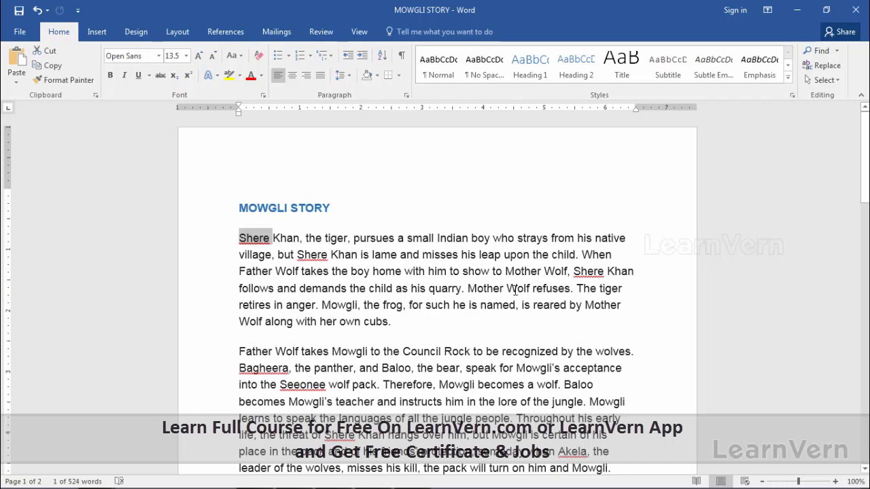
double_click(314, 255)
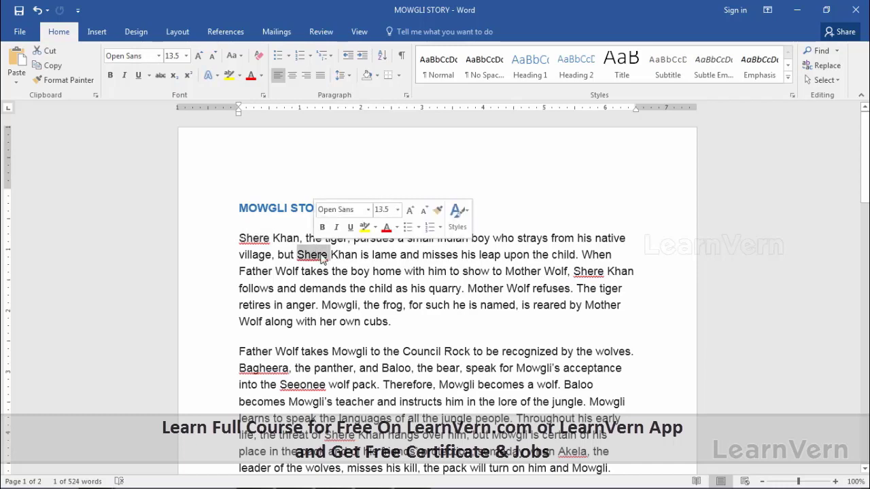
left_click(588, 270)
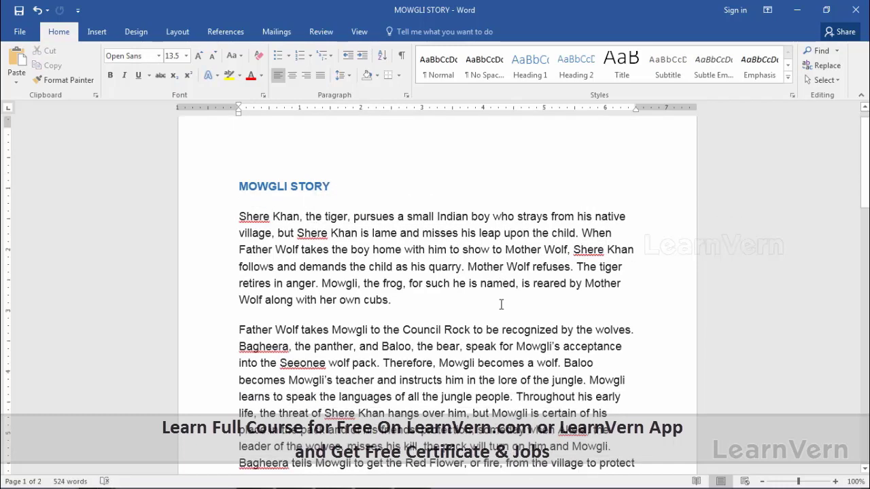
scroll(501, 305, "down", 2)
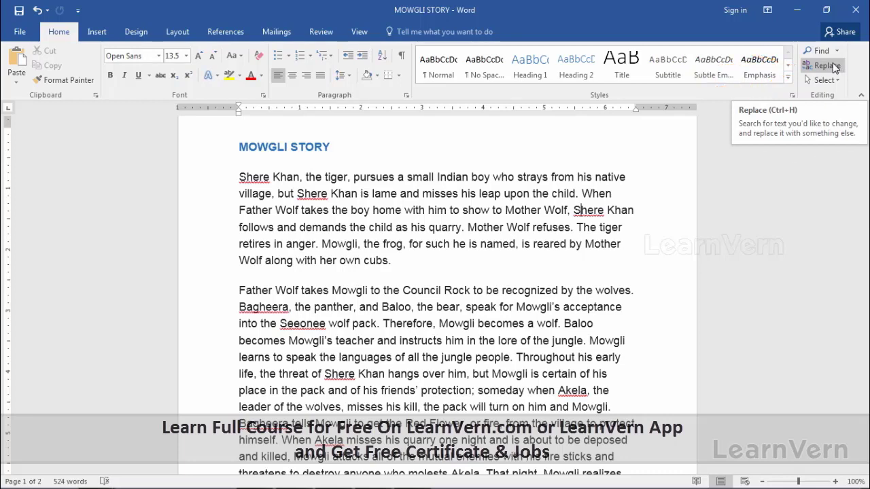
- Open Replace, move the Find and Replace dialog aside, and check the empty search history
left_click(835, 68)
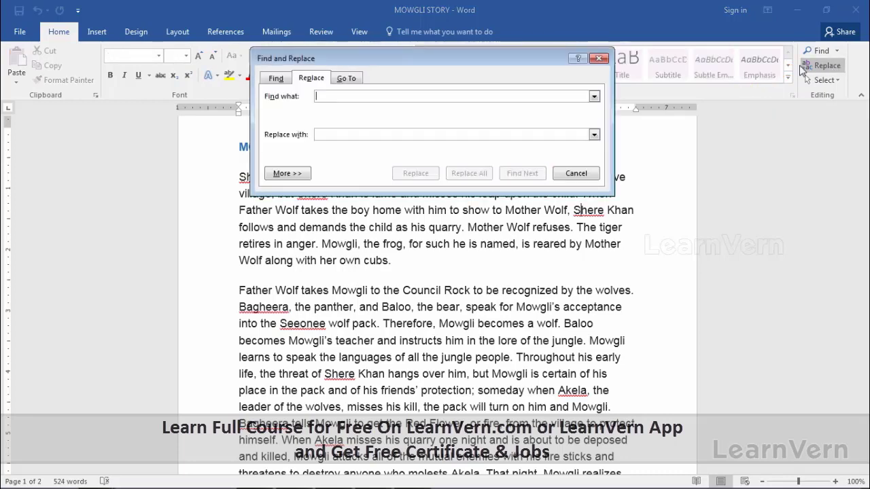
left_click_drag(493, 65, 725, 114)
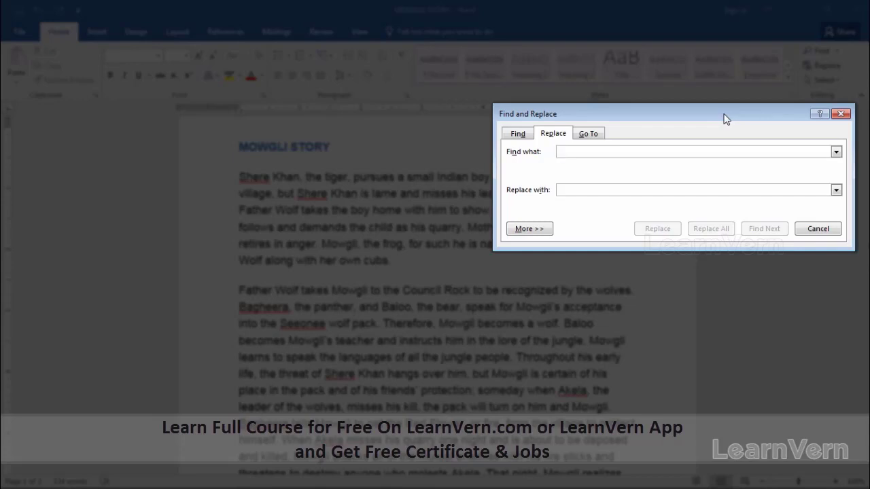
left_click(837, 153)
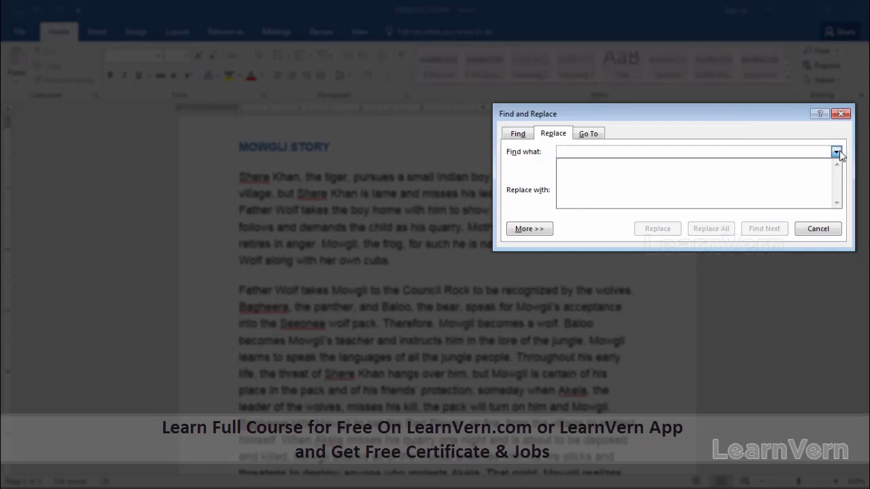
left_click(836, 152)
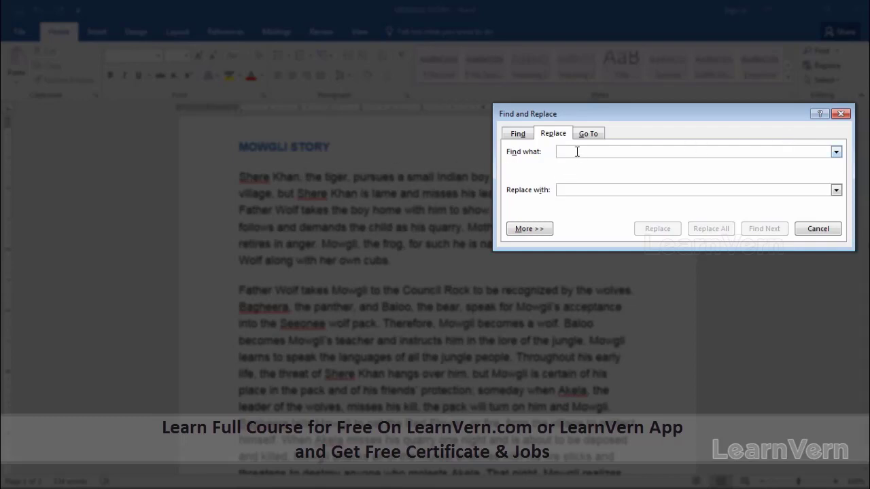
- Set 'Shere' as the search term and 'Sher' as the replacement, then return to the title
type("Shere")
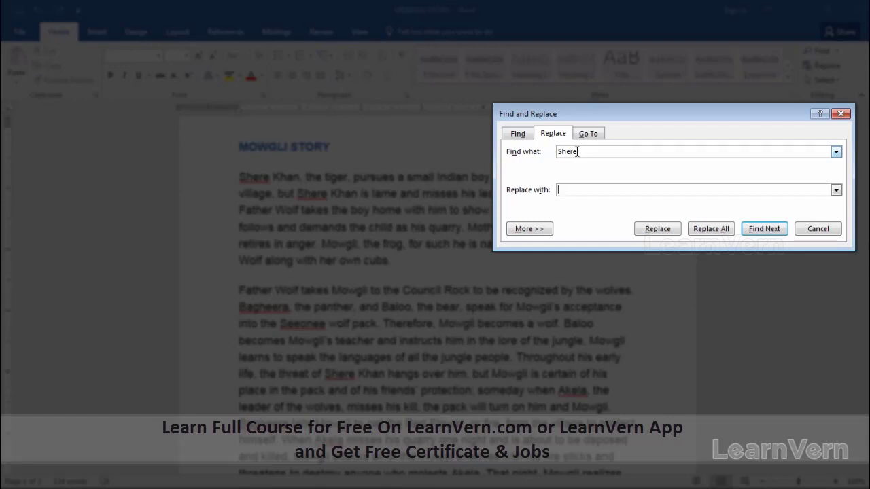
key("Tab")
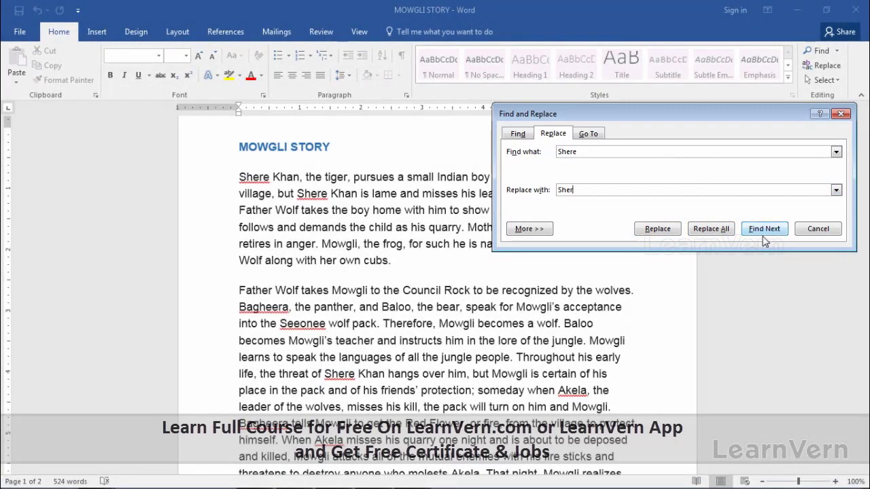
left_click(765, 231)
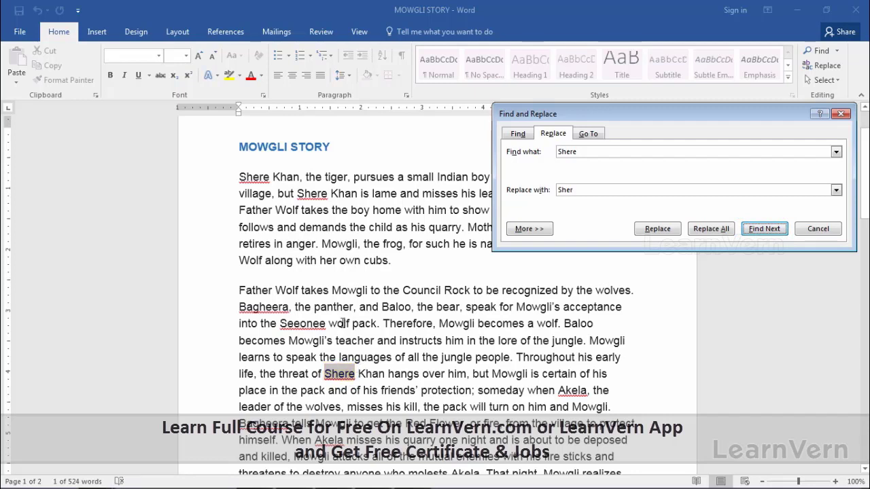
left_click(239, 150)
left_click(240, 148)
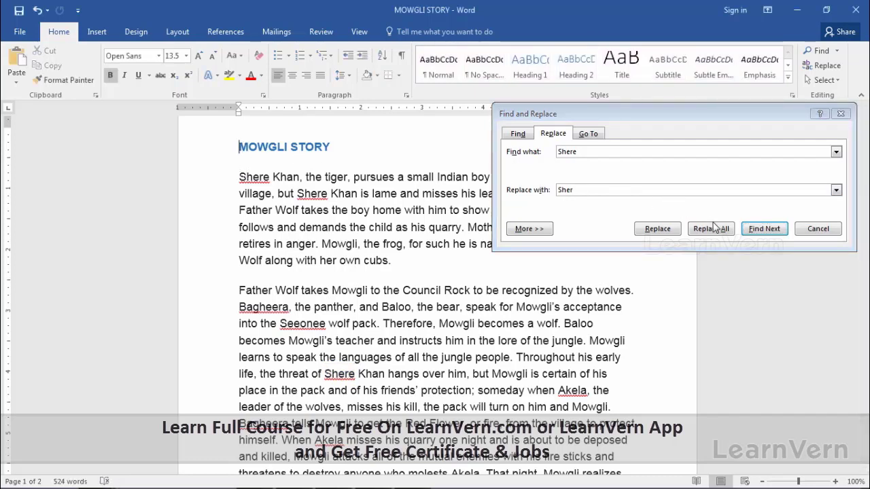
- Find the first 'Shere' and replace it and the next one with 'Sher' individually
left_click(757, 231)
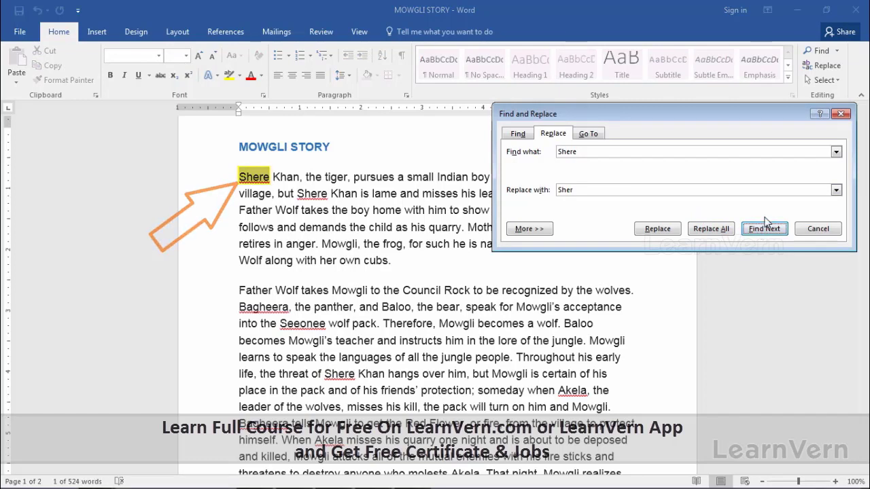
left_click(670, 231)
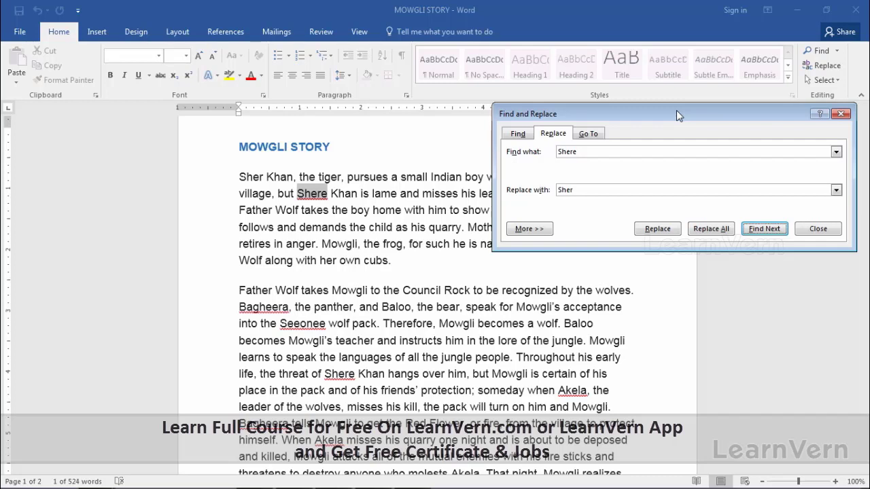
left_click_drag(592, 151, 556, 150)
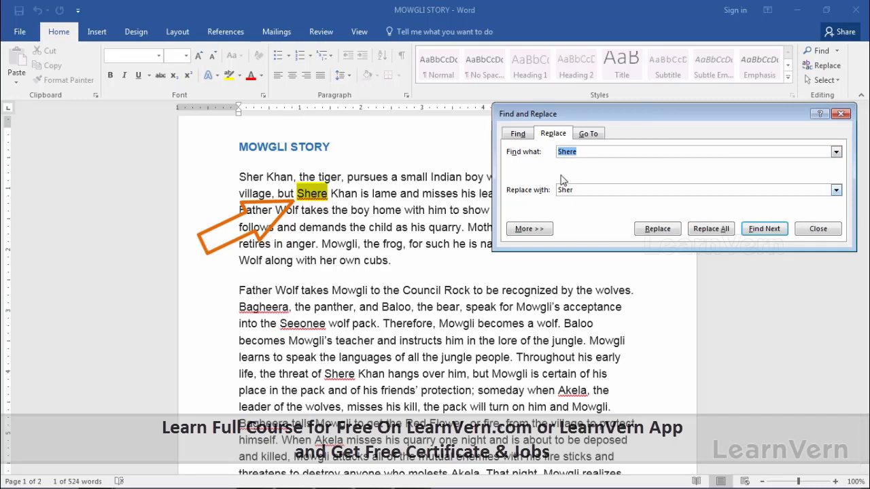
left_click(656, 229)
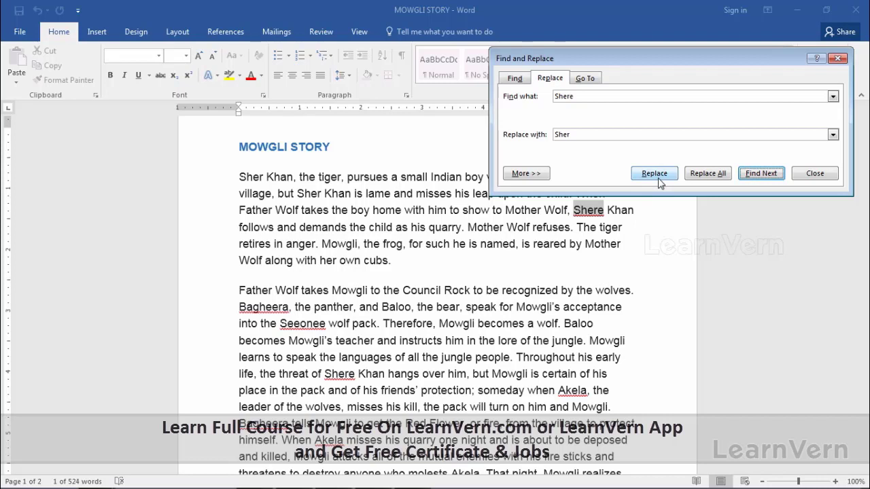
- Replace All remaining 'Shere' with 'Sher' (3 replacements), dismiss the count, and close the dialog
left_click(721, 175)
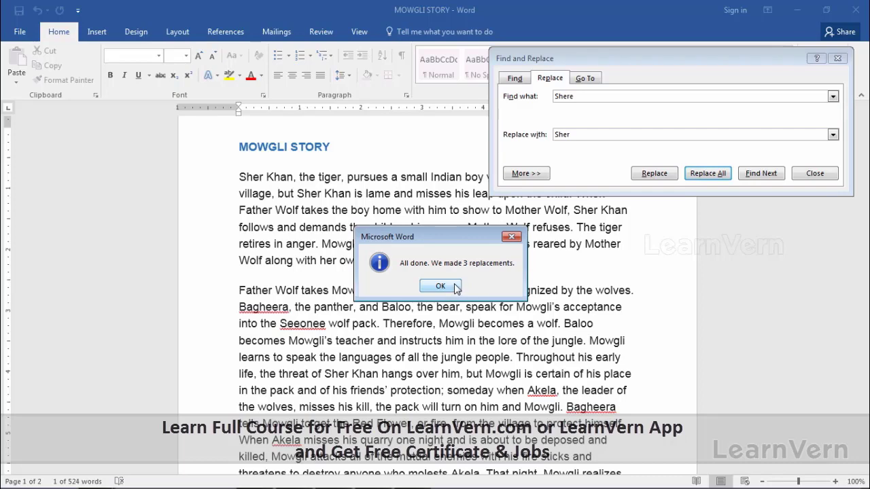
left_click(440, 286)
scroll(435, 305, "down", 2)
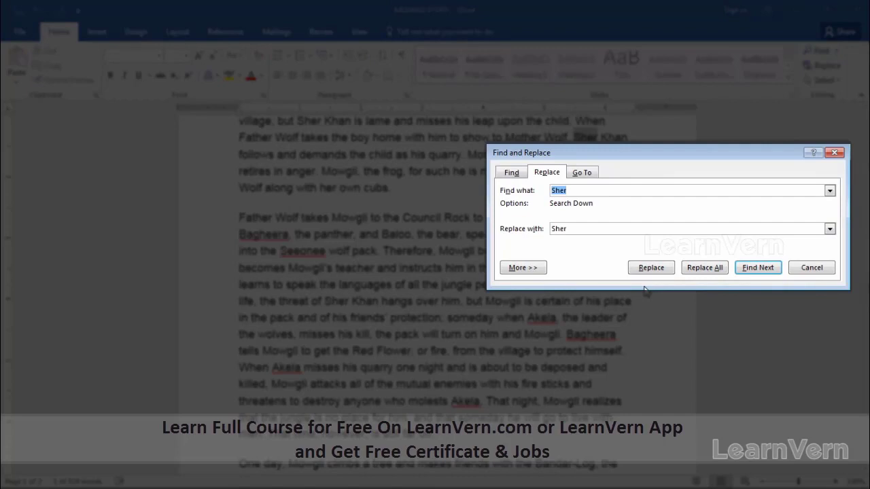
left_click(588, 191)
type("e")
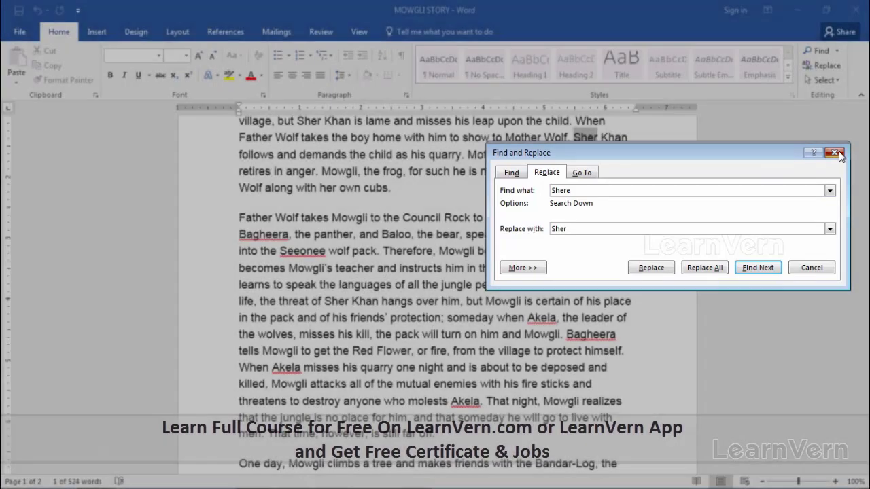
left_click(834, 152)
- Search the Navigation pane for 'Sher' and scroll the story to see its 5 highlighted matches
scroll(430, 195, "up", 1)
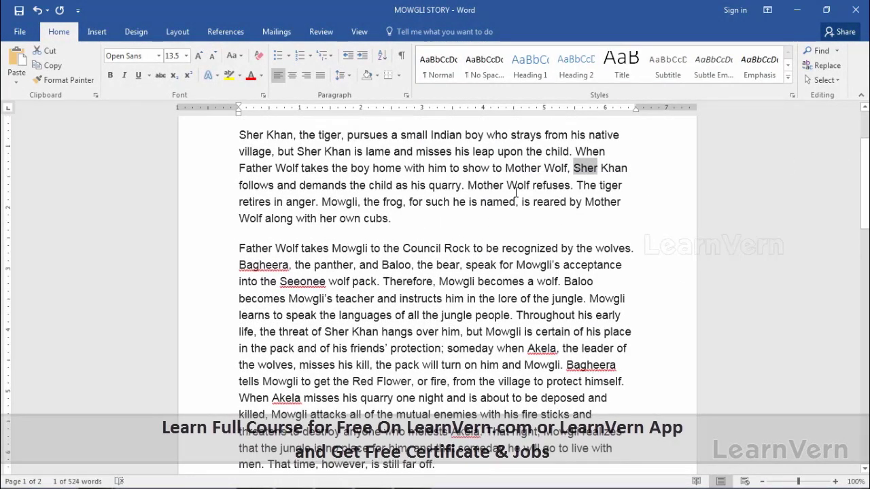
left_click(822, 51)
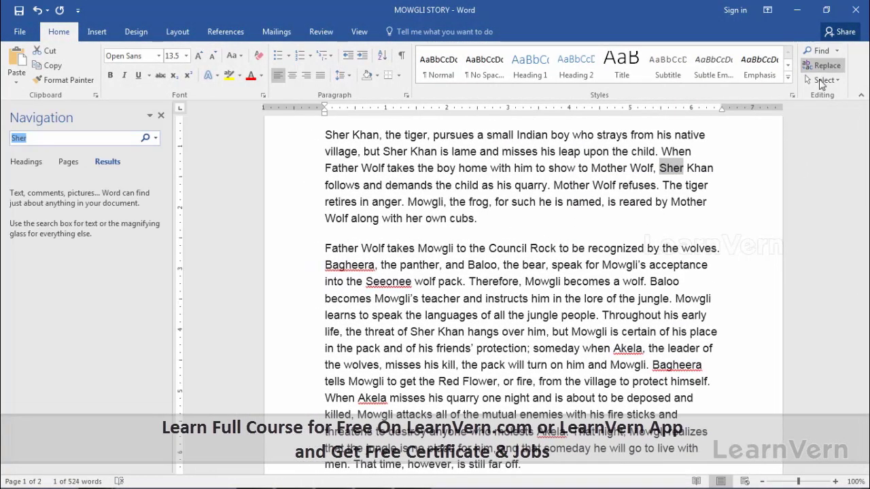
type("e")
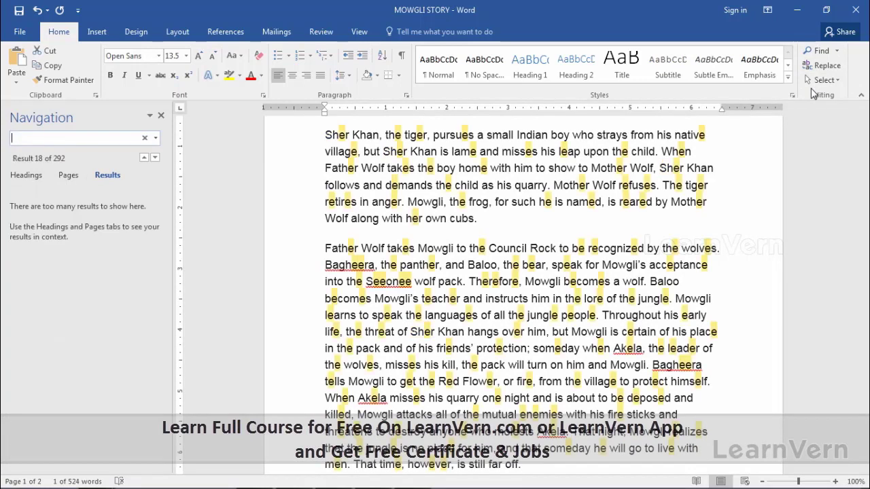
type("sher")
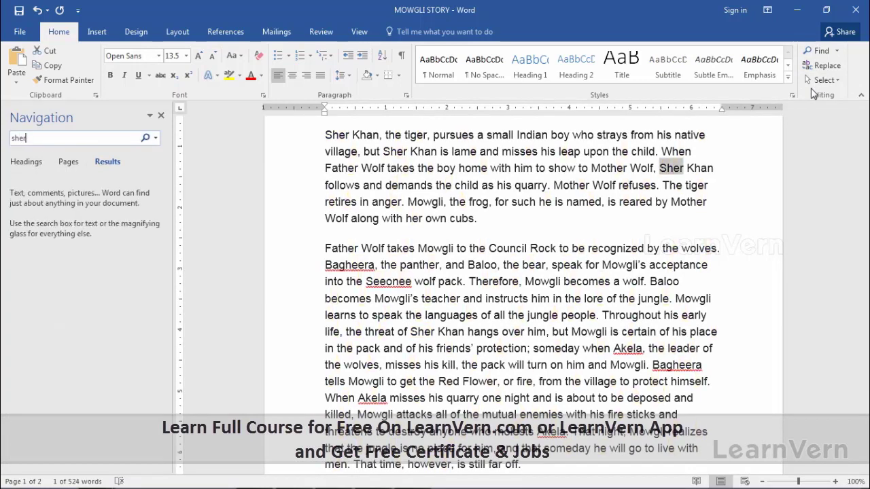
type("e")
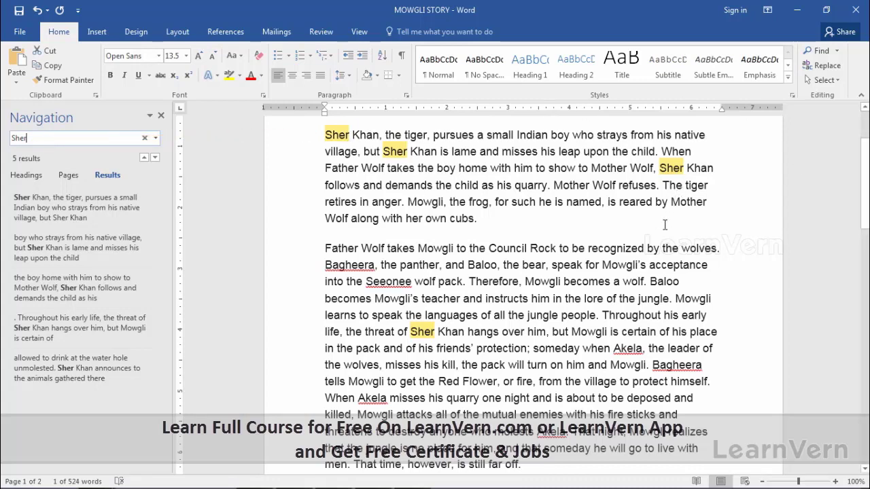
left_click(704, 216)
scroll(705, 216, "down", 2)
scroll(703, 218, "down", 5)
scroll(700, 221, "down", 5)
scroll(694, 227, "down", 1)
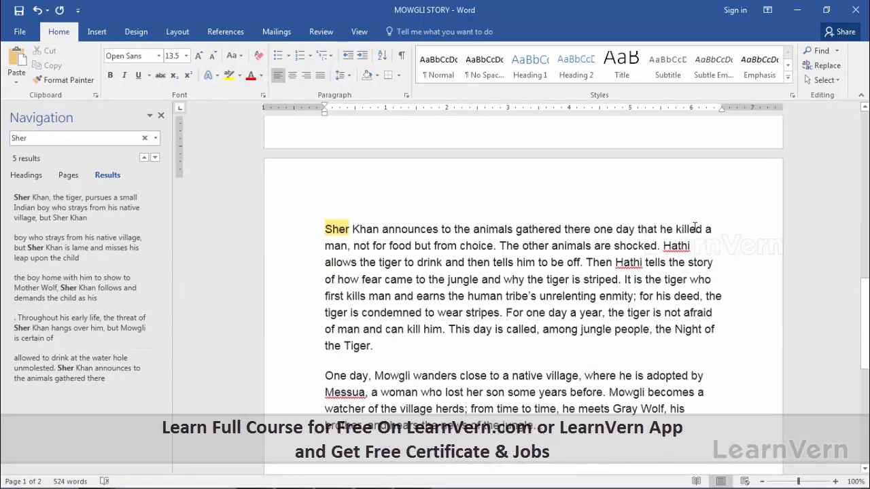
scroll(695, 228, "up", 4)
scroll(693, 225, "up", 3)
scroll(691, 222, "up", 5)
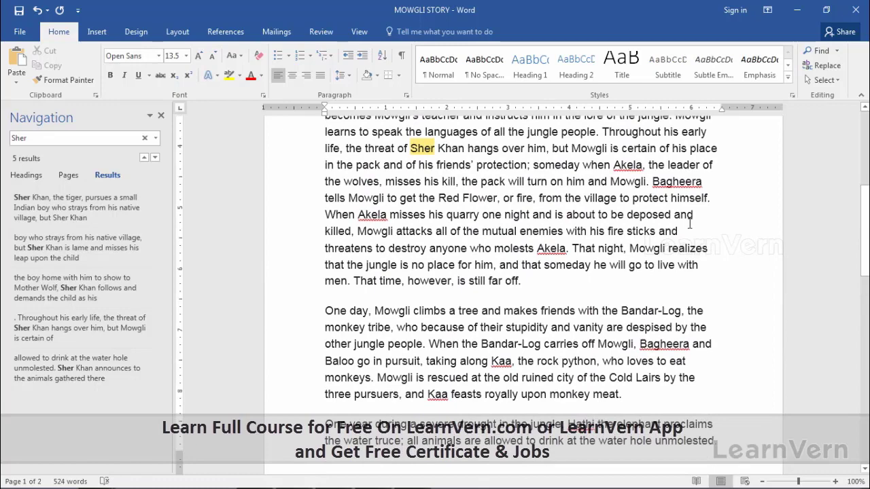
scroll(689, 224, "up", 3)
scroll(561, 214, "up", 3)
scroll(561, 214, "up", 1)
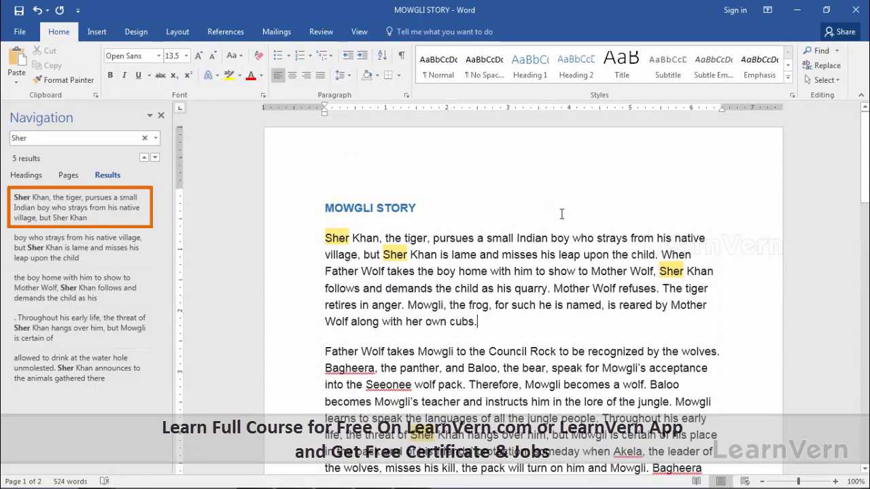
- Visit Sher results 1 through 5, ending at 'Sher Khan announces to the animals', then select the search text
left_click(85, 210)
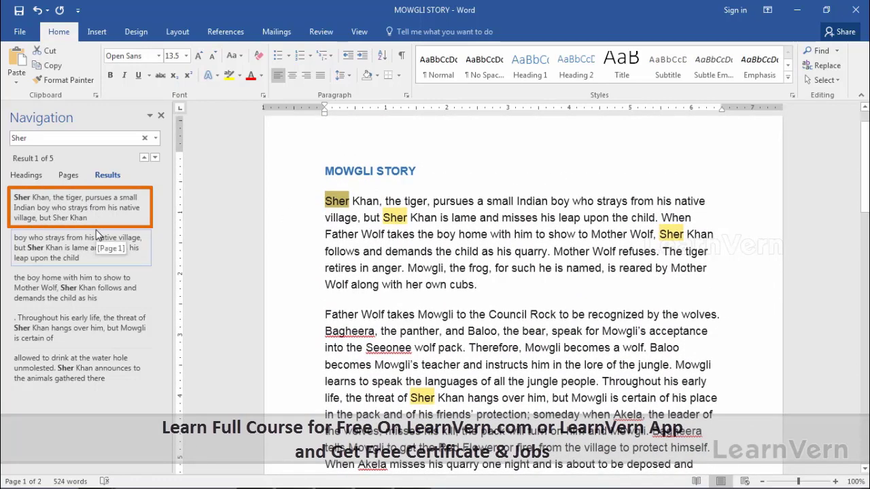
left_click(126, 290)
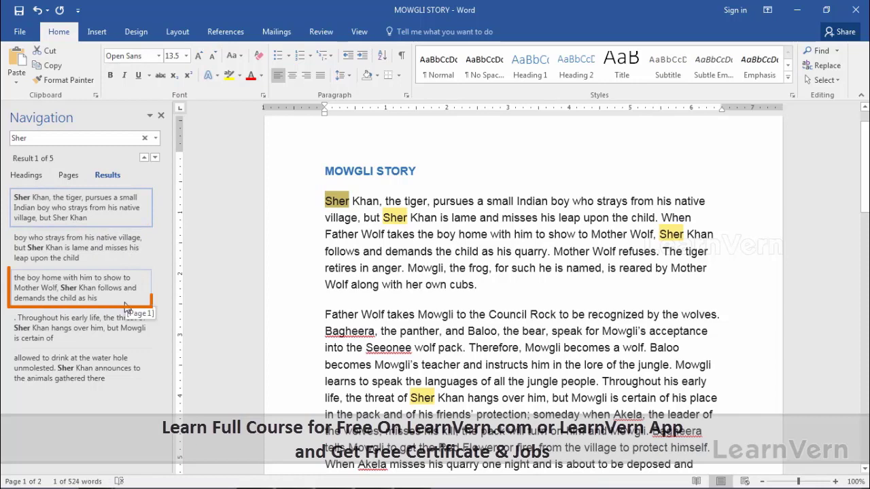
left_click(129, 290)
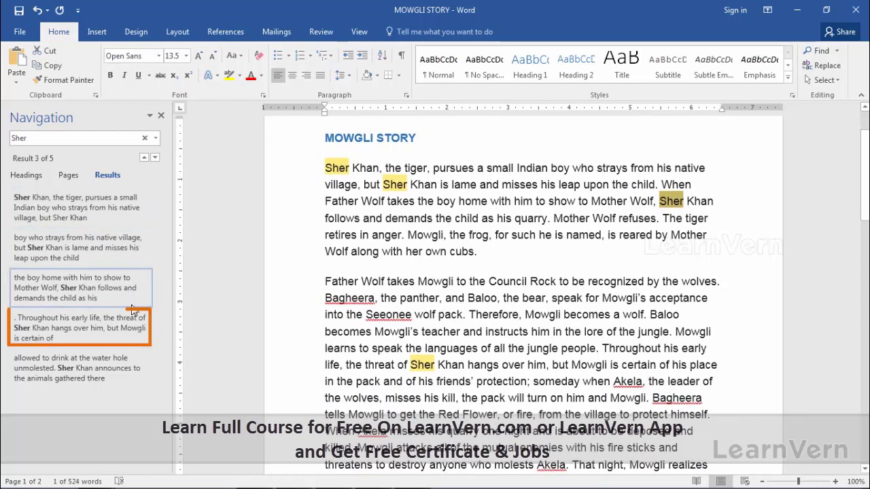
left_click(119, 327)
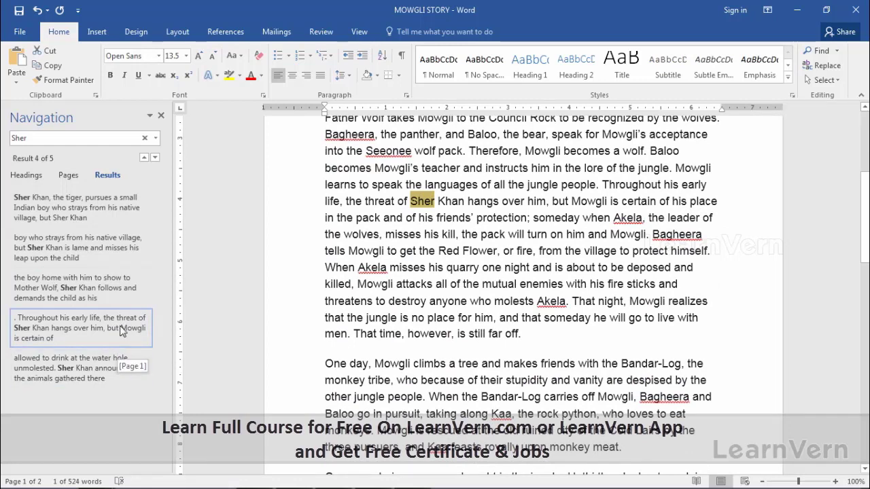
left_click(105, 362)
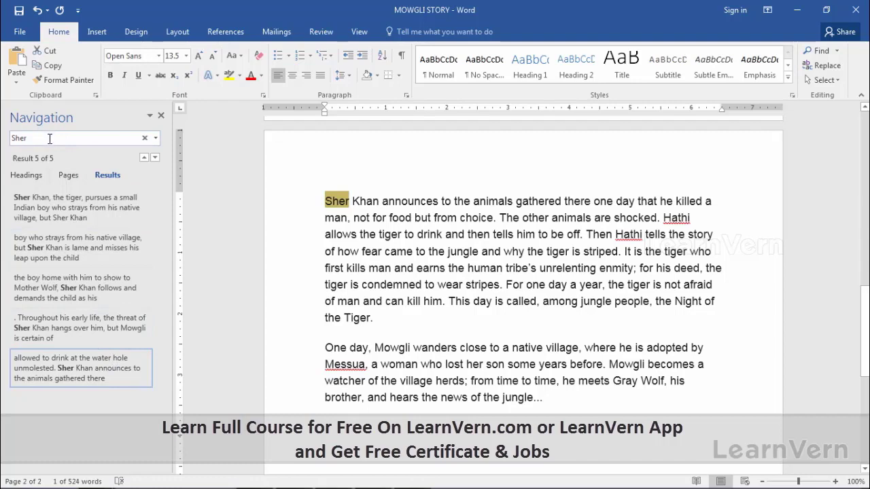
left_click(50, 138)
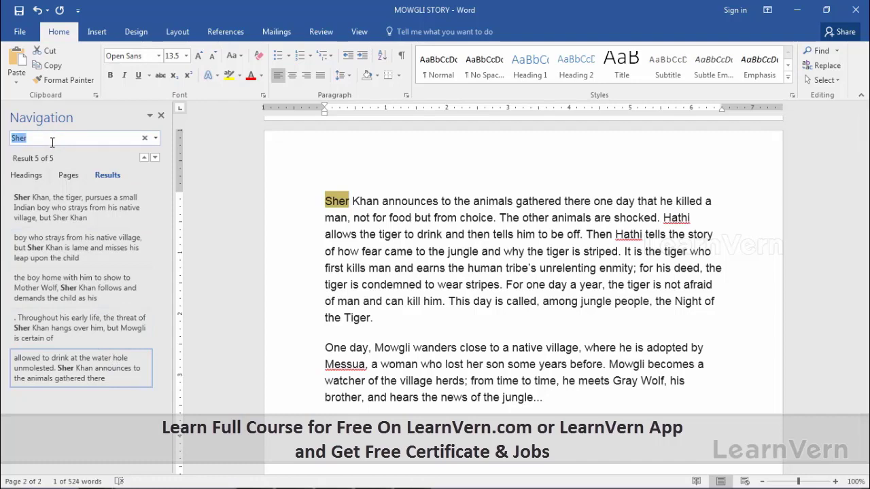
- Search for 'tiger' (8 matches) and jump to results 5 and 6
type("tiger")
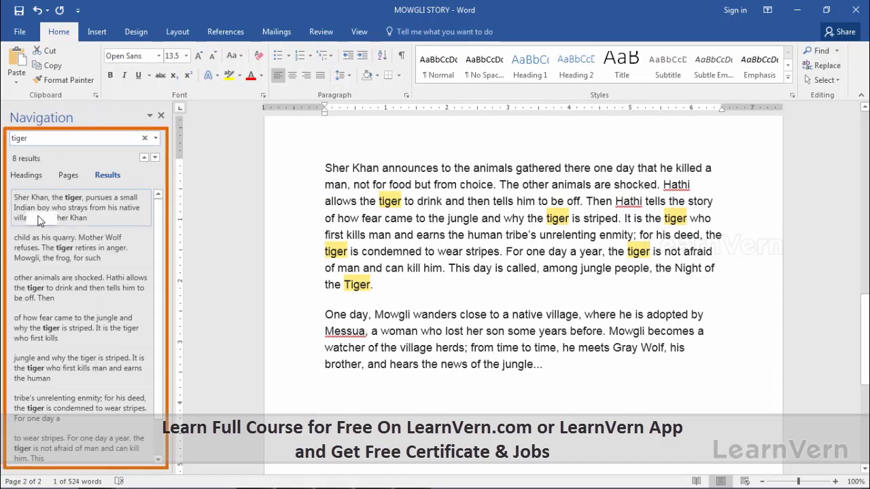
scroll(37, 221, "down", 1)
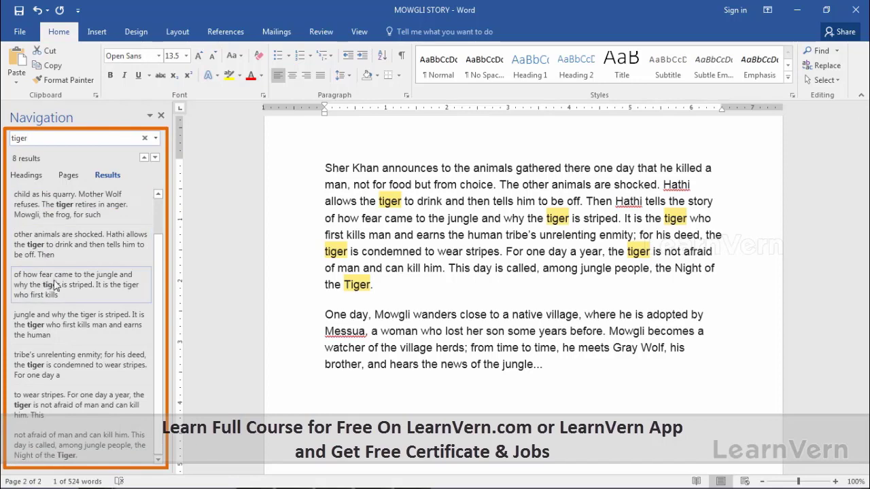
left_click(90, 328)
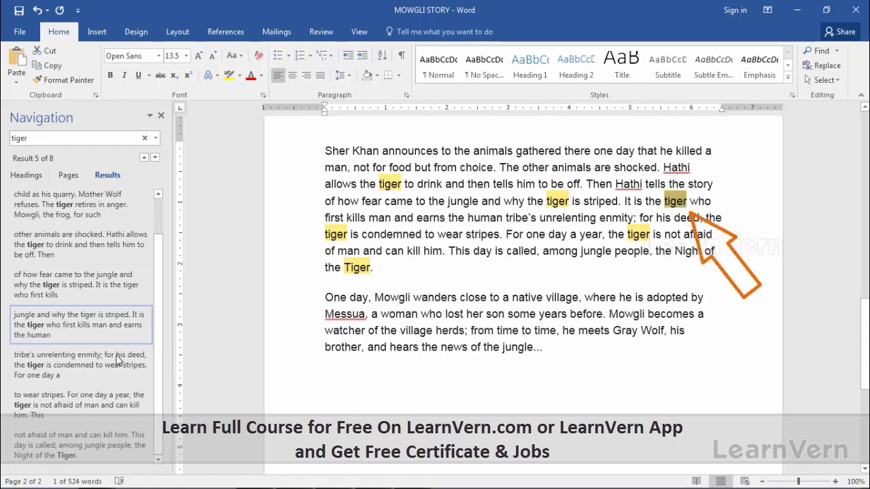
left_click(71, 366)
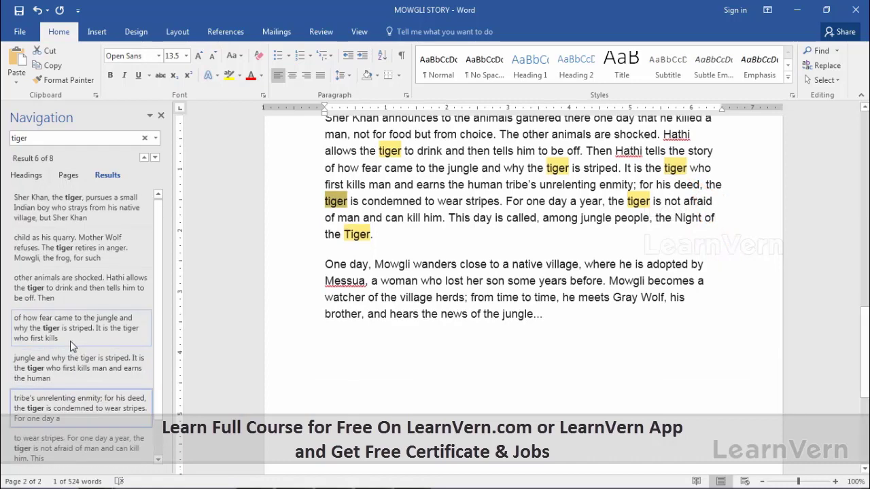
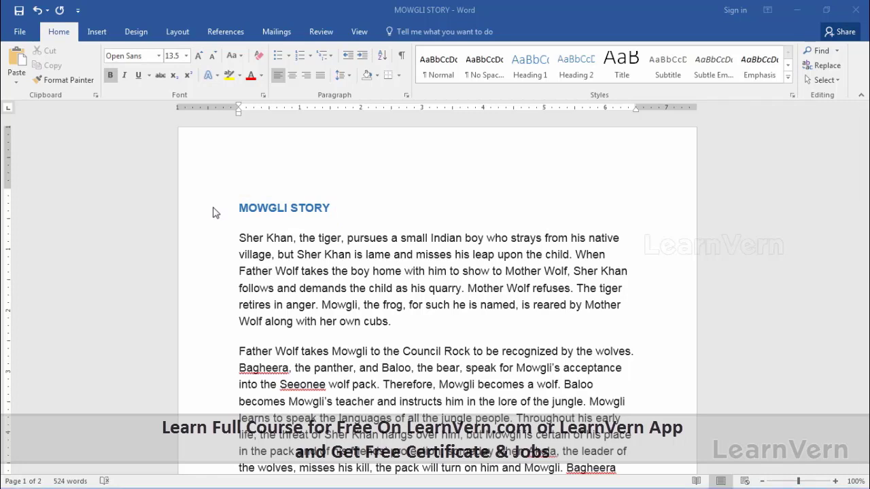
- Delete the MOWGLI STORY heading, then undo the deletion to restore it
left_click(233, 208)
left_click(218, 215)
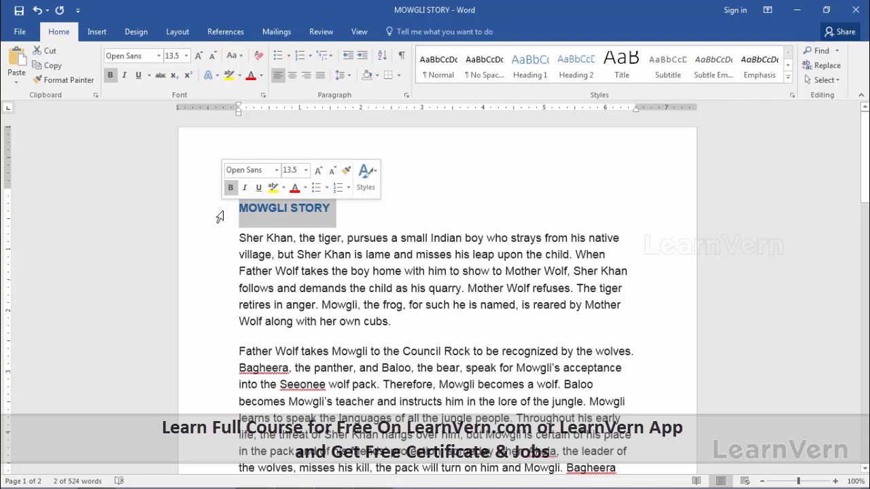
key("BackSpace")
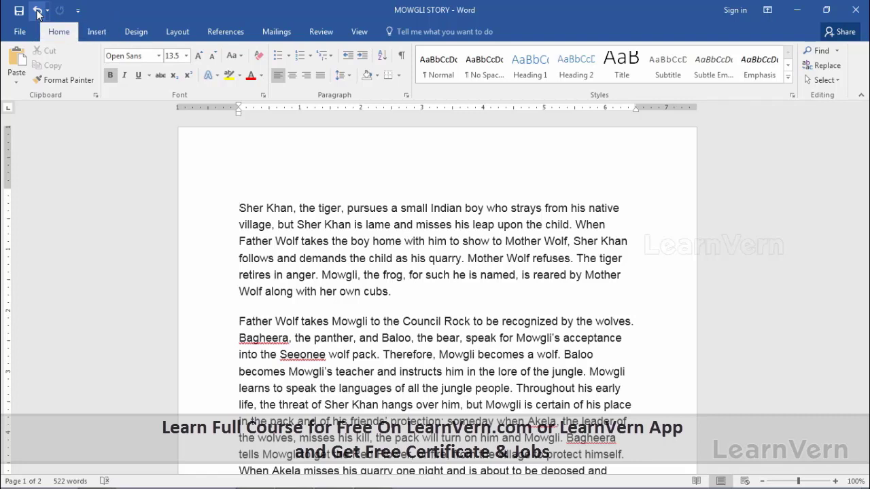
left_click(37, 10)
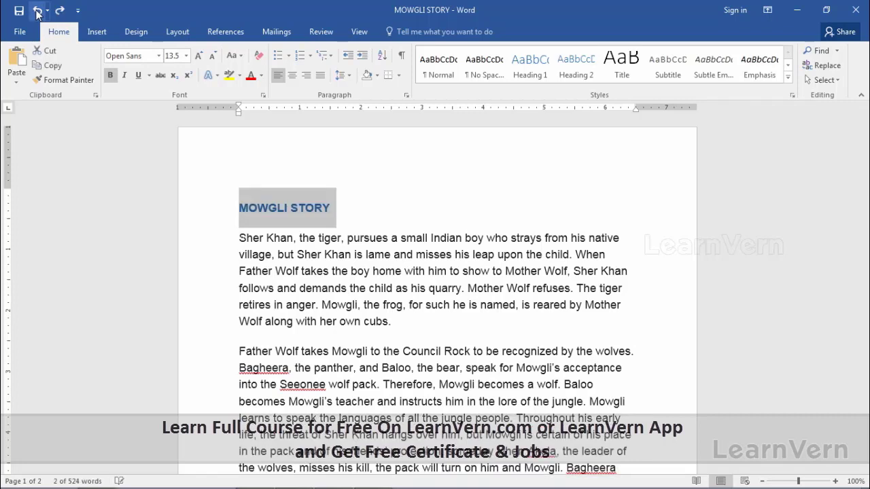
left_click(356, 214)
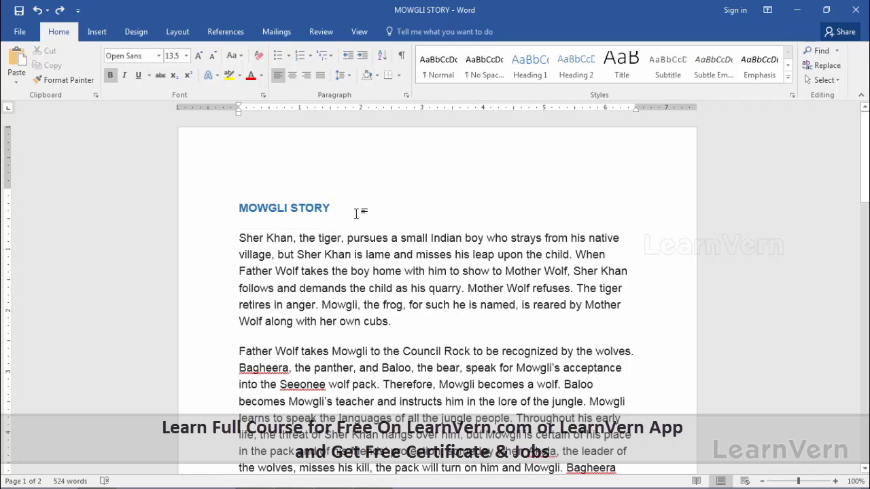
- Add THE before the heading and colour the word MOWGLI green
left_click(240, 208)
type("T")
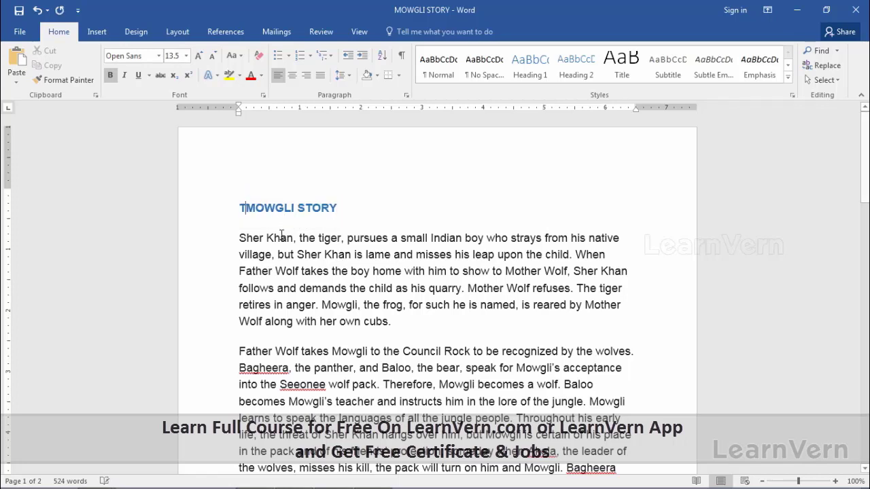
type("HE")
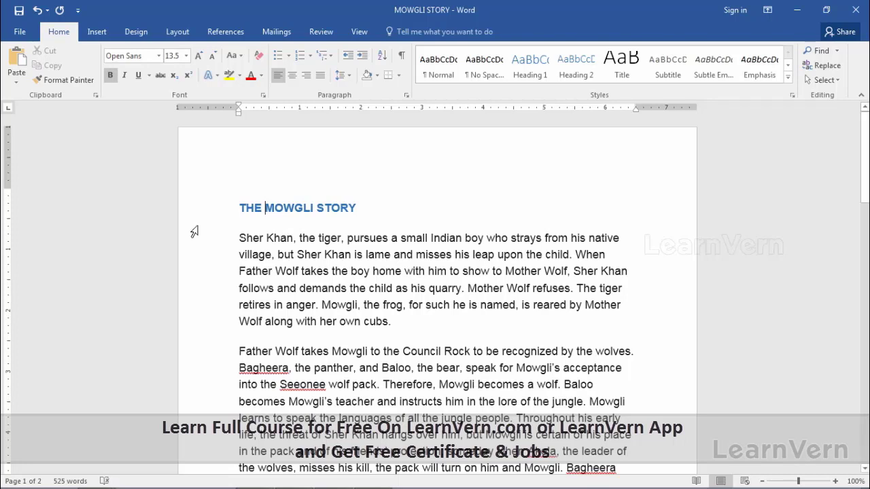
double_click(291, 208)
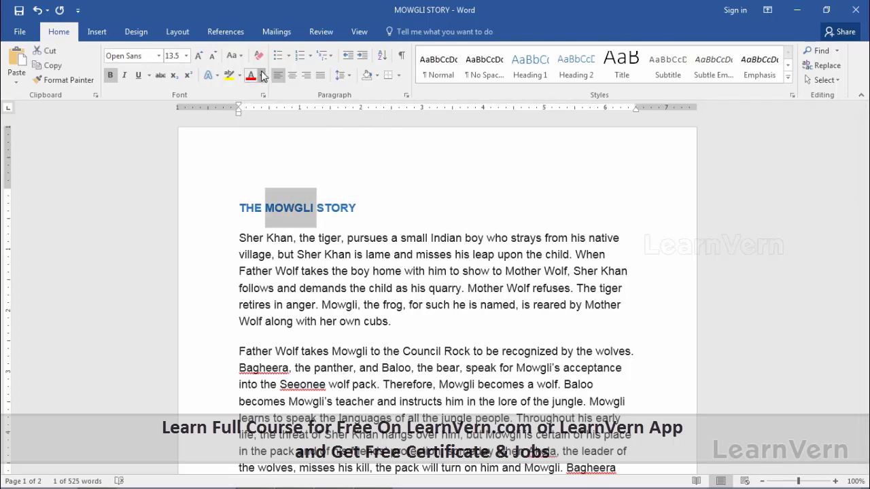
left_click(261, 76)
left_click(347, 157)
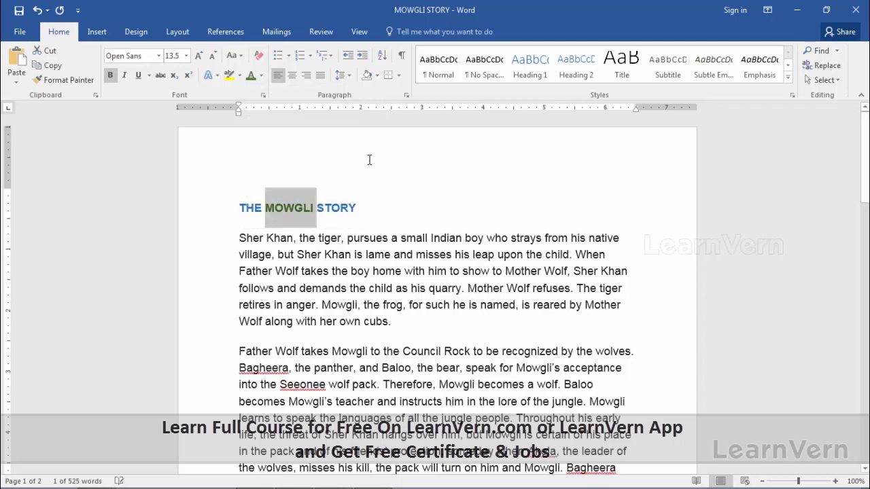
left_click(369, 167)
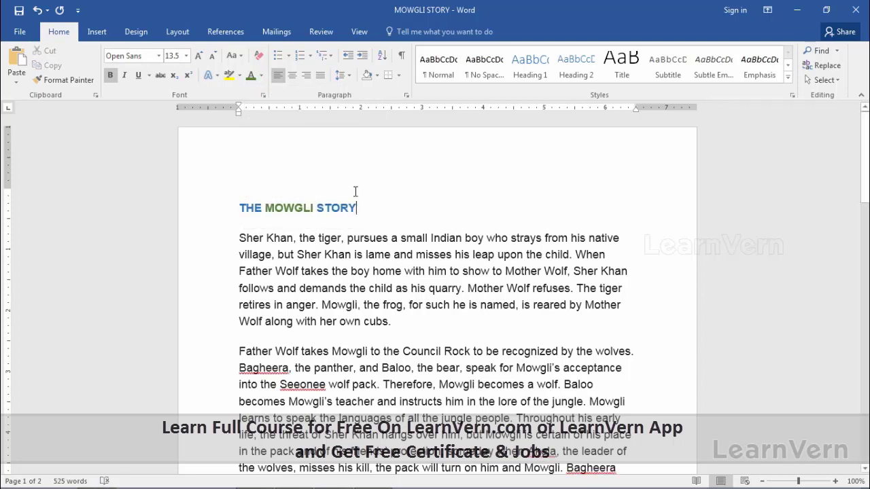
- Underline the whole THE MOWGLI STORY heading
left_click_drag(241, 208, 358, 214)
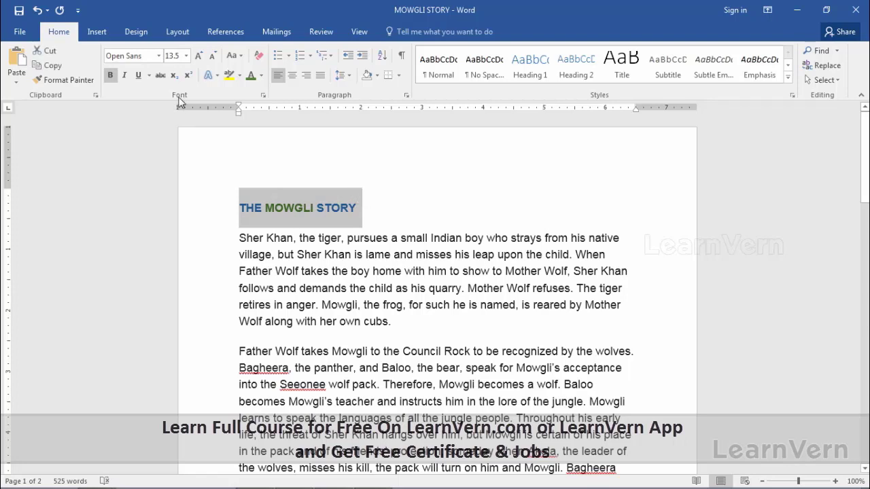
left_click(138, 75)
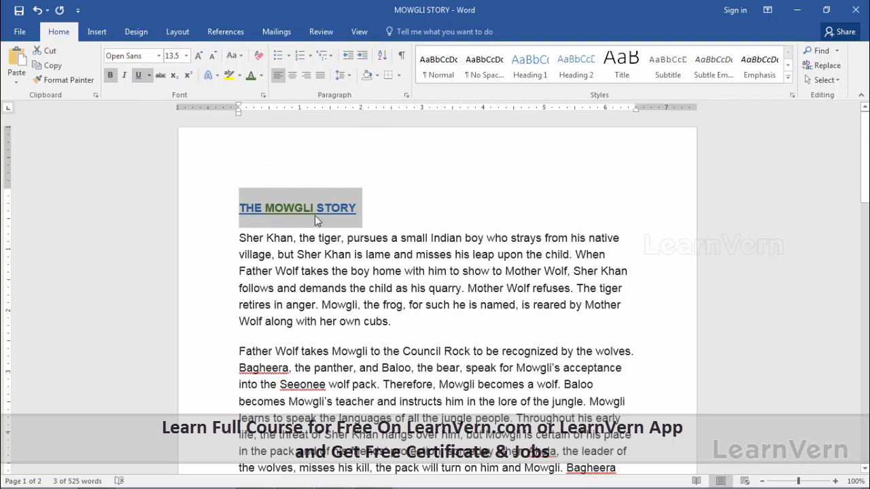
left_click(441, 212)
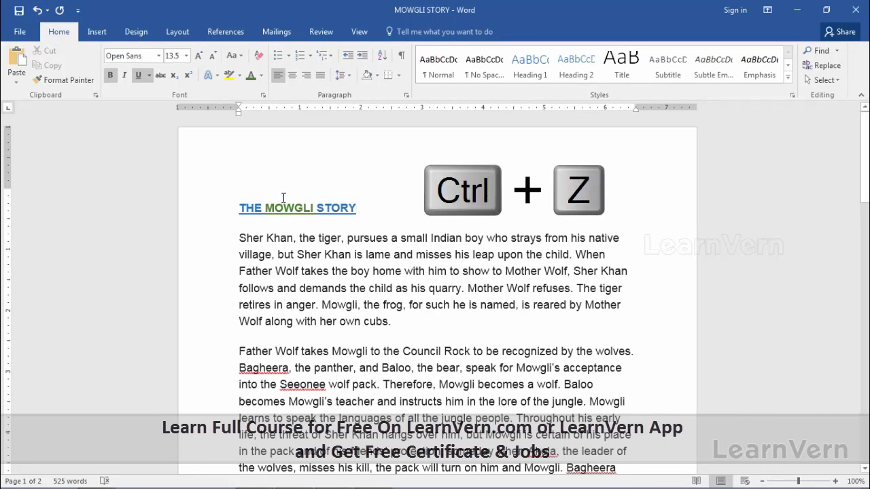
- Undo the underline, the green colour on MOWGLI, and the added THE with Ctrl+Z
key("ctrl+z")
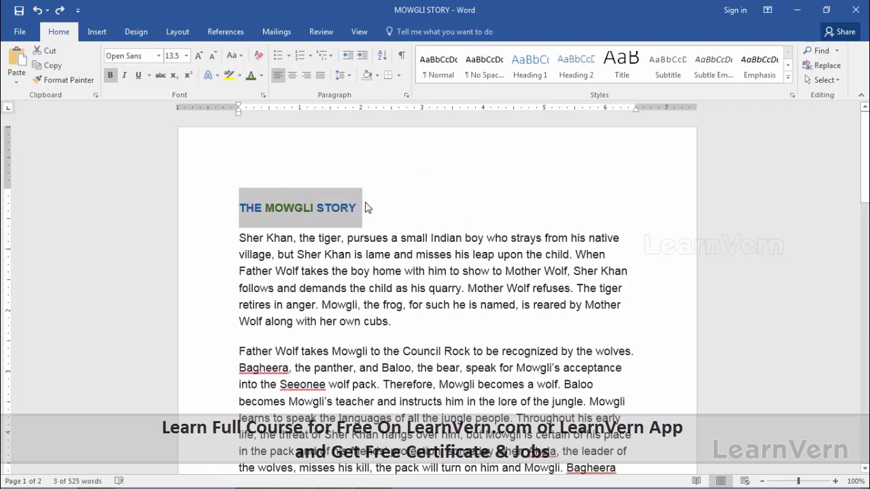
key("ctrl+z")
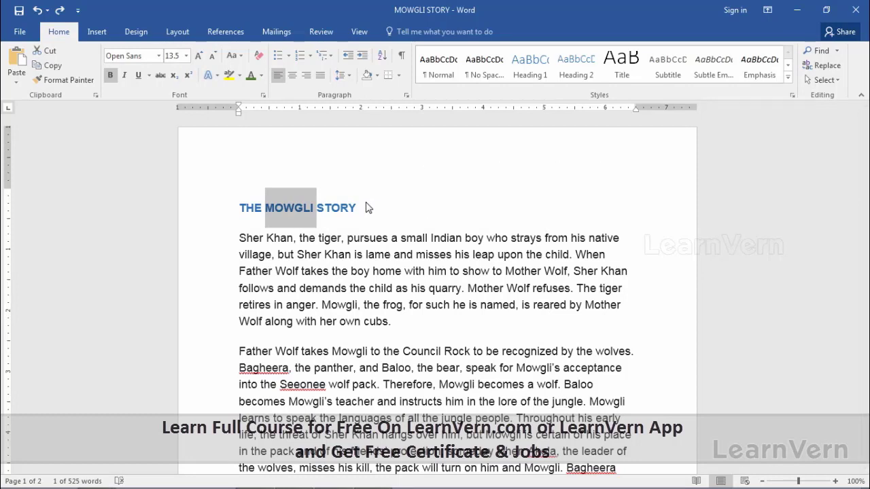
key("ctrl+z")
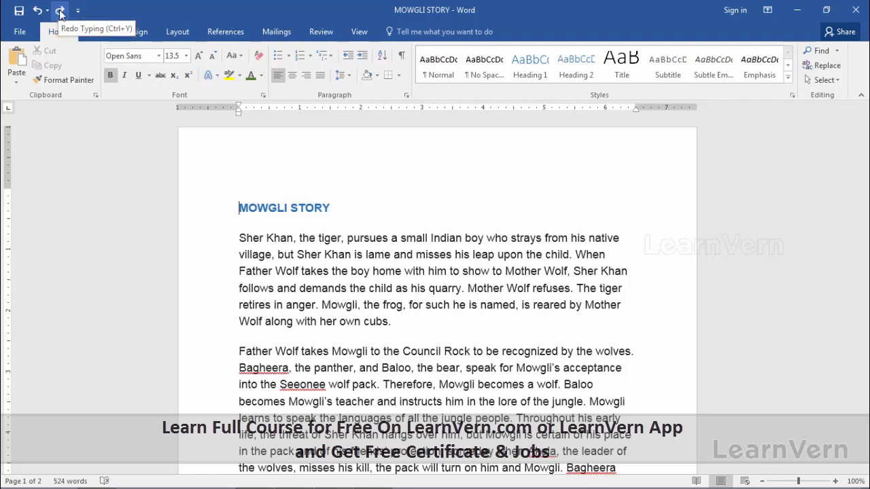
- Redo adding THE, the green MOWGLI colour and the heading underline
left_click(60, 12)
left_click(60, 11)
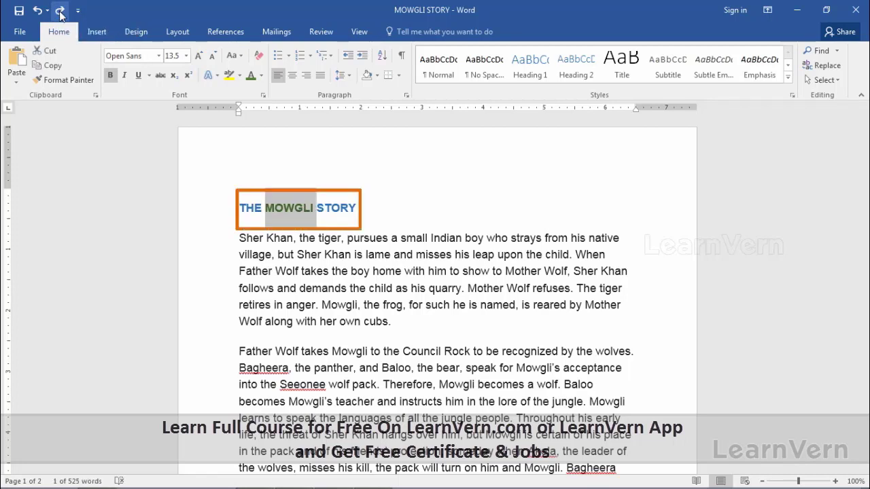
left_click(60, 12)
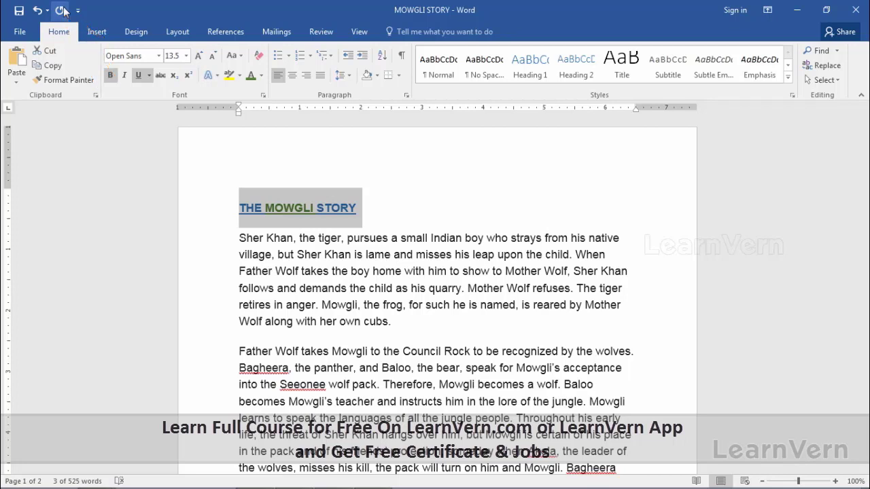
- Toggle the heading's underline off and back on, then show the Undo history list
left_click(60, 11)
left_click(60, 11)
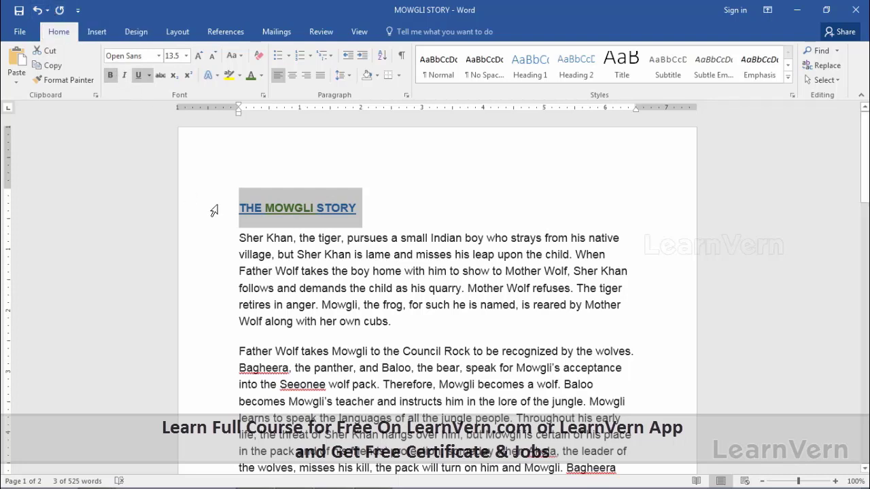
left_click(47, 11)
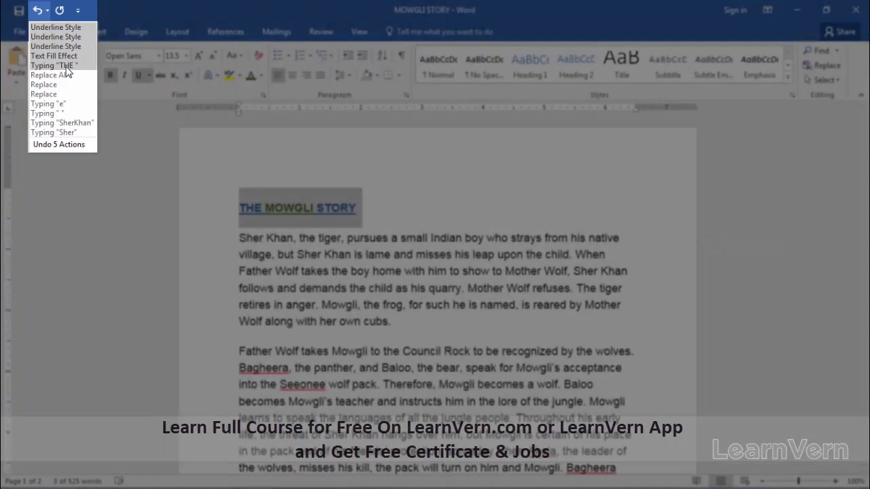
- Undo the last five actions from the Undo list, then reopen and dismiss the list
left_click(67, 72)
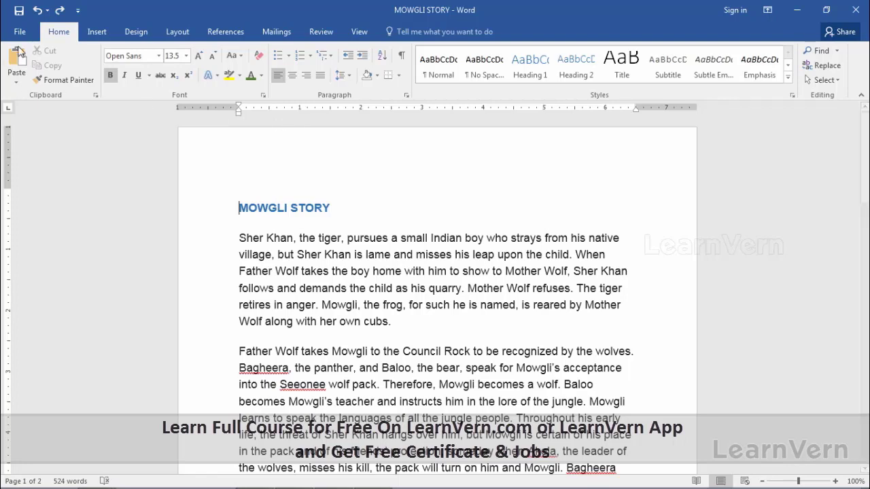
left_click(48, 13)
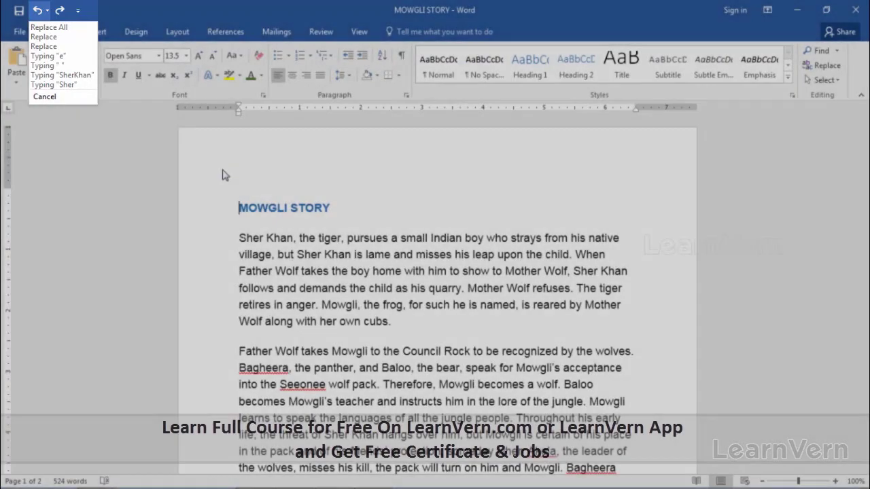
left_click(219, 175)
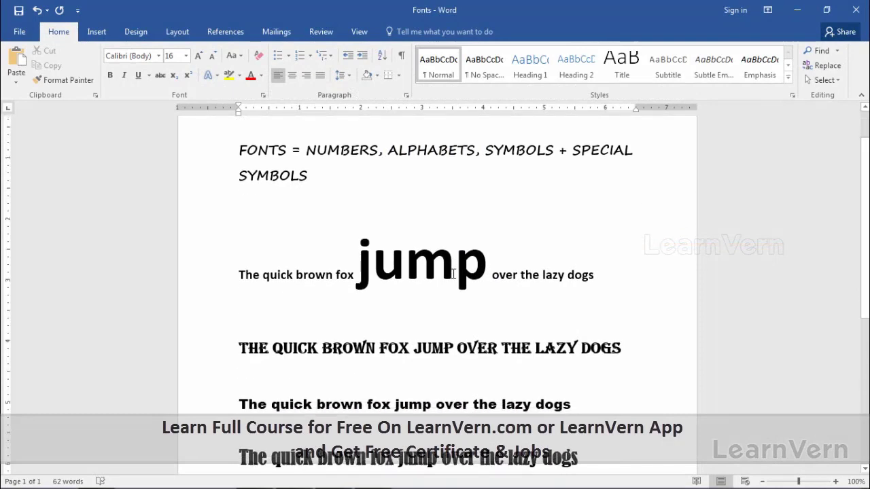
scroll(453, 274, "down", 4)
scroll(453, 274, "down", 3)
scroll(454, 277, "down", 2)
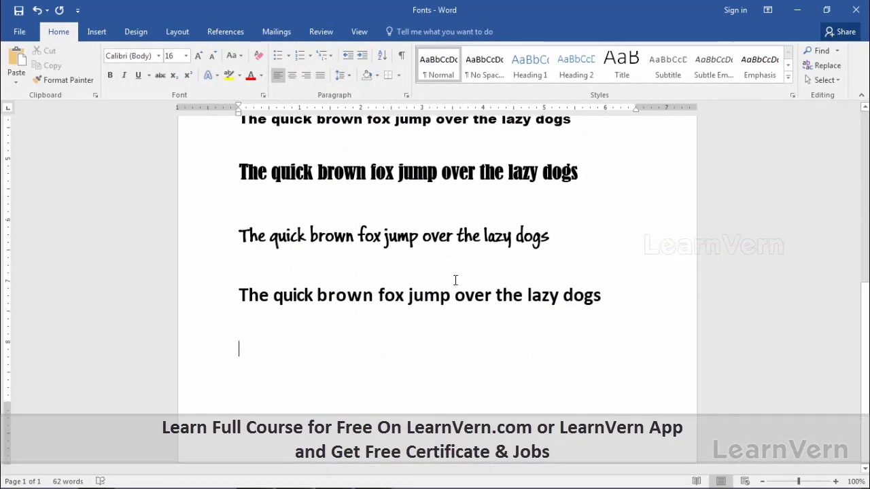
scroll(456, 282, "up", 1)
scroll(456, 287, "up", 3)
scroll(452, 296, "up", 6)
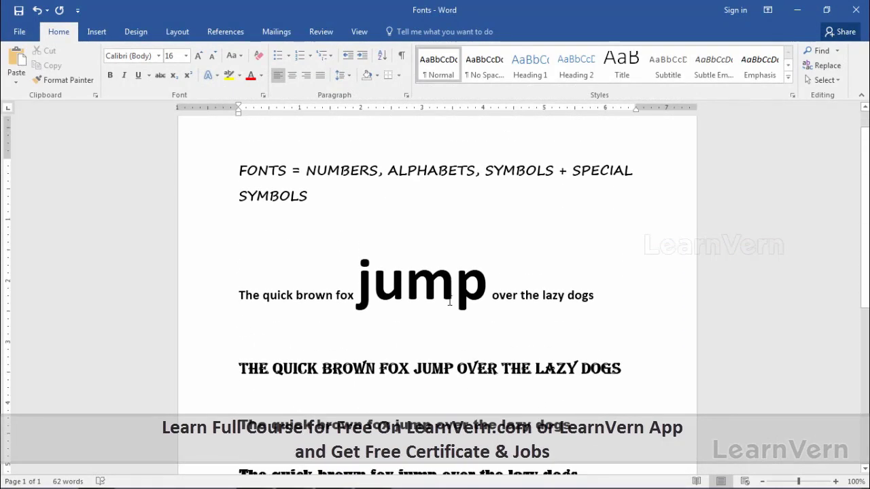
scroll(449, 301, "up", 1)
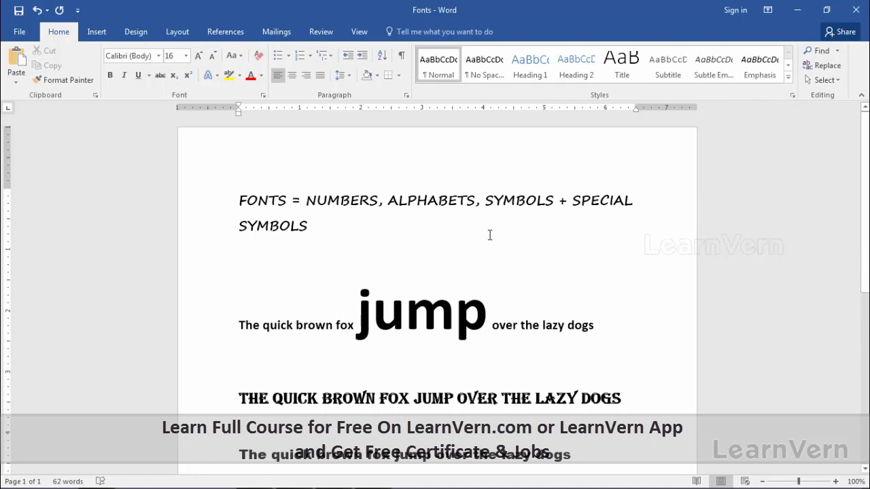
left_click(490, 235)
scroll(621, 297, "down", 2)
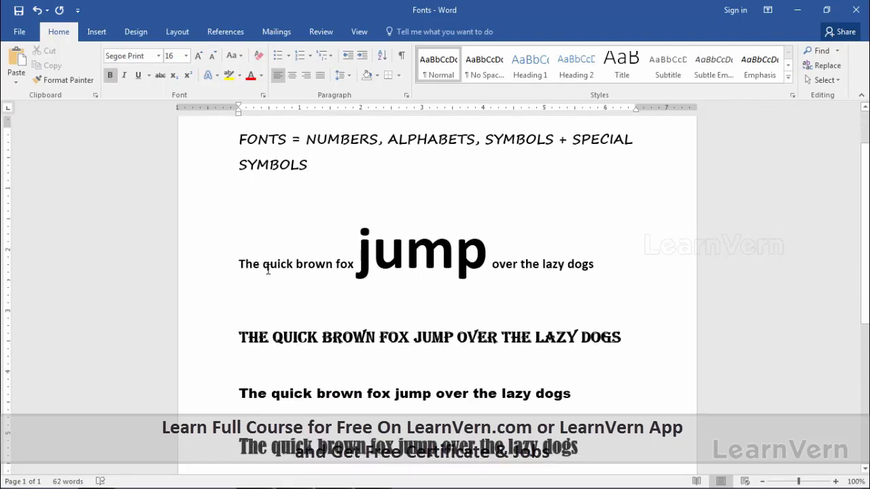
left_click(246, 264)
scroll(280, 248, "down", 3)
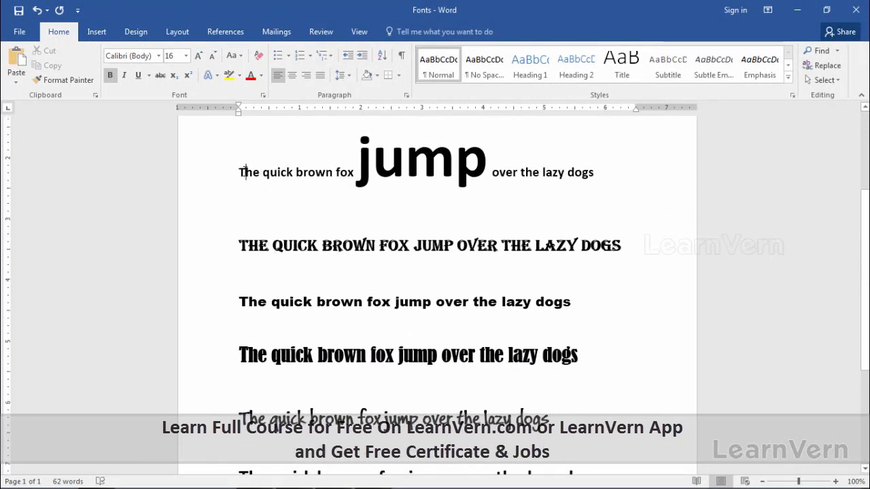
left_click(216, 173)
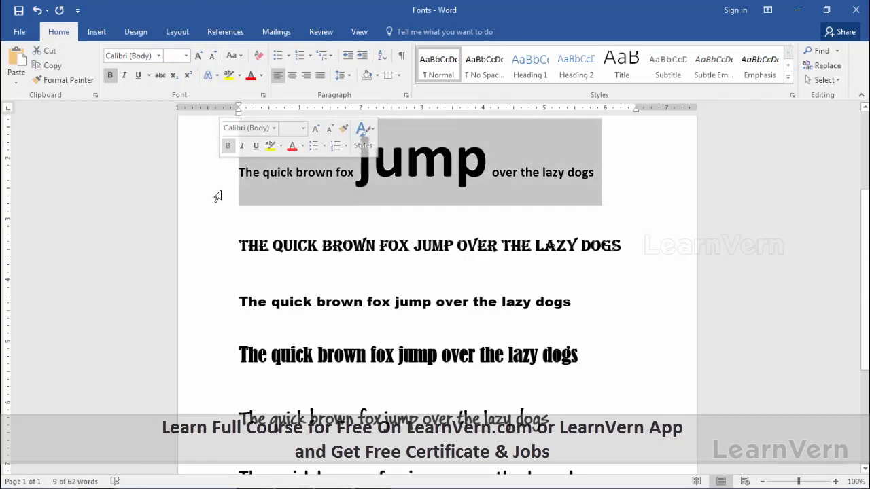
left_click(209, 254)
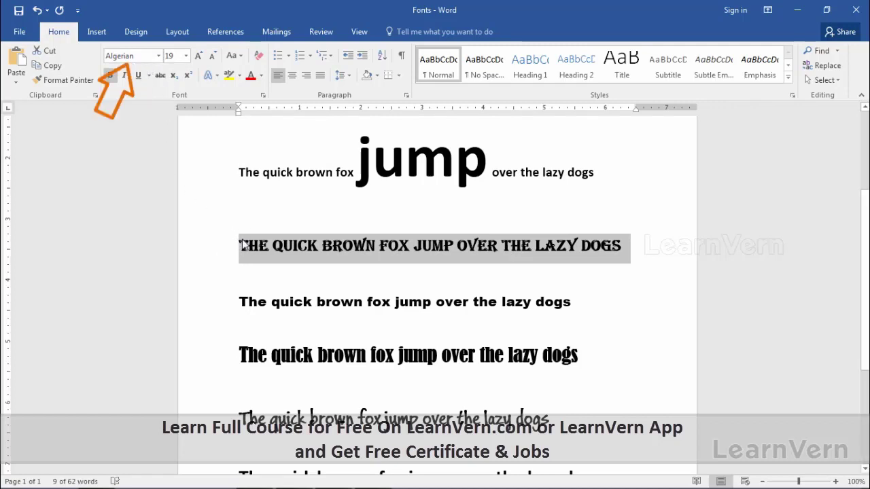
left_click(224, 310)
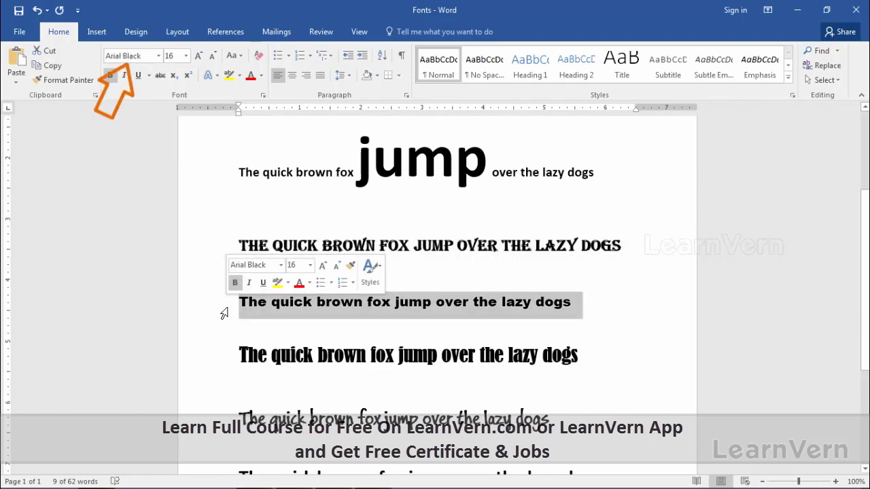
left_click(223, 363)
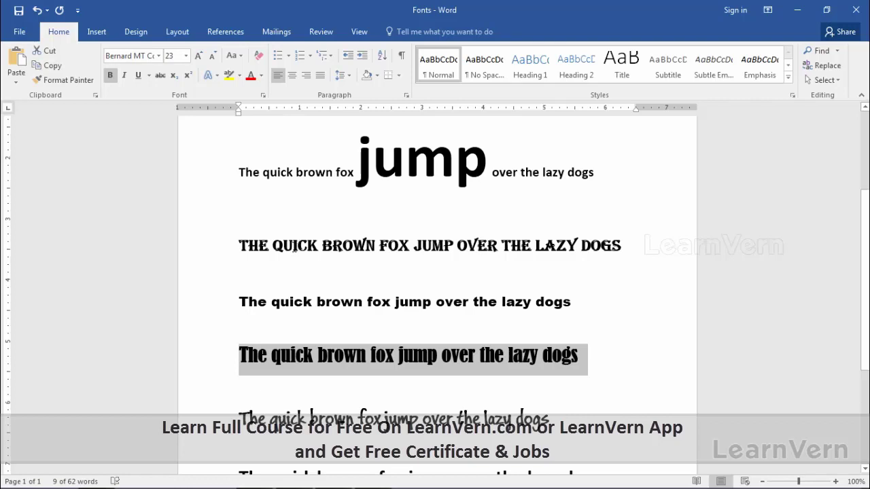
left_click(292, 242)
triple_click(292, 243)
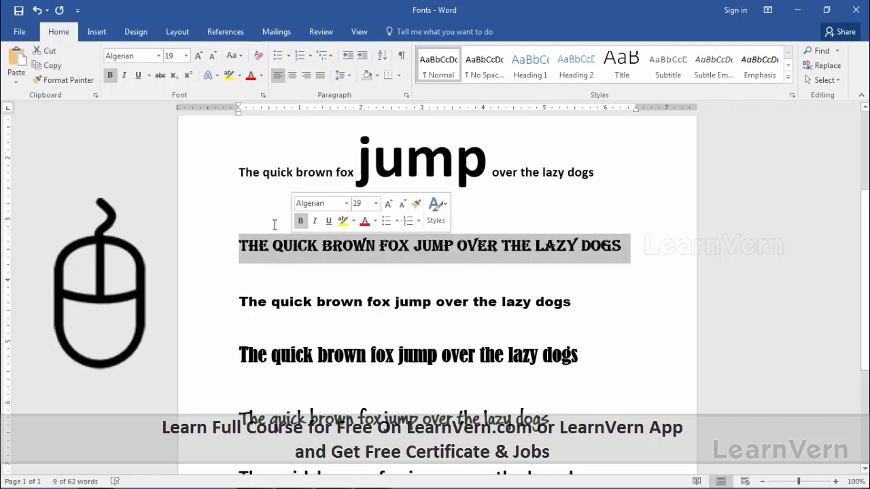
left_click(214, 246)
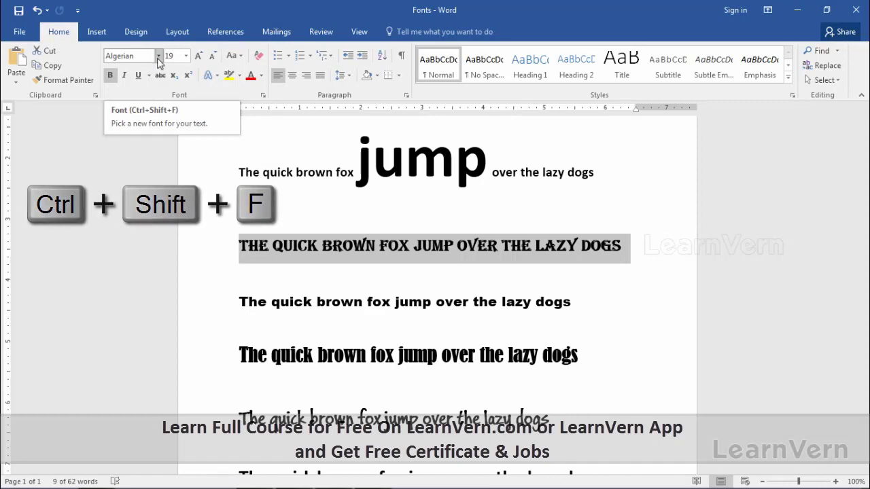
- Set the selected Algerian sample line to the Arial Black font
left_click(158, 57)
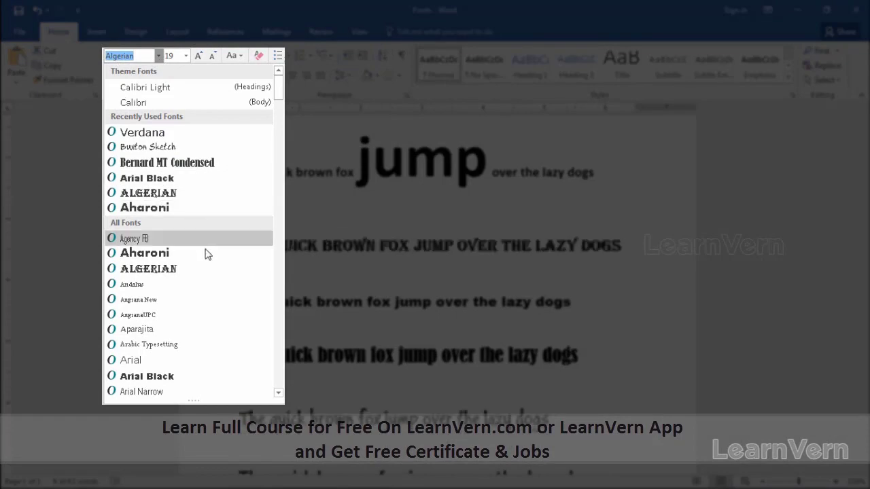
mouse_move(280, 96)
left_mouse_down()
mouse_move(265, 219)
mouse_move(278, 283)
mouse_move(276, 353)
mouse_move(278, 85)
left_mouse_up()
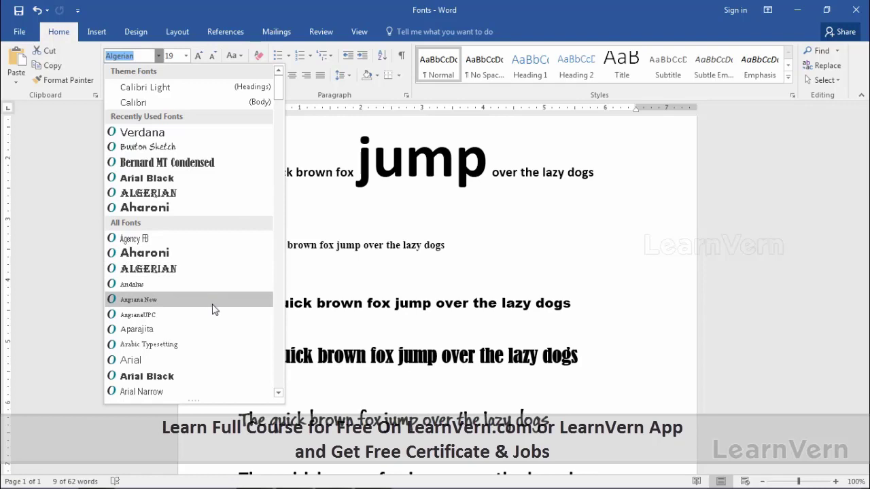
left_click(203, 378)
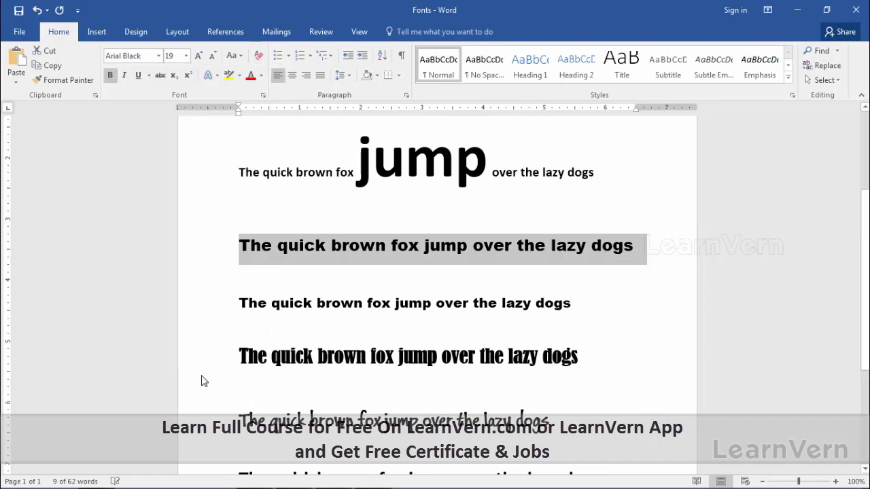
- Enlarge the Arial Black sentence from 19 to 20 pt and reselect it
left_click(185, 57)
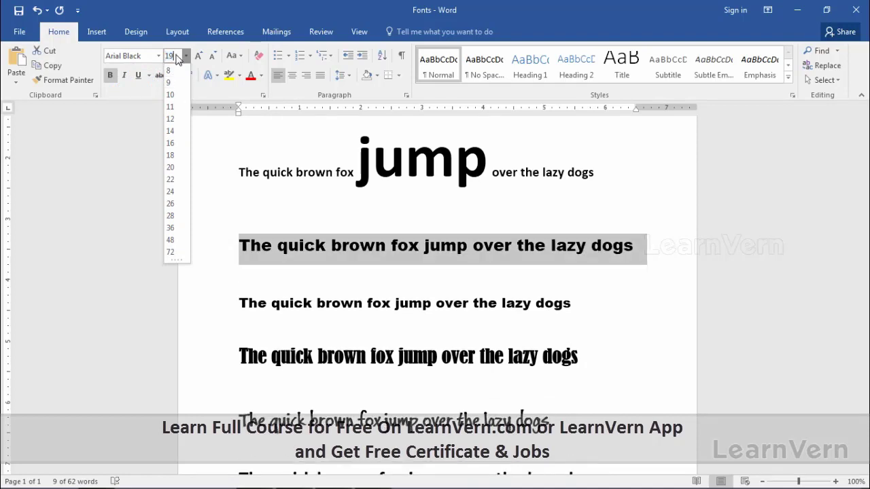
left_click(171, 55)
left_click(170, 167)
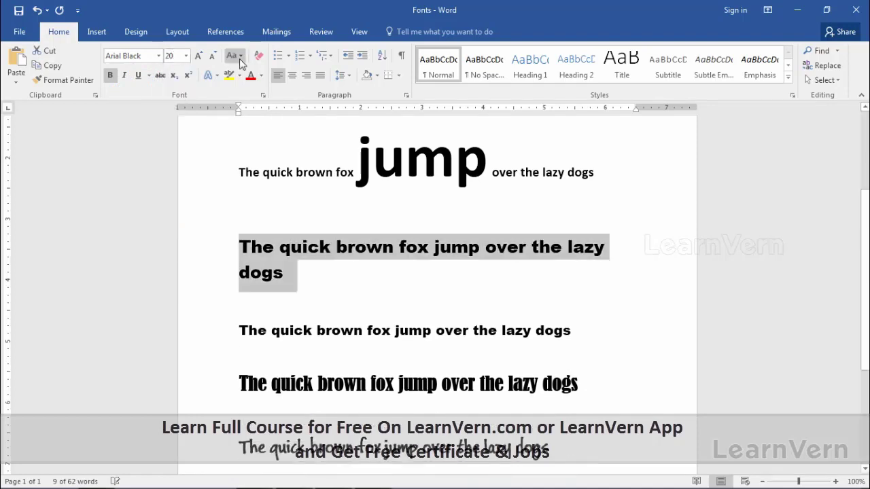
left_click(341, 284)
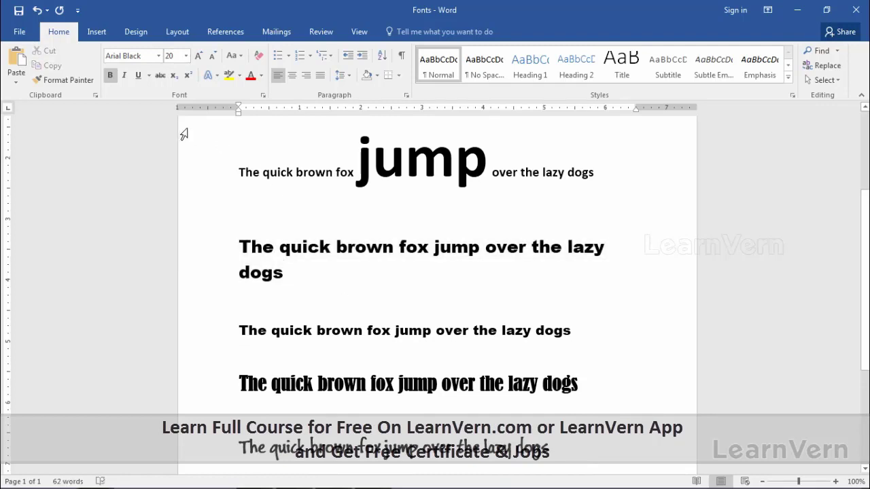
left_click_drag(293, 274, 233, 248)
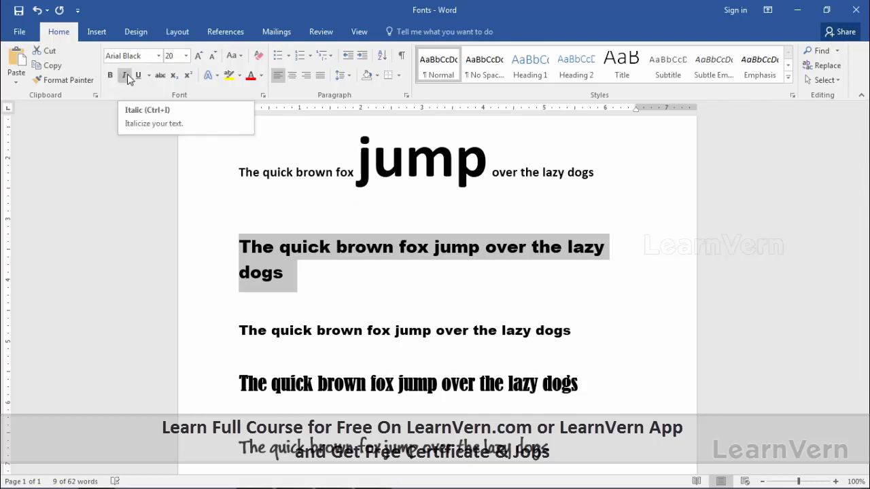
- Select the word quick in the first sample sentence and underline it
left_click(292, 218)
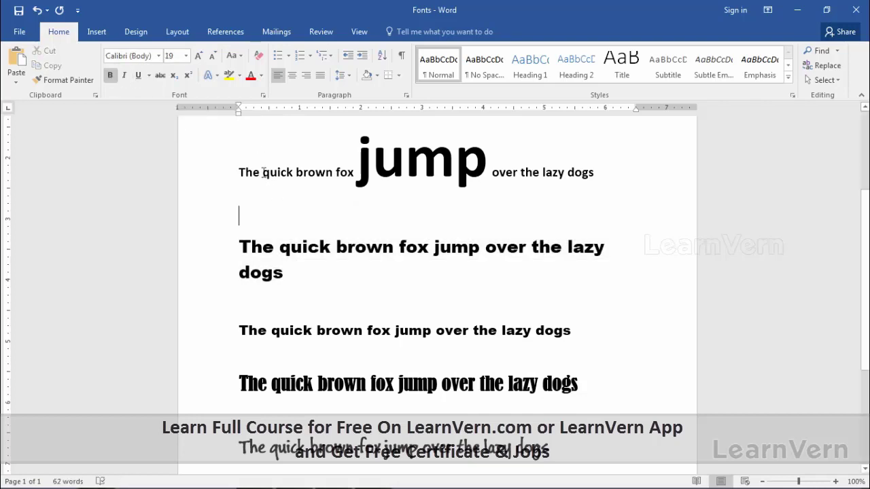
double_click(270, 172)
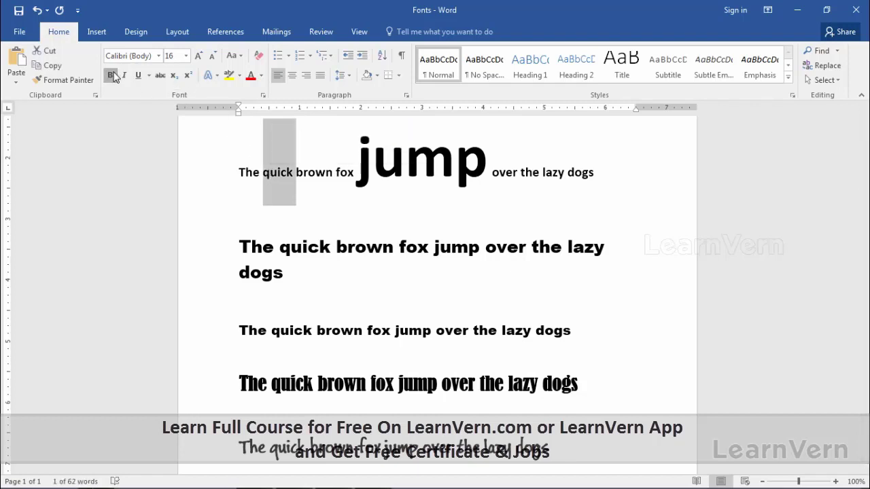
left_click(315, 192)
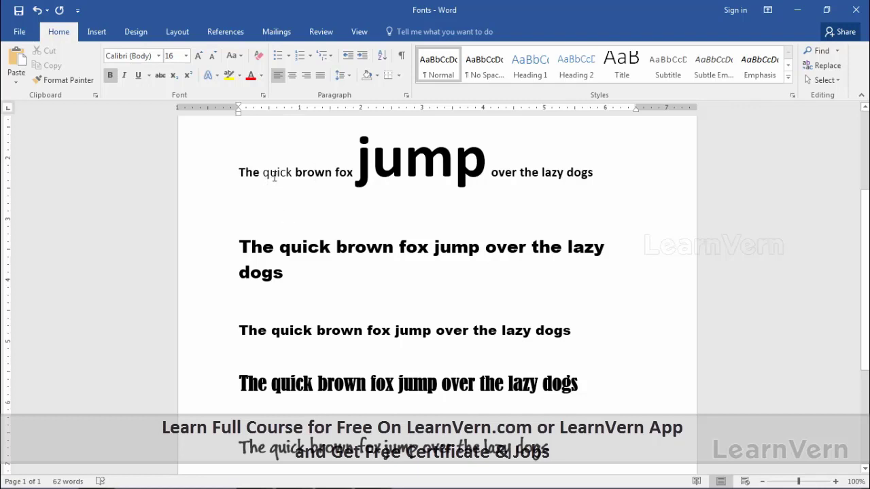
double_click(276, 172)
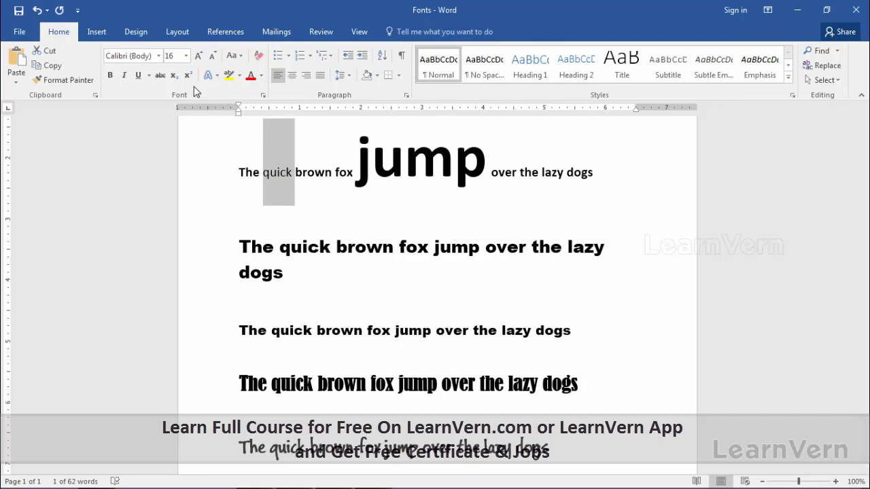
left_click(138, 76)
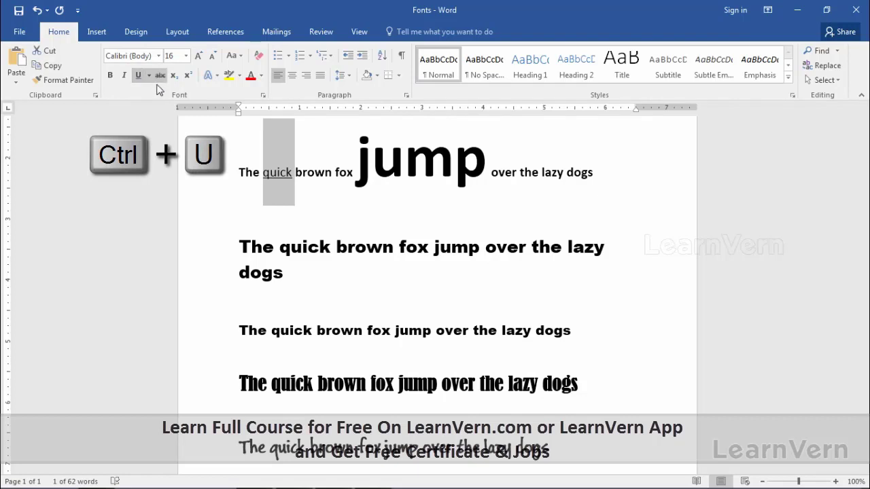
left_click(355, 176)
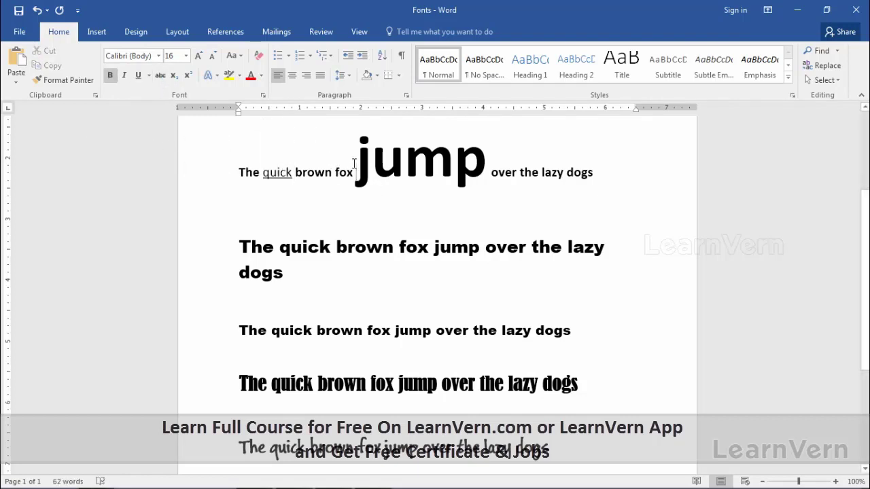
left_click_drag(356, 163, 474, 163)
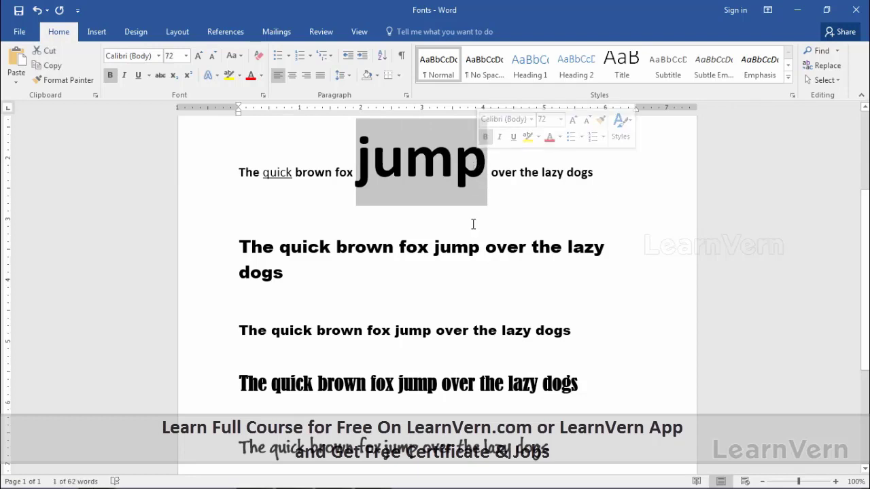
key("Down")
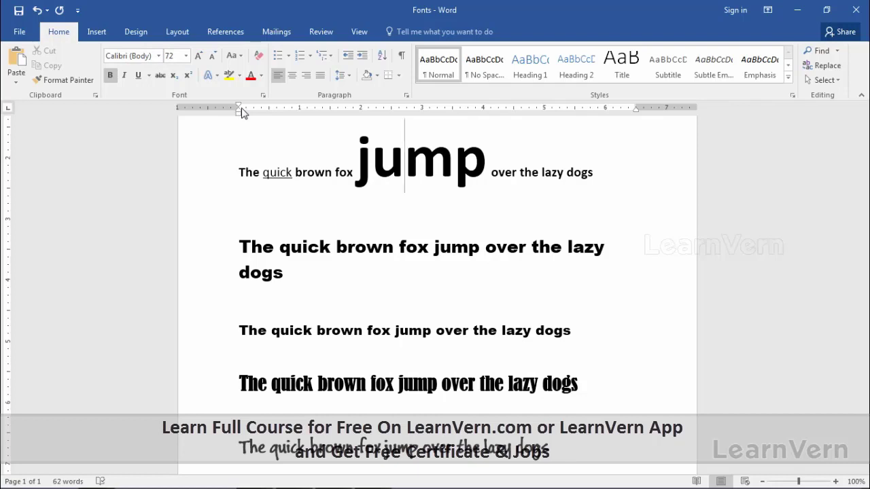
- Scroll to the last Calibri sample sentence and select its word brown
scroll(430, 206, "down", 2)
scroll(422, 224, "down", 3)
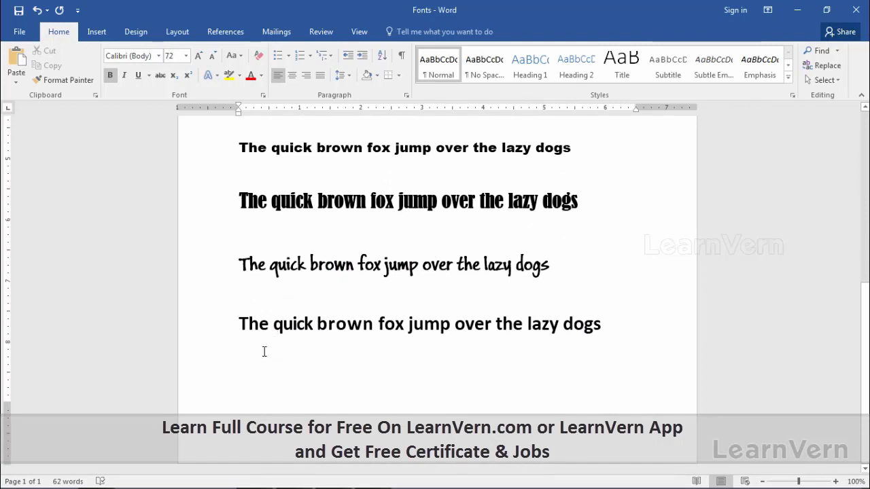
left_click(258, 324)
left_click_drag(235, 322, 377, 324)
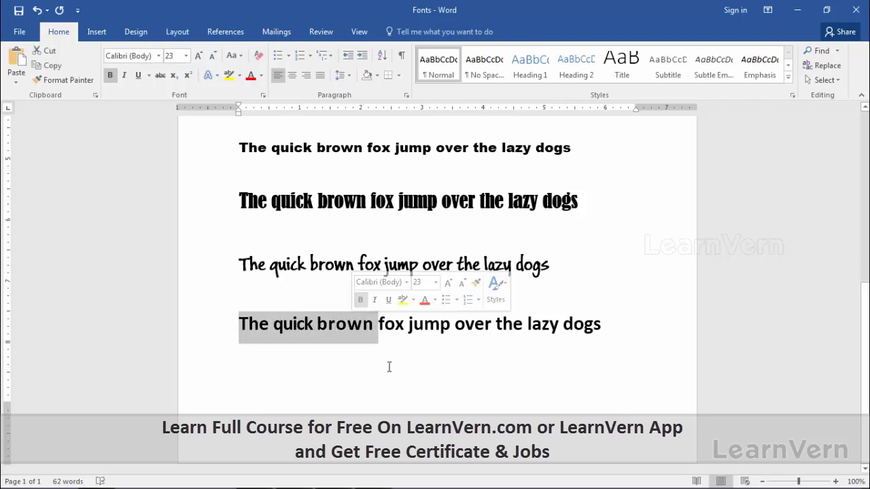
left_click(448, 375)
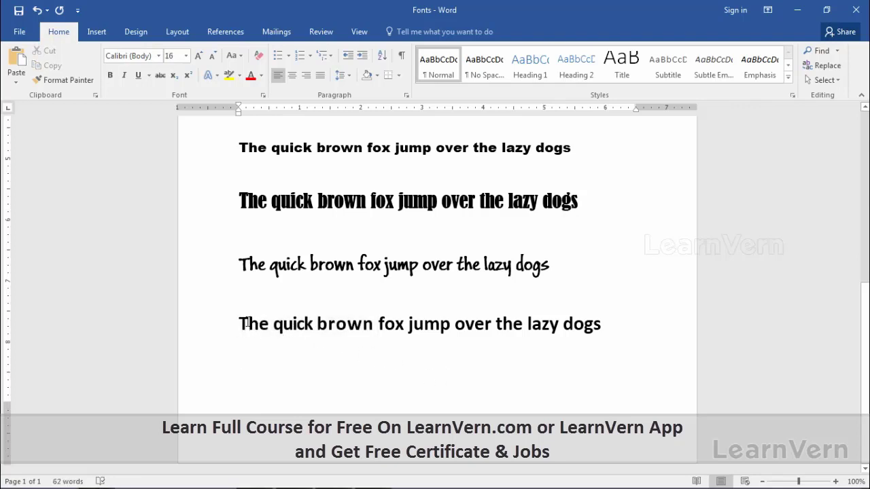
left_click(249, 323)
left_click(259, 324)
double_click(296, 323)
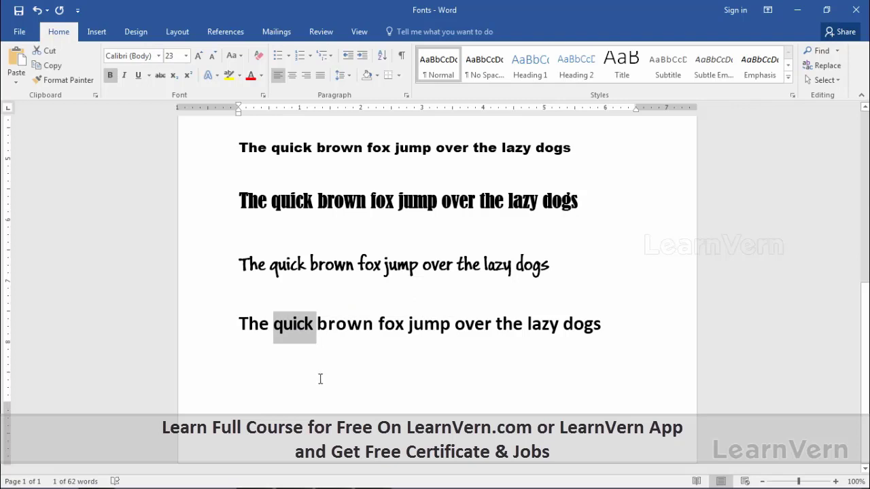
double_click(343, 326)
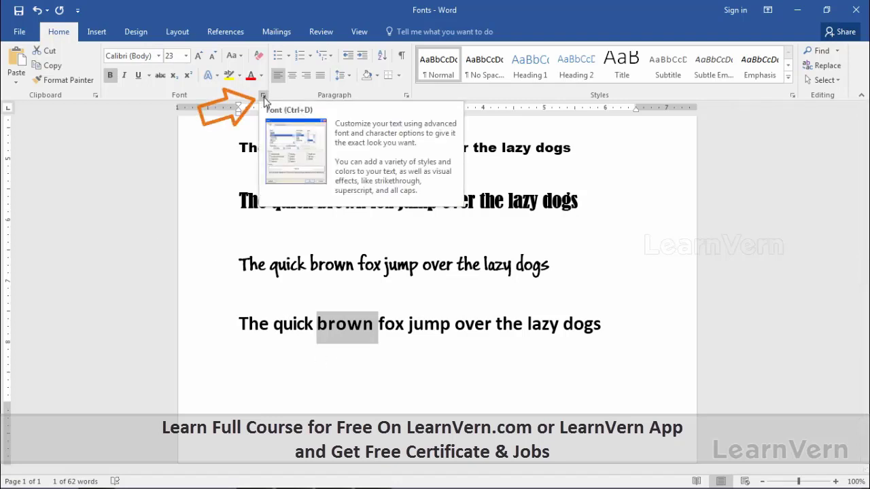
- In the Font dialog's Advanced page, set character spacing for brown to Normal
left_click(264, 97)
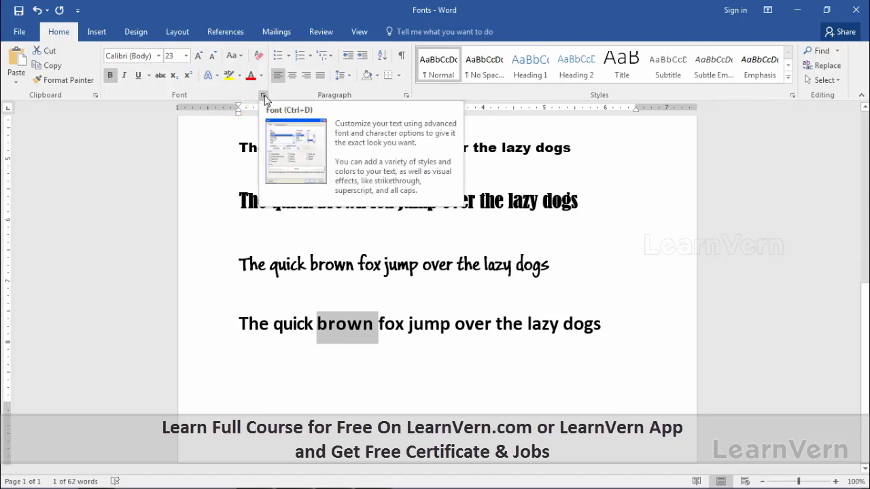
left_click(264, 97)
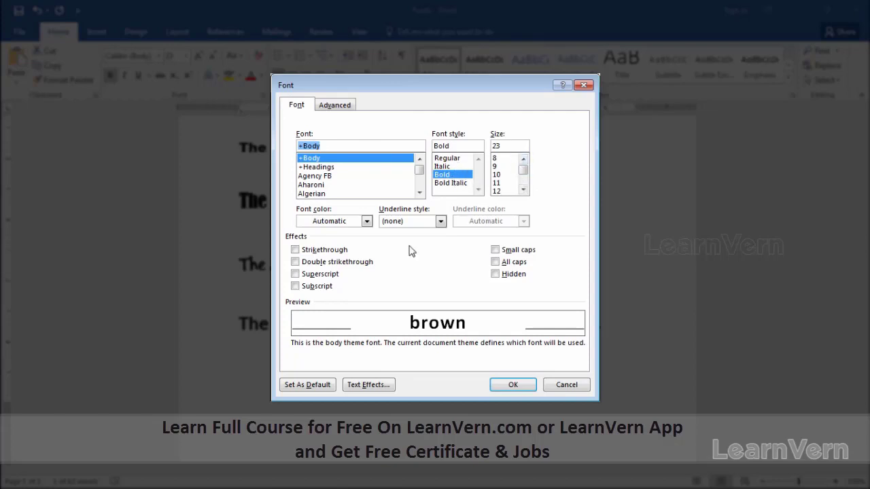
left_click(345, 111)
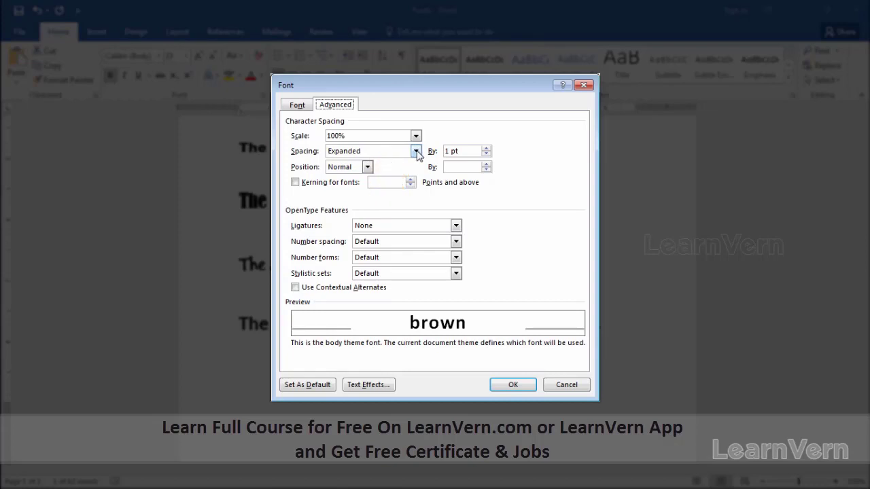
left_click(419, 152)
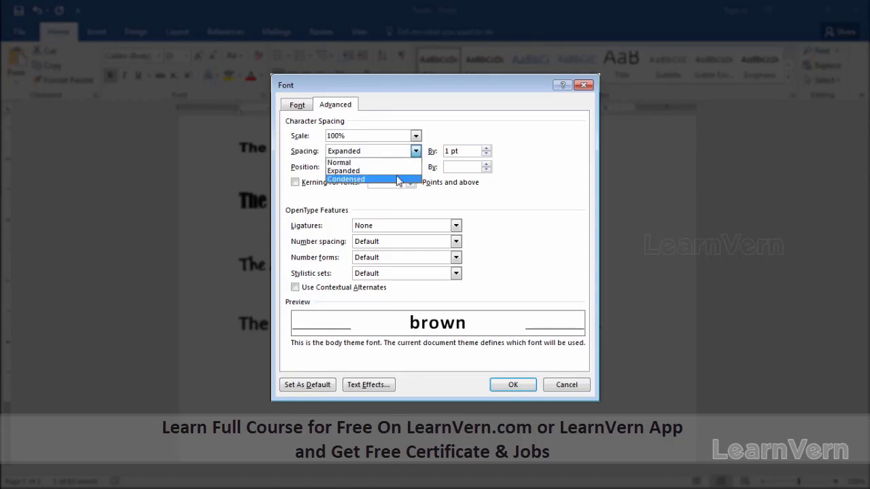
left_click(398, 163)
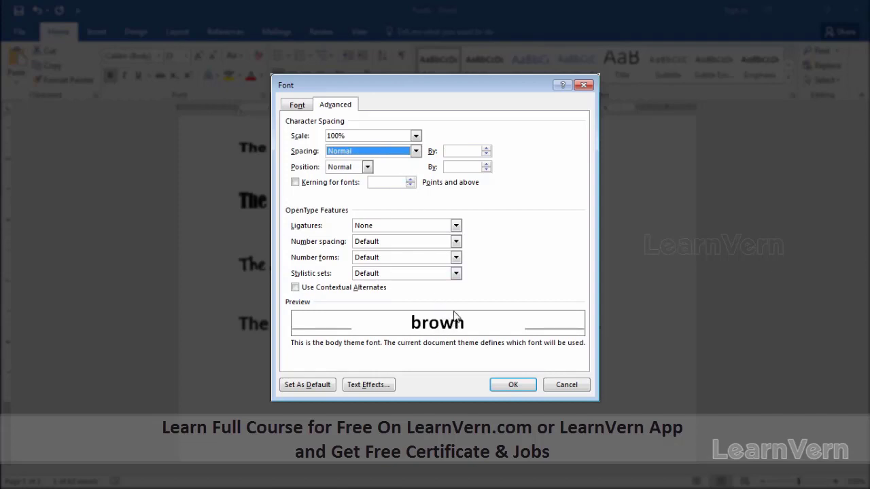
- Try Condensed and Expanded 1 pt spacing on brown, then return it to Normal
left_click(415, 151)
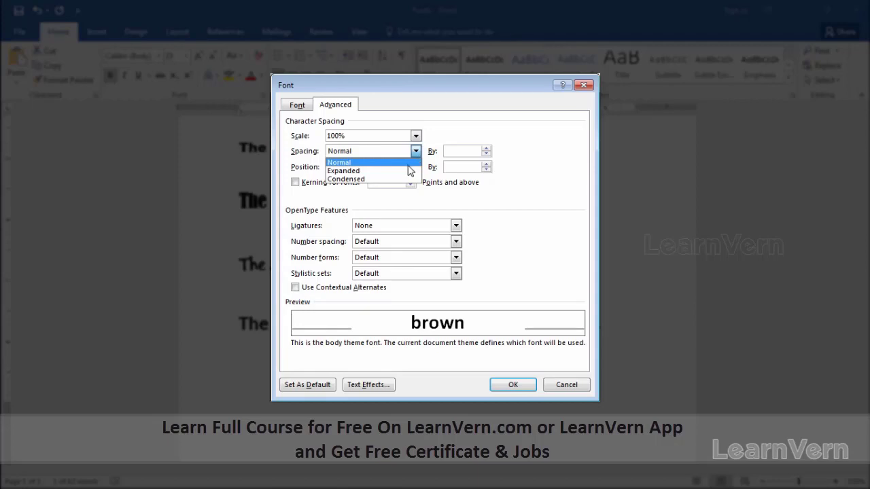
left_click(391, 180)
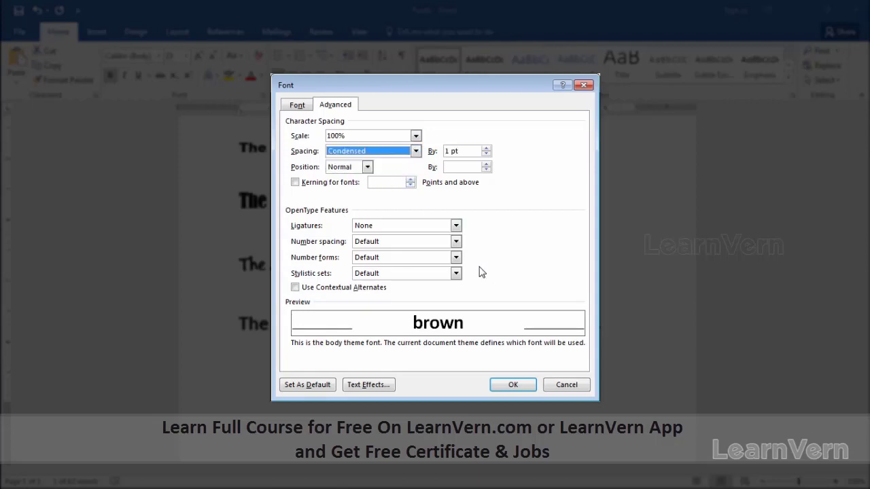
left_click(415, 150)
left_click(398, 171)
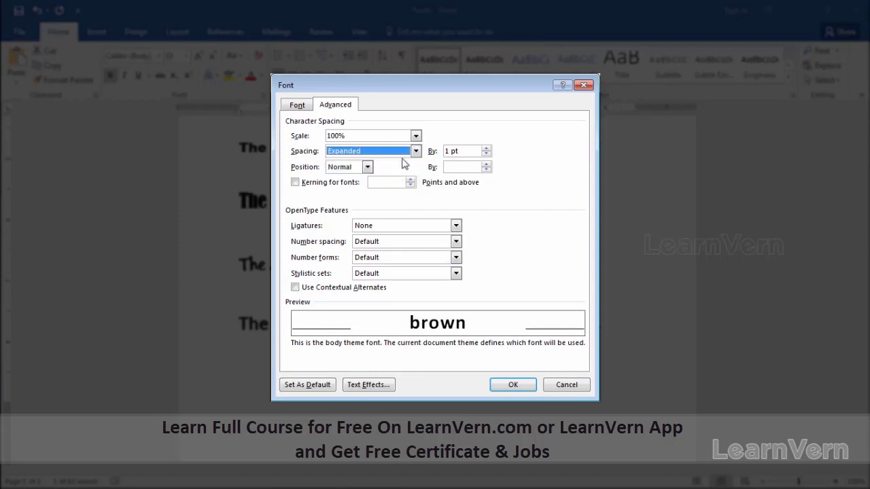
left_click(414, 151)
left_click(395, 166)
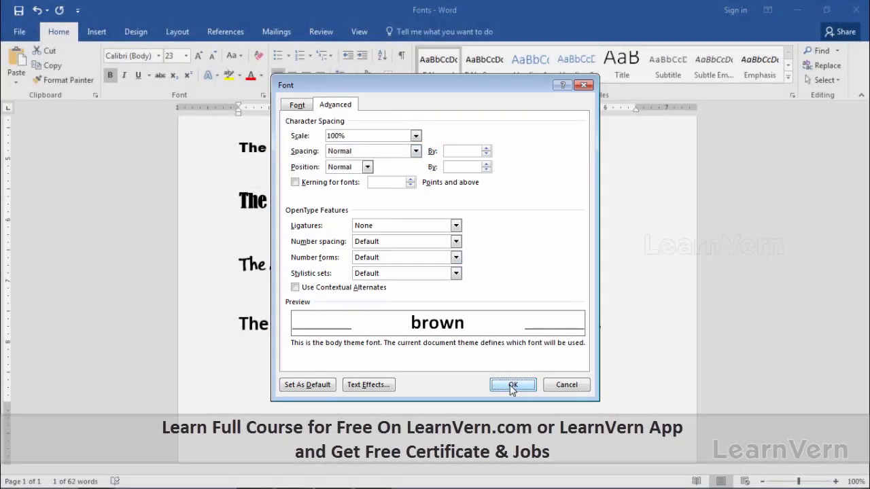
- Confirm the Font dialog with OK and reselect brown in the last line
left_click(512, 386)
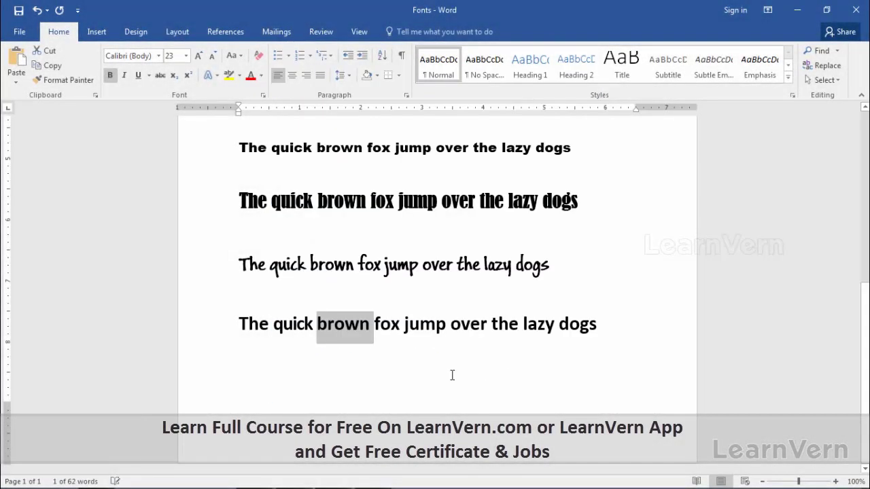
left_click(357, 350)
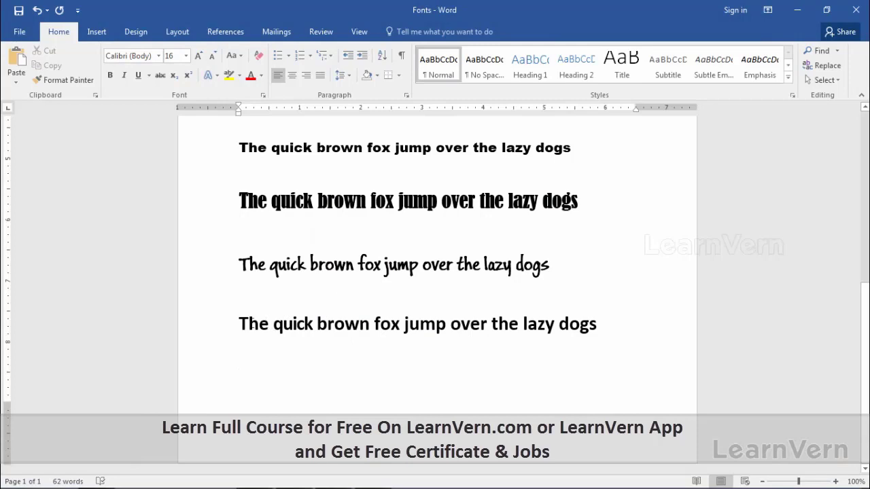
double_click(358, 329)
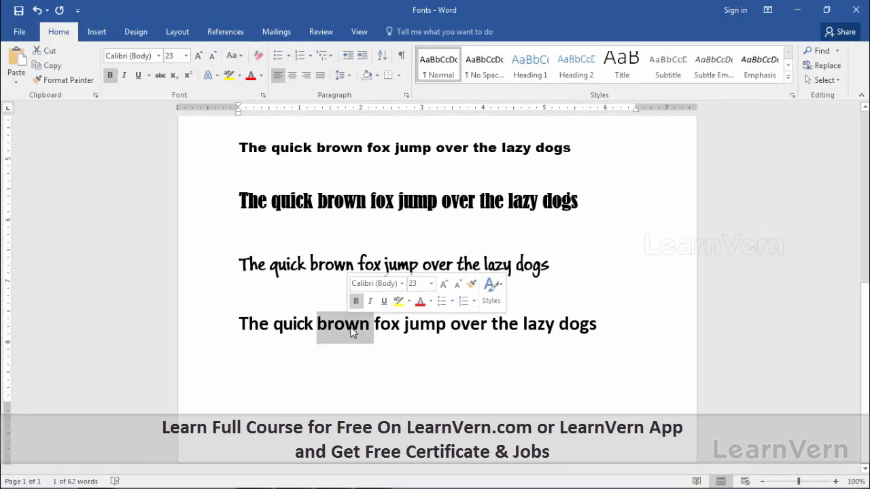
- For quick in the Buxton Sketch line, try strikethrough and double strikethrough, leaving both off
double_click(293, 269)
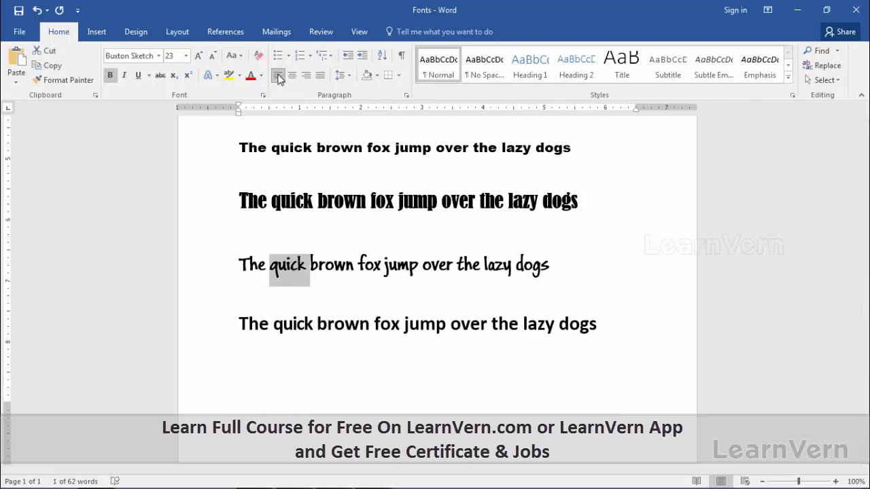
left_click(263, 95)
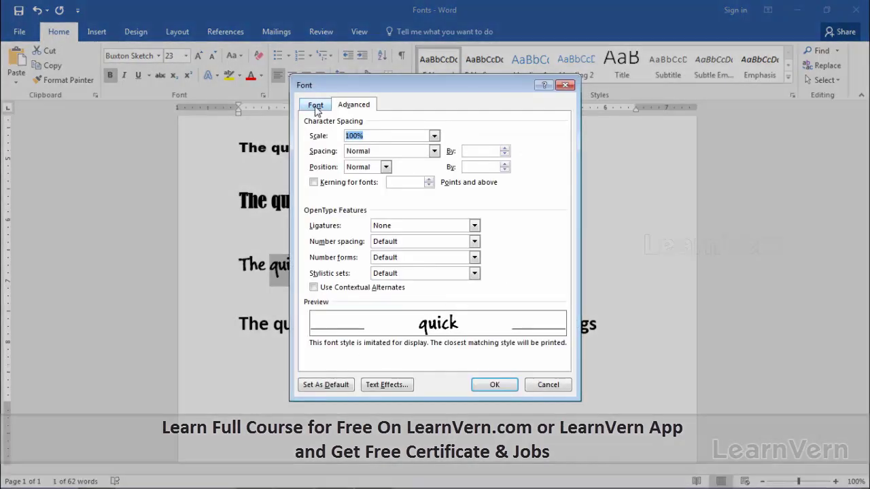
left_click(317, 109)
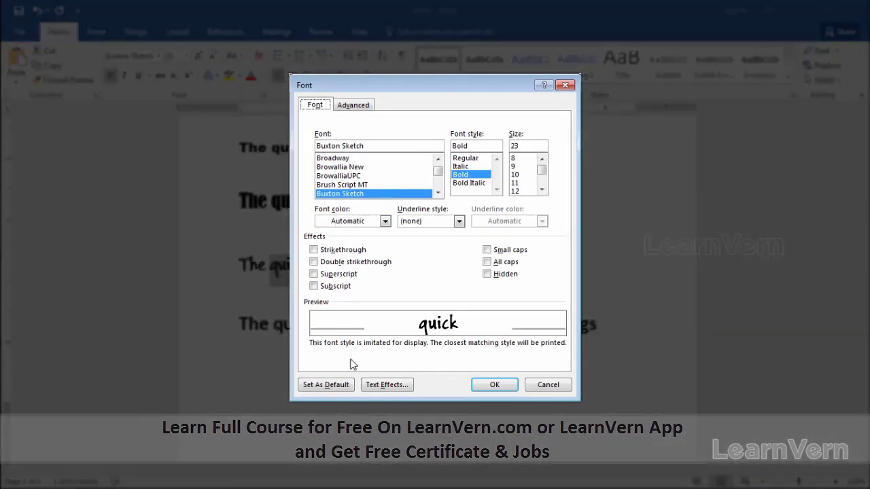
left_click(313, 250)
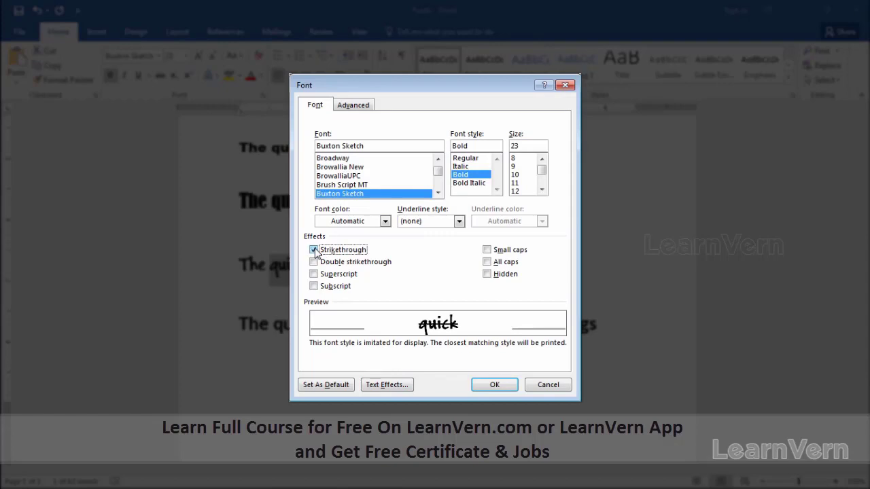
left_click(314, 263)
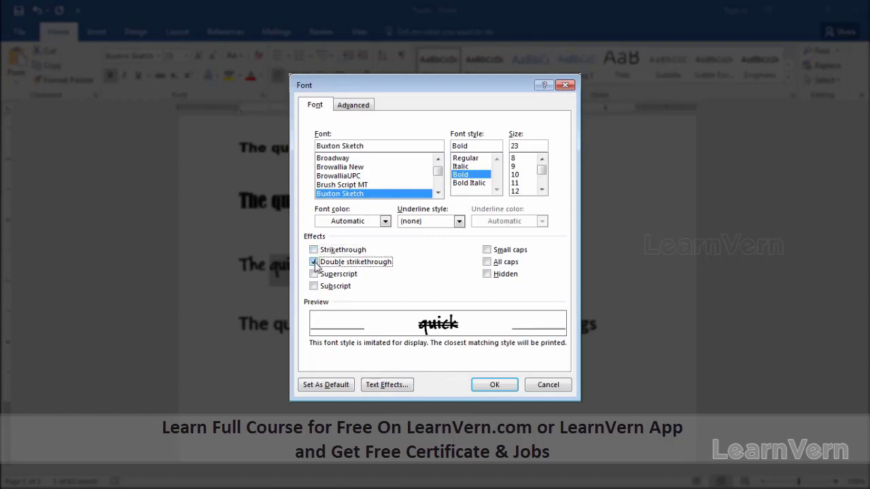
left_click(314, 263)
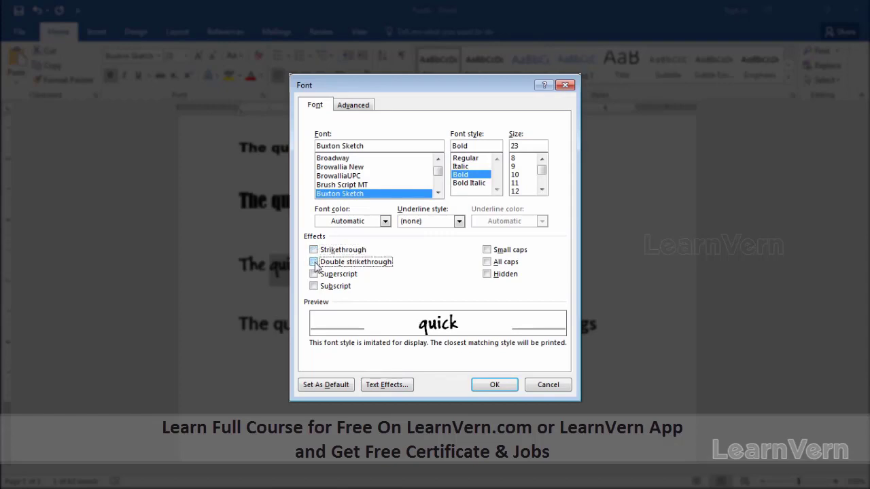
- Give 'quick' the Offset Diagonal Bottom Right outer shadow and close the Font dialog
left_click(384, 385)
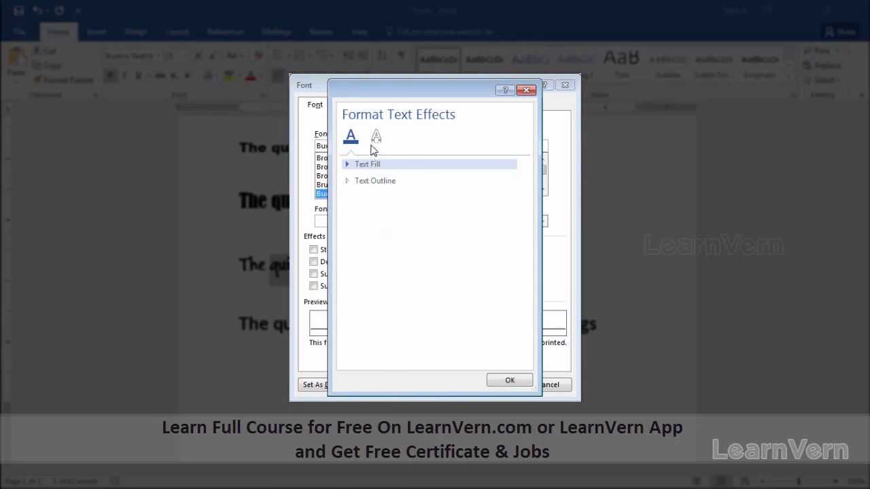
left_click(348, 164)
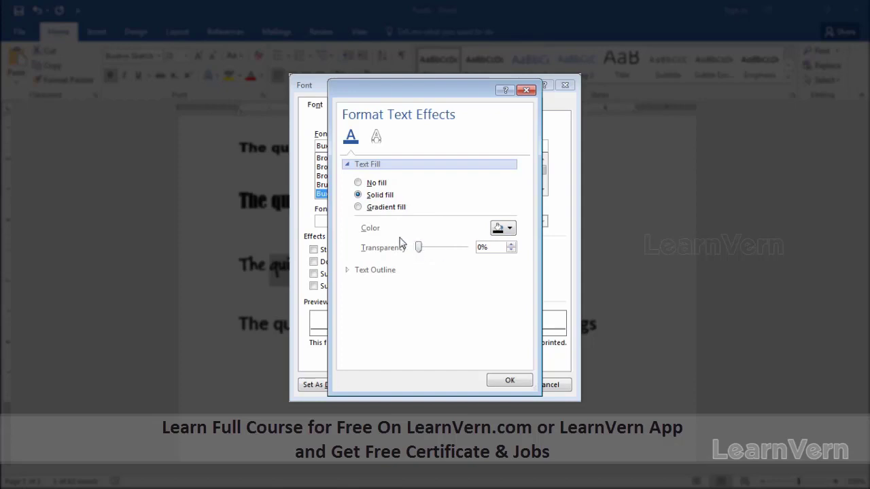
left_click(348, 270)
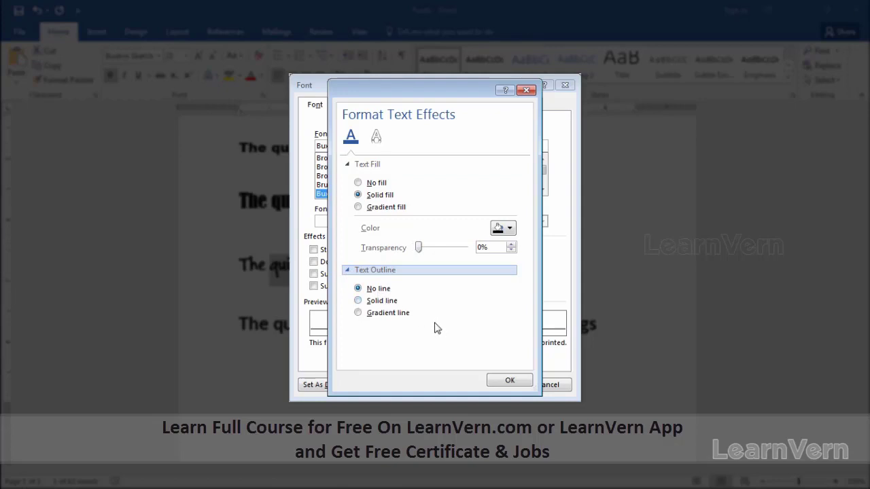
left_click(376, 138)
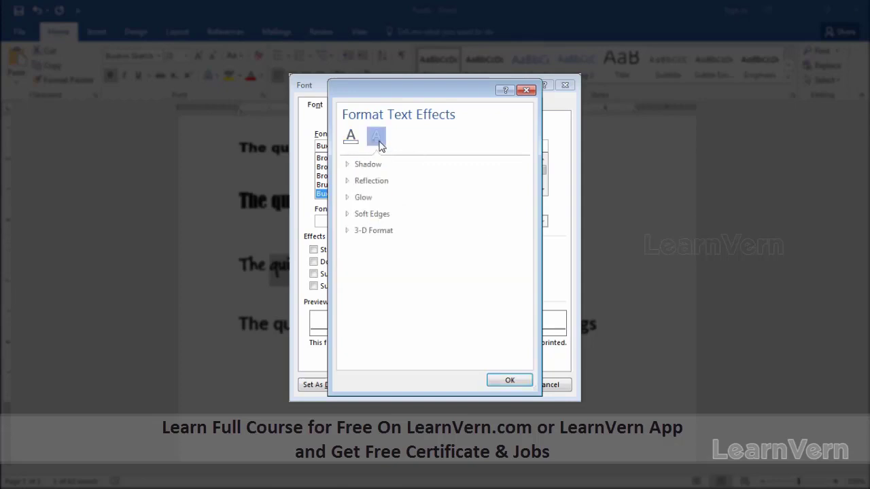
left_click(353, 166)
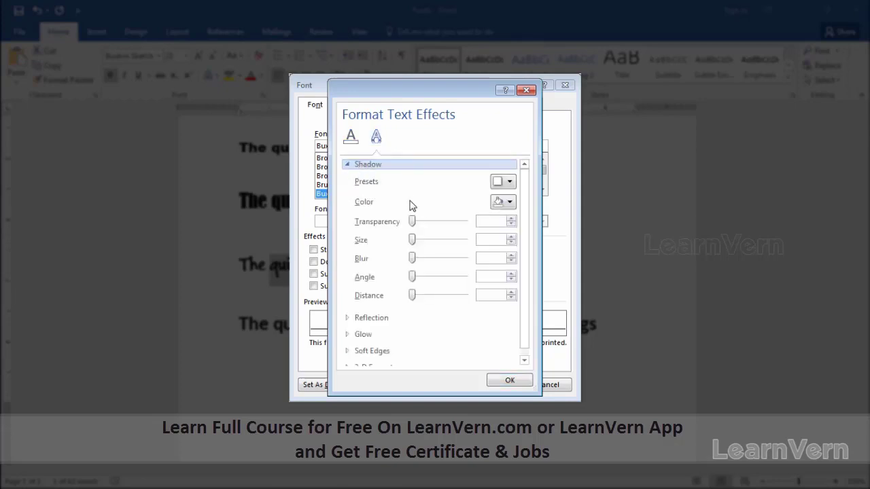
left_click(508, 183)
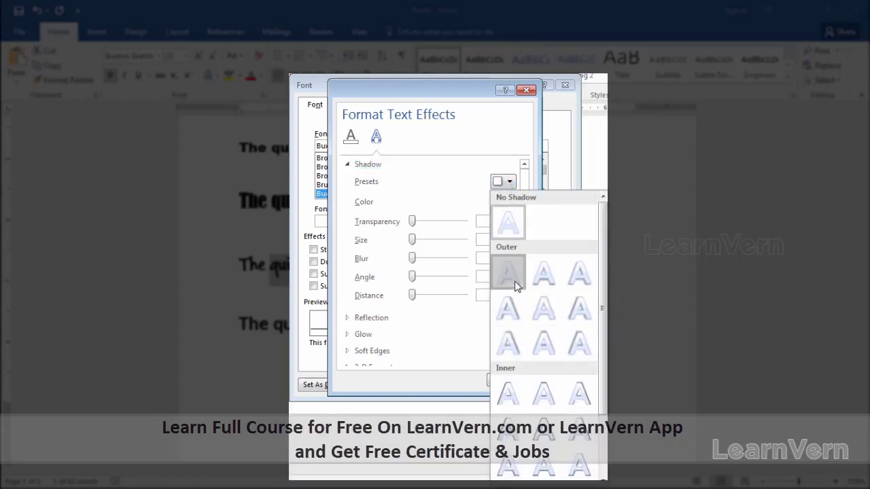
left_click(516, 286)
left_click(492, 382)
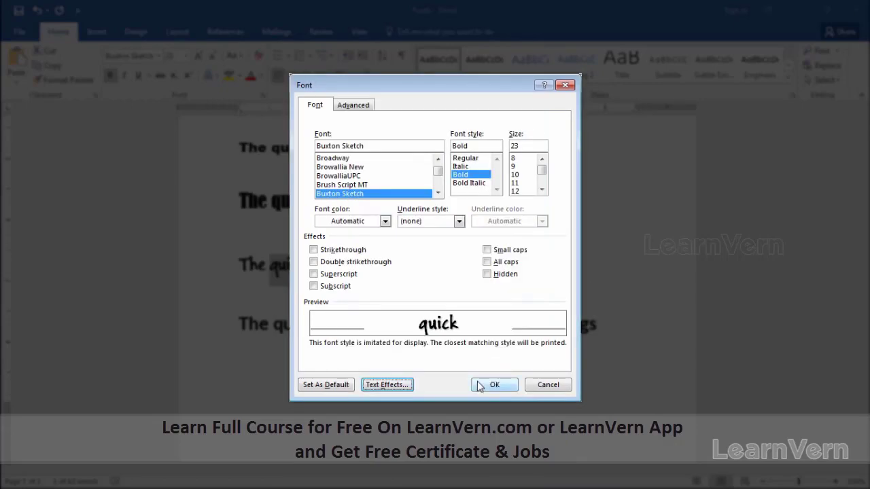
left_click(490, 384)
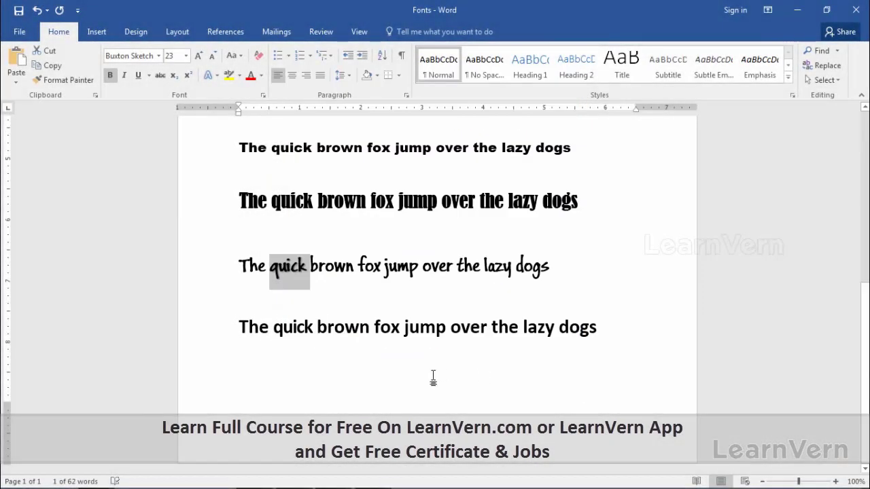
- Zoom to 204% to inspect the shadowed 'quick', then reopen its Font dialog with Ctrl+D
left_click(431, 377)
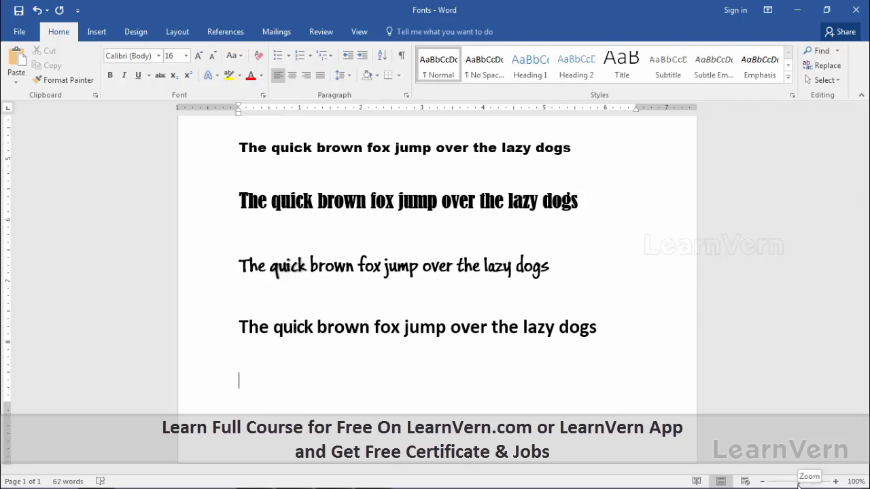
left_click_drag(802, 481, 808, 483)
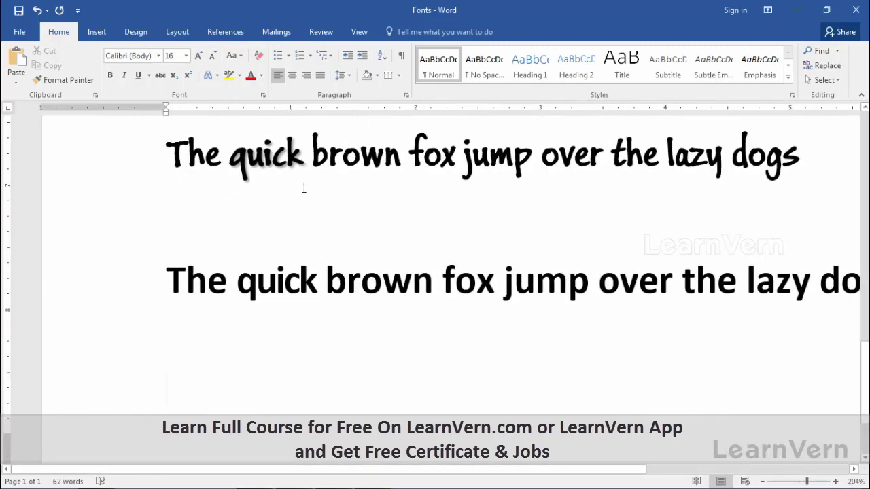
scroll(325, 224, "up", 3)
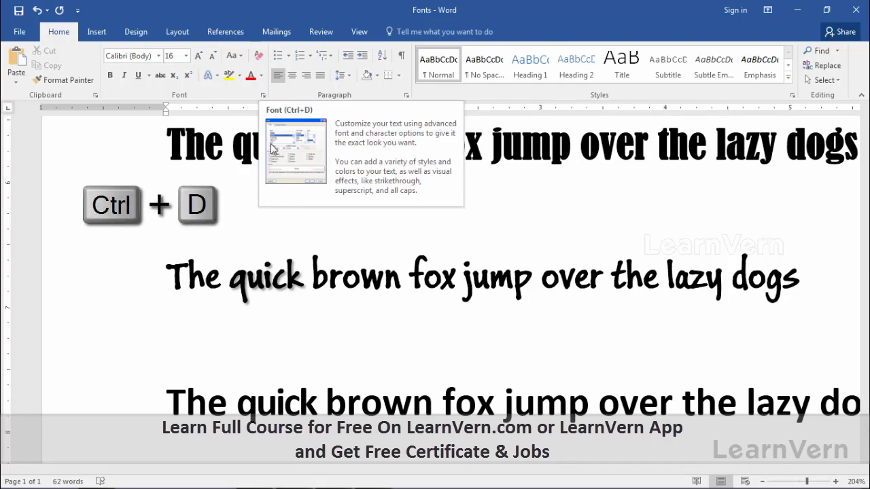
left_click(270, 286)
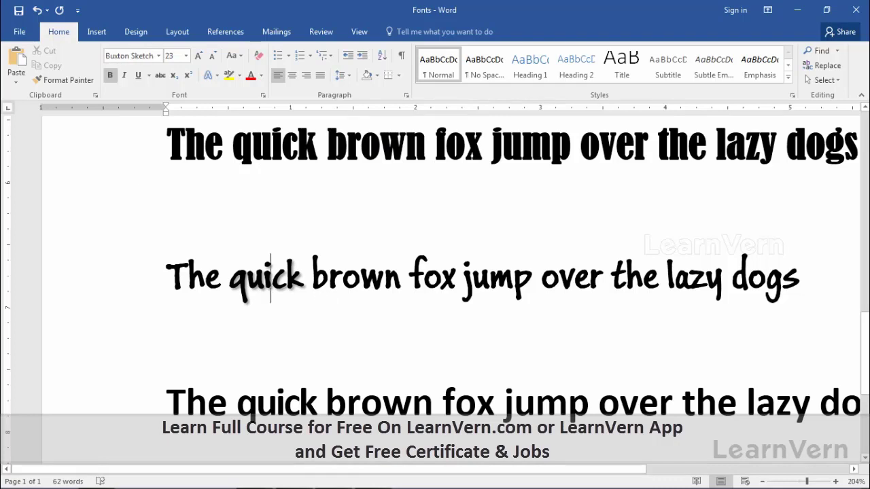
key("ctrl+d")
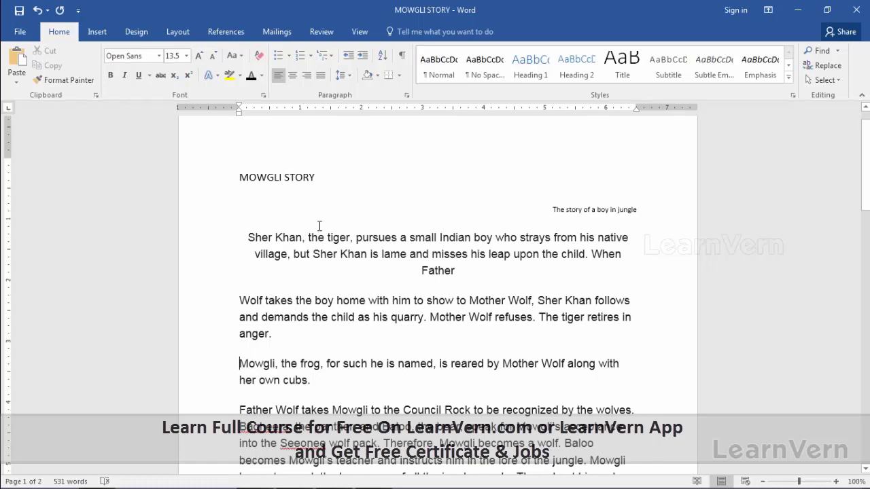
- Save the document, then set the selected MOWGLI STORY heading in Comic Sans MS
left_click(225, 182)
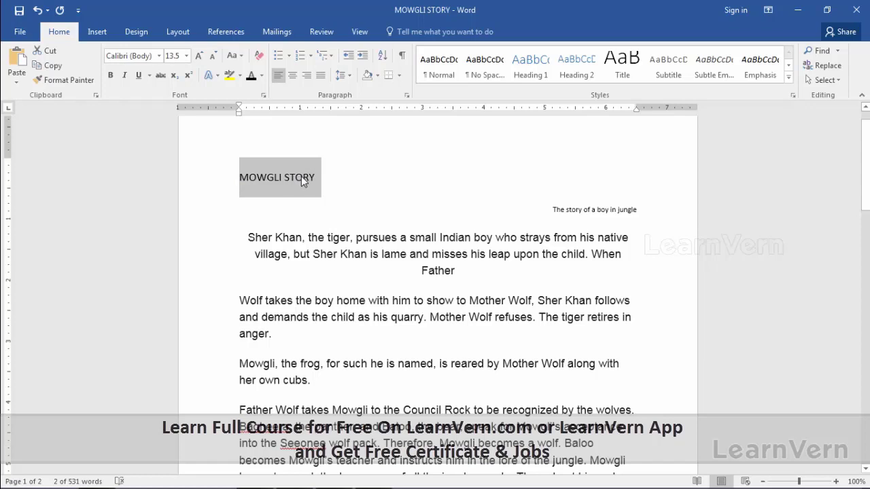
key("ctrl+s")
left_click(159, 56)
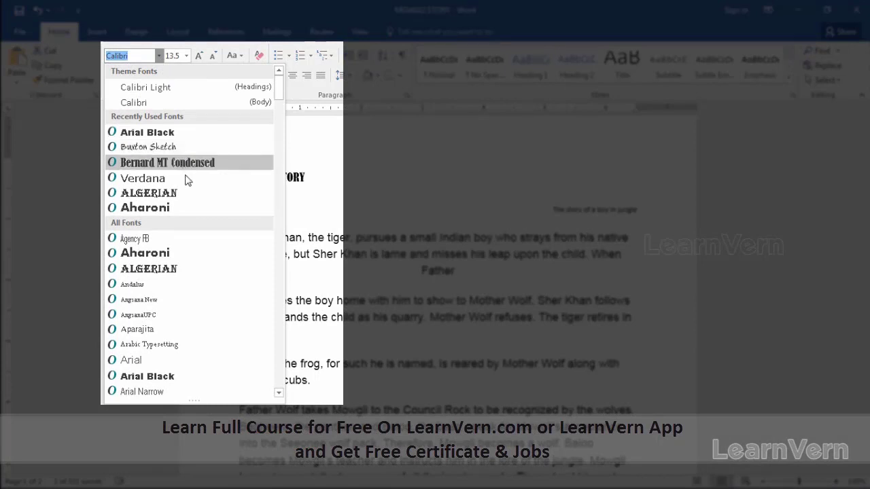
scroll(171, 333, "down", 3)
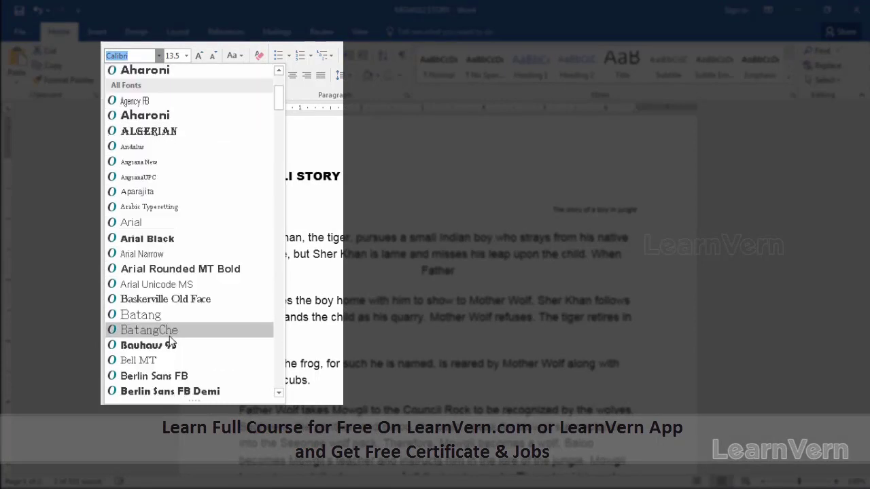
scroll(147, 136, "down", 1)
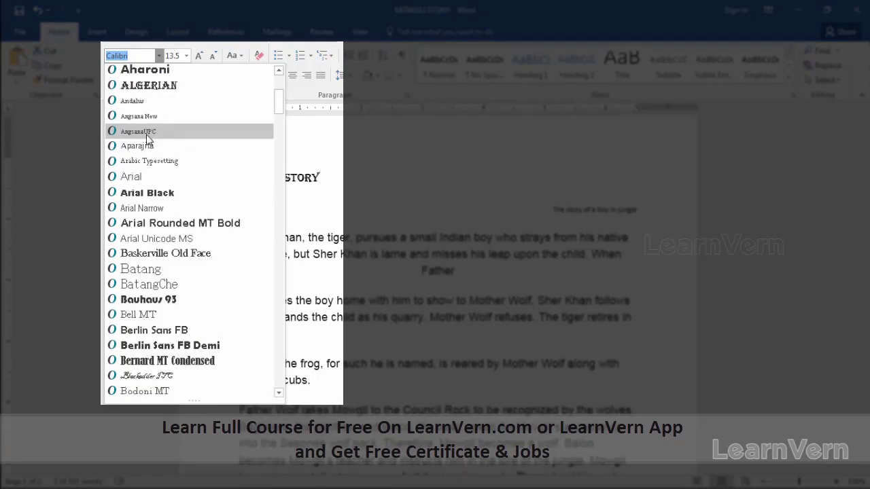
scroll(148, 138, "down", 1)
scroll(152, 143, "down", 1)
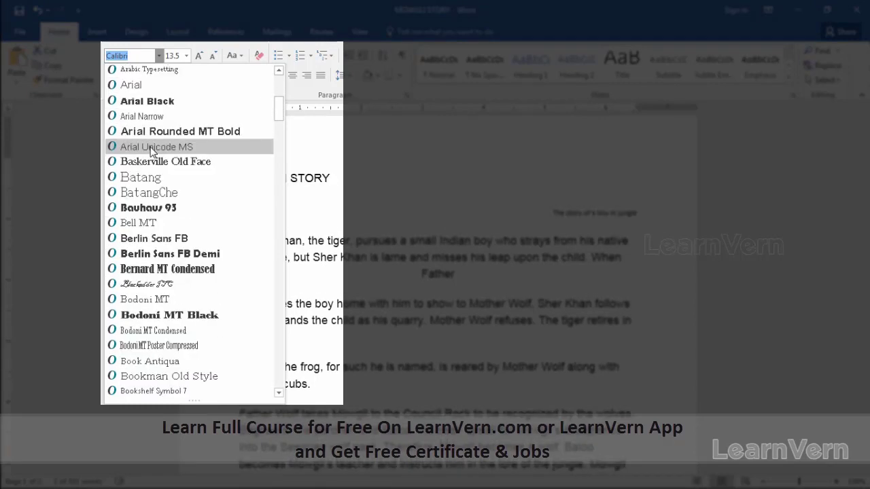
scroll(151, 151, "down", 1)
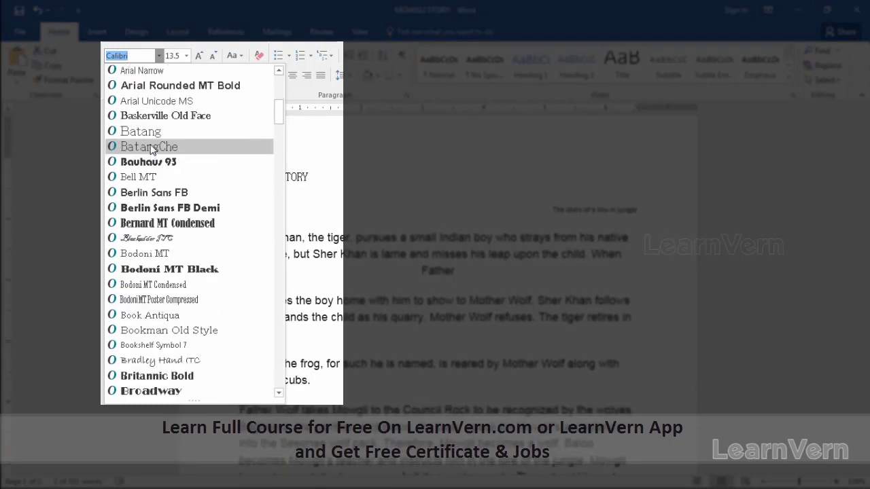
scroll(152, 149, "down", 1)
scroll(153, 150, "down", 2)
scroll(154, 150, "down", 1)
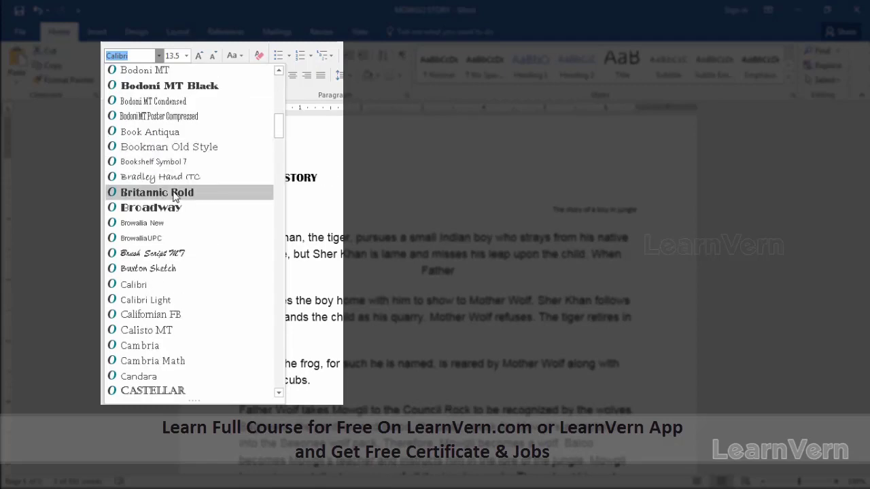
scroll(175, 195, "down", 1)
scroll(174, 195, "down", 3)
scroll(174, 195, "down", 1)
scroll(175, 197, "down", 1)
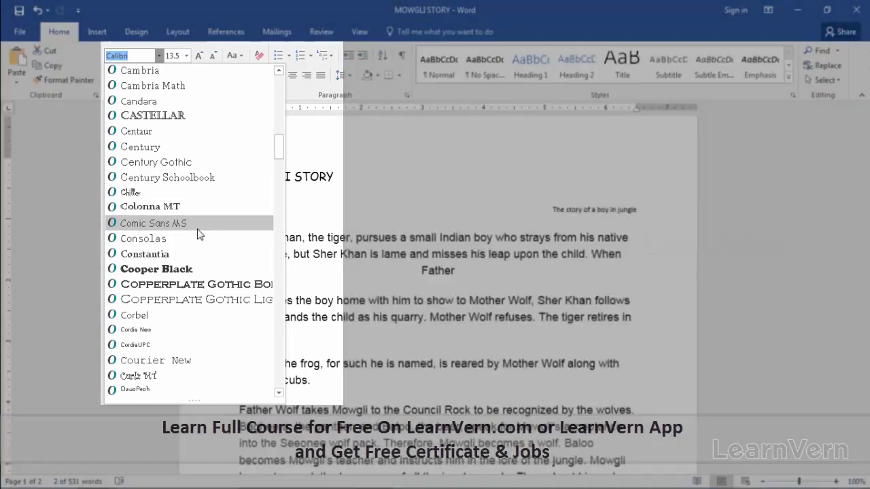
left_click(200, 225)
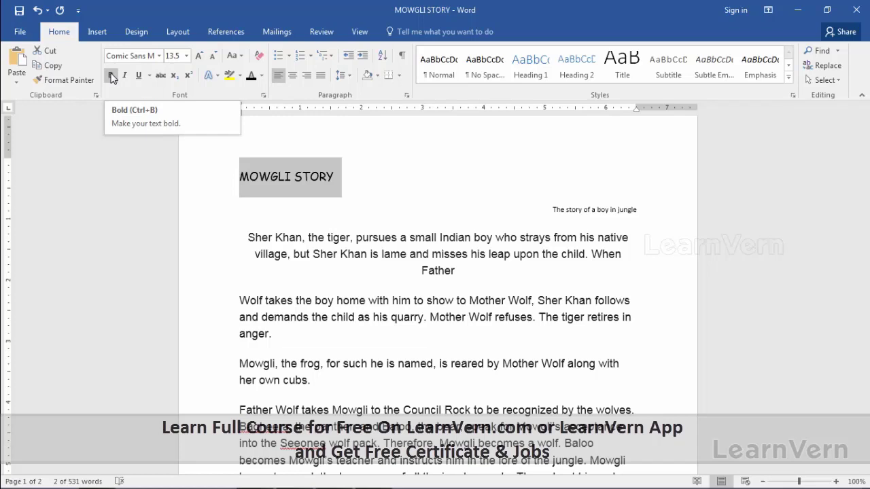
- Try bold on STORY and the heading, leaving the whole MOWGLI STORY heading bold
key("ctrl+b")
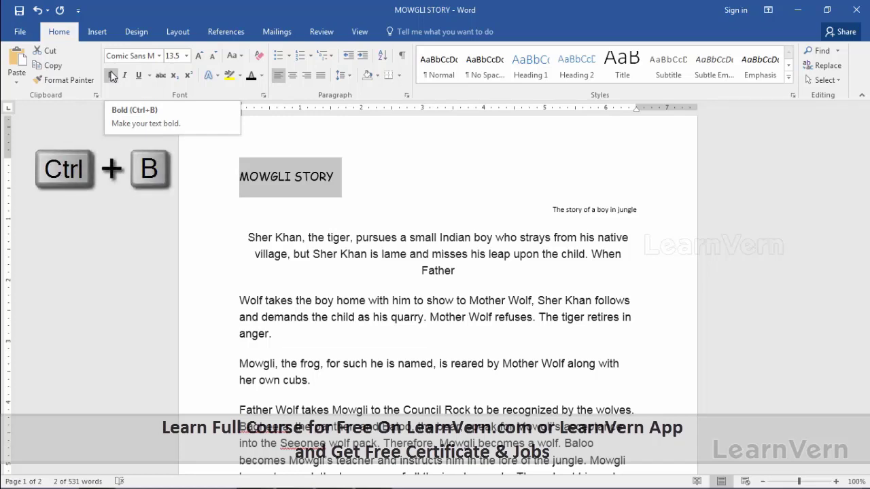
left_click(113, 75)
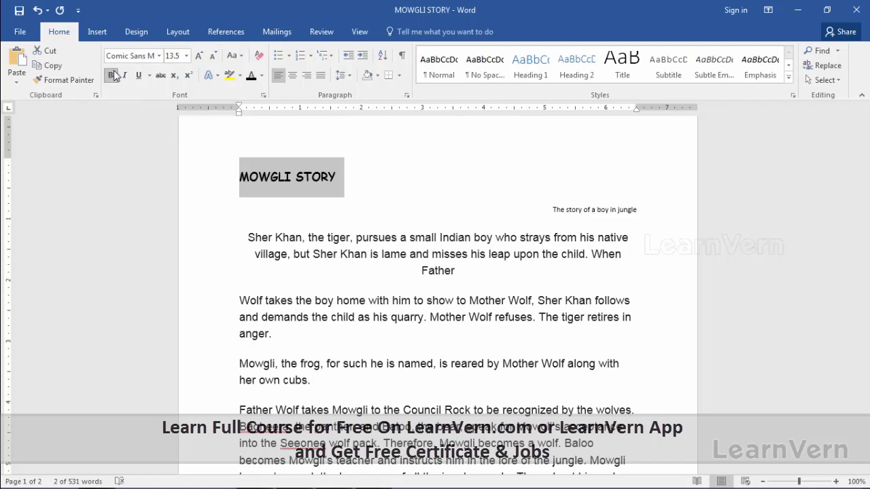
left_click(287, 204)
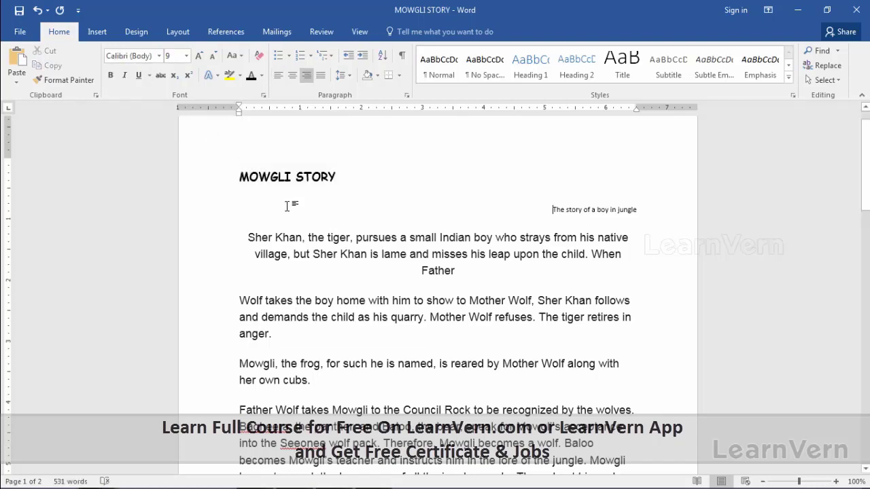
left_click(314, 171)
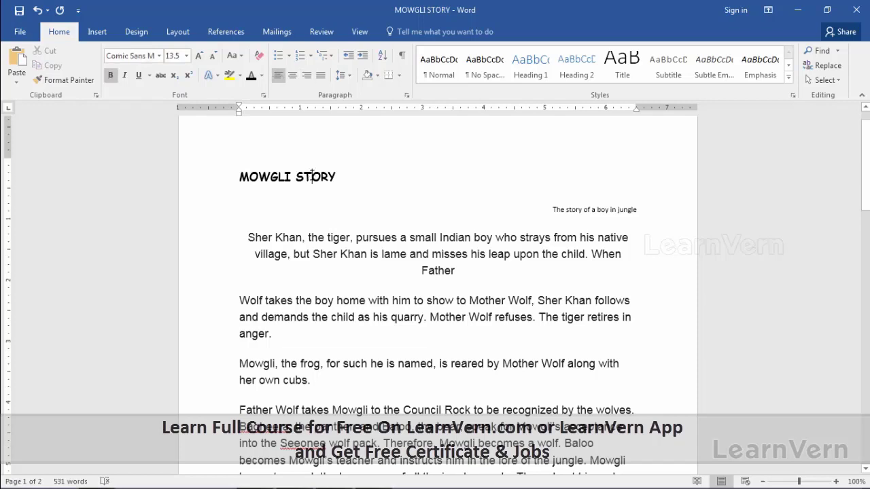
double_click(313, 171)
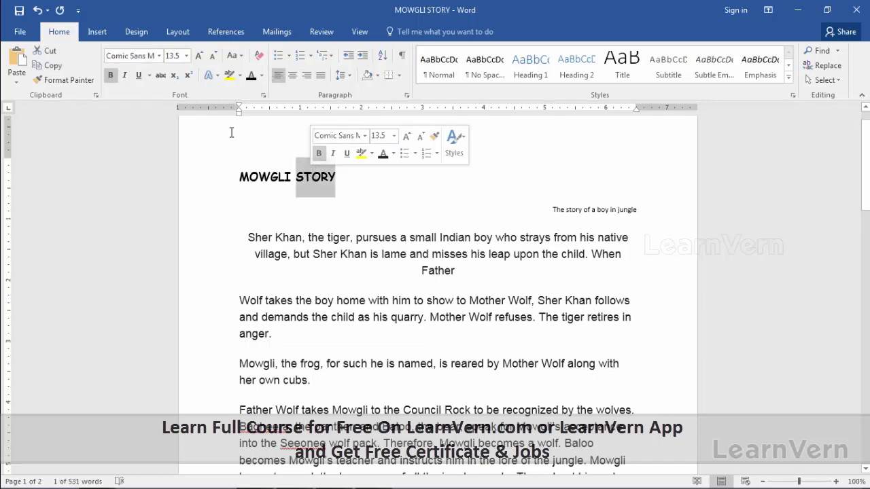
left_click(110, 75)
left_click(246, 203)
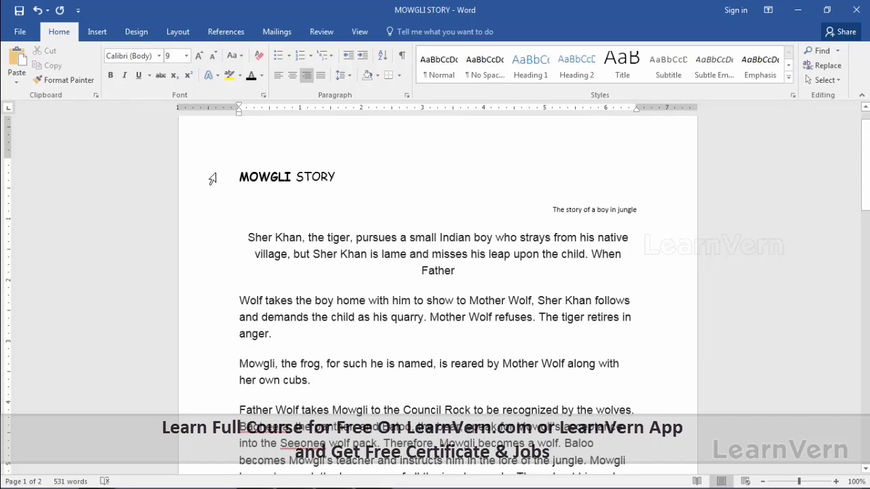
left_click(206, 179)
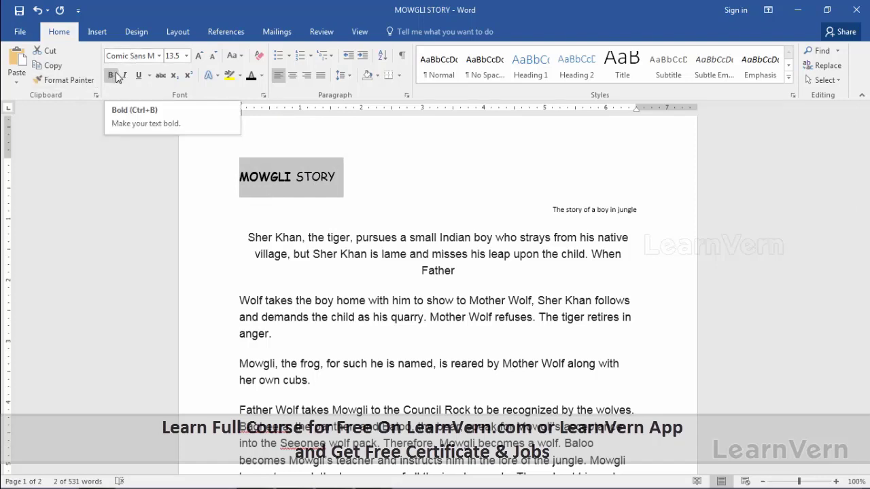
left_click(113, 76)
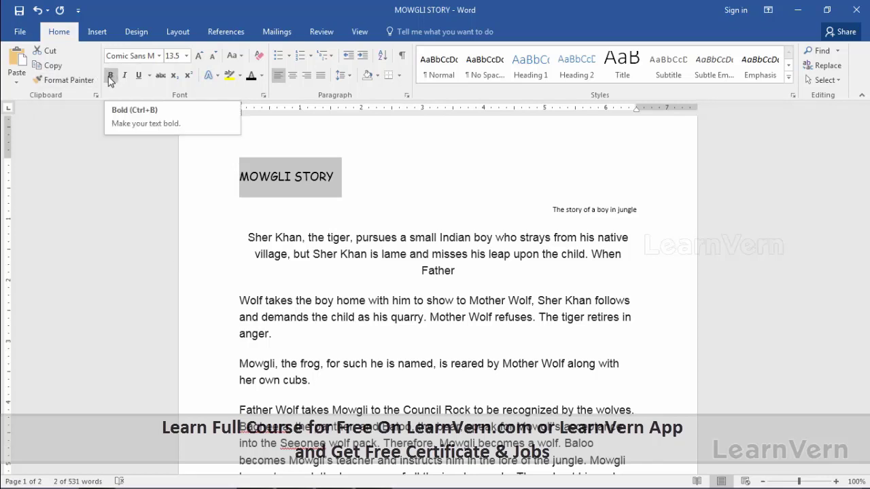
left_click(110, 77)
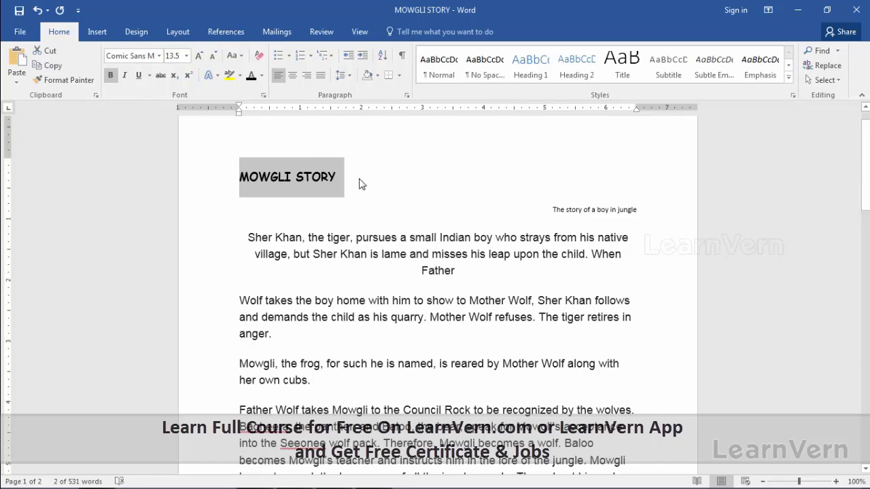
- Try italics and leave them off, then underline the MOWGLI STORY heading
left_click(125, 75)
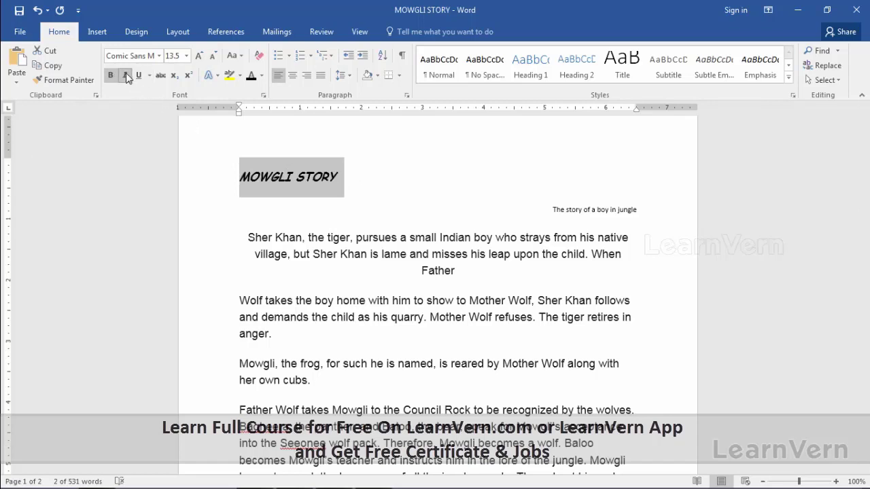
left_click(125, 75)
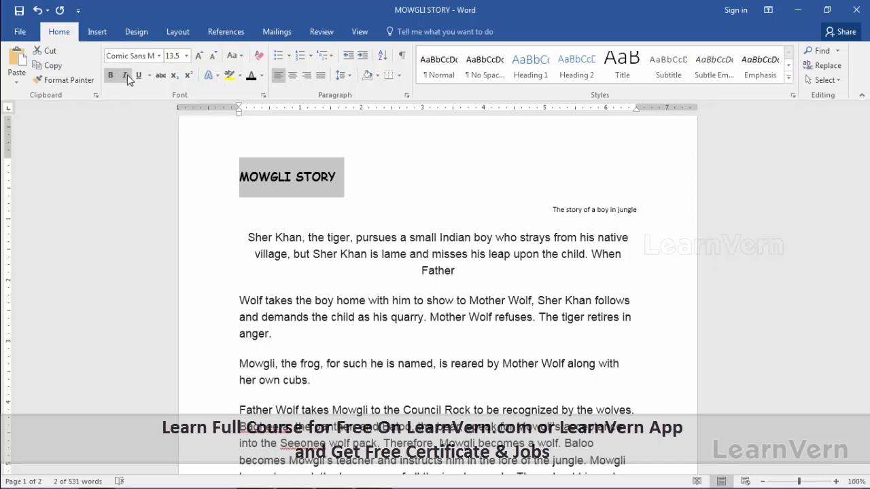
key("ctrl+i")
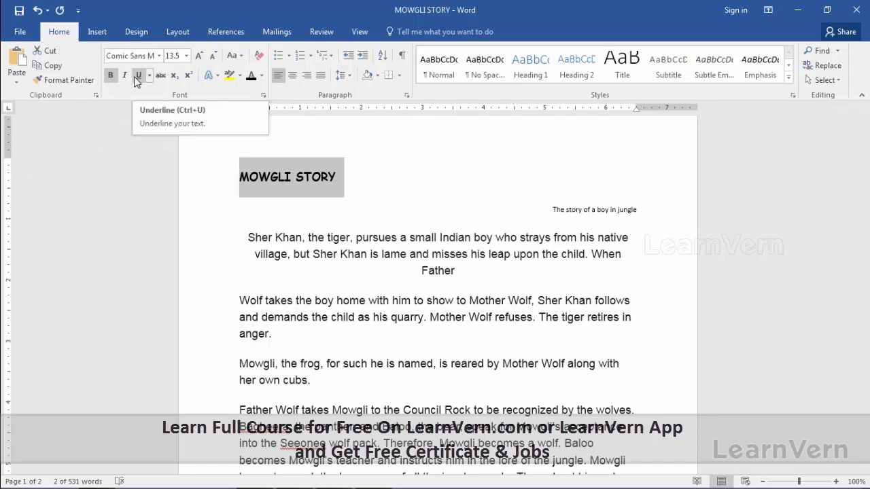
key("ctrl+u")
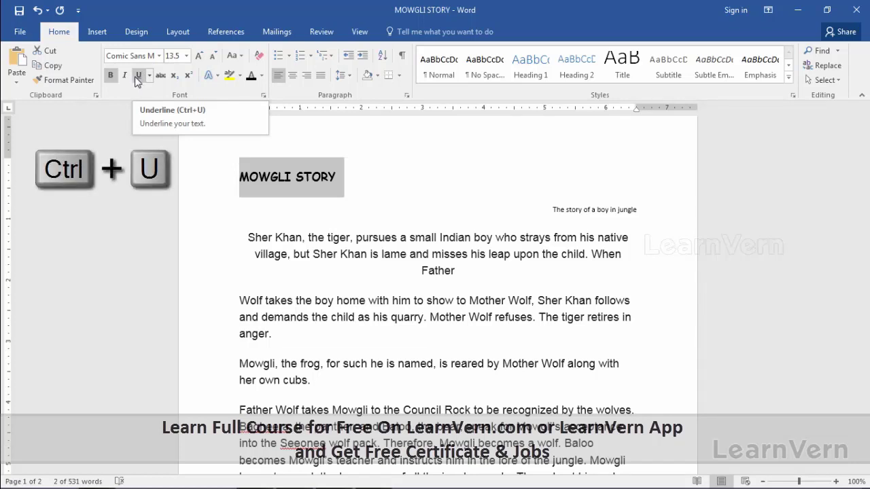
left_click(138, 75)
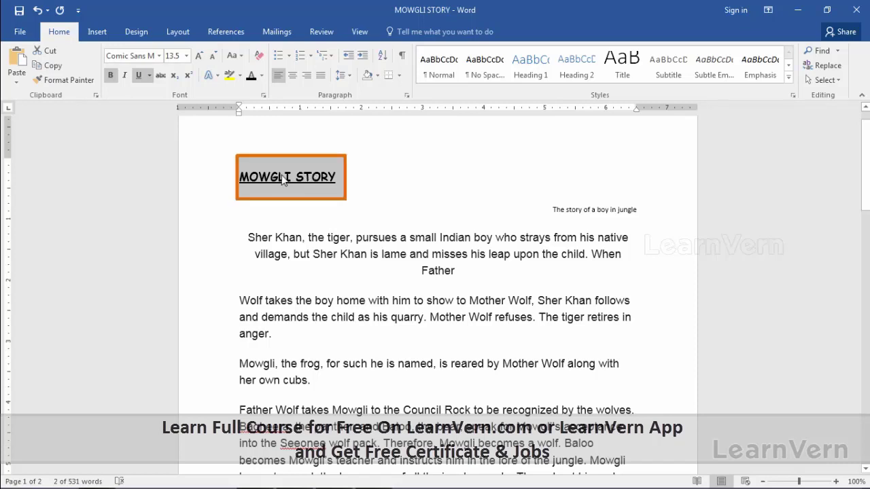
left_click(547, 211)
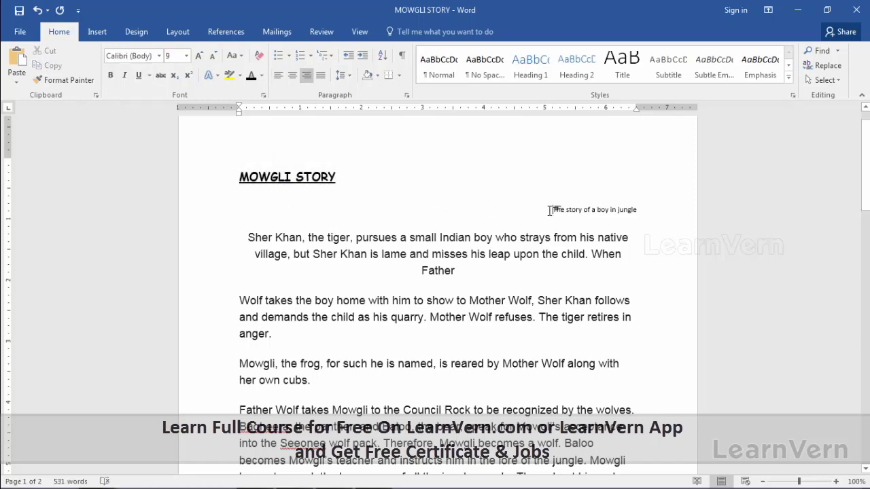
- Set the subtitle 'The story of a boy in jungle' to 14 pt, aligned left
left_click(208, 216)
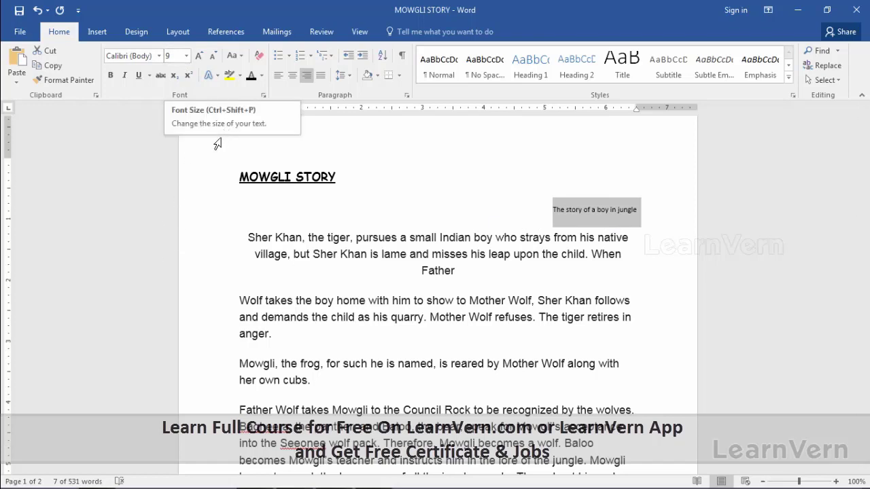
left_click(187, 56)
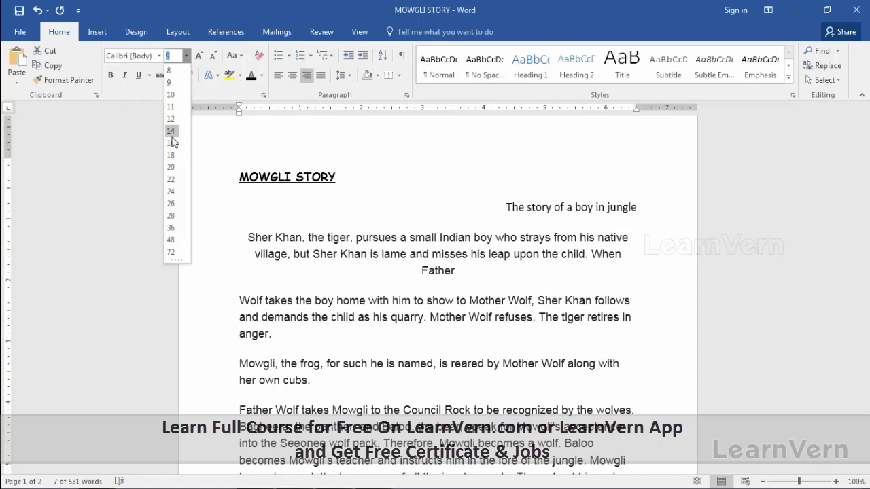
left_click(171, 134)
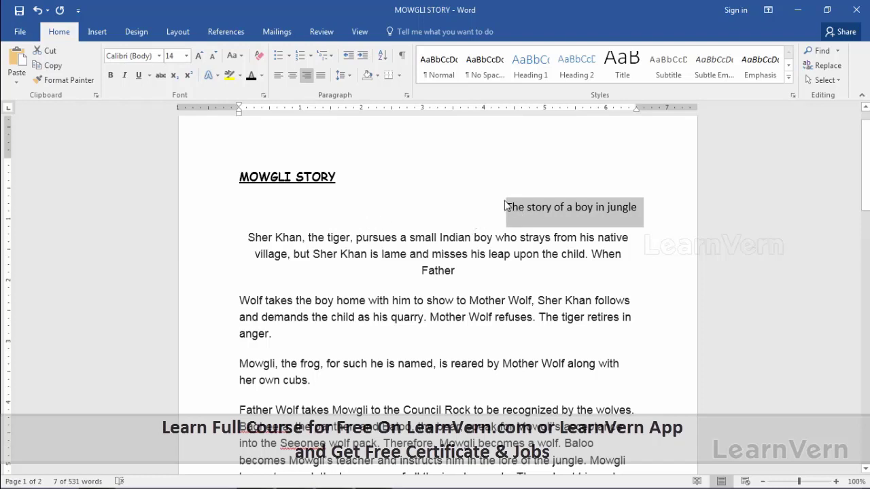
left_click(278, 76)
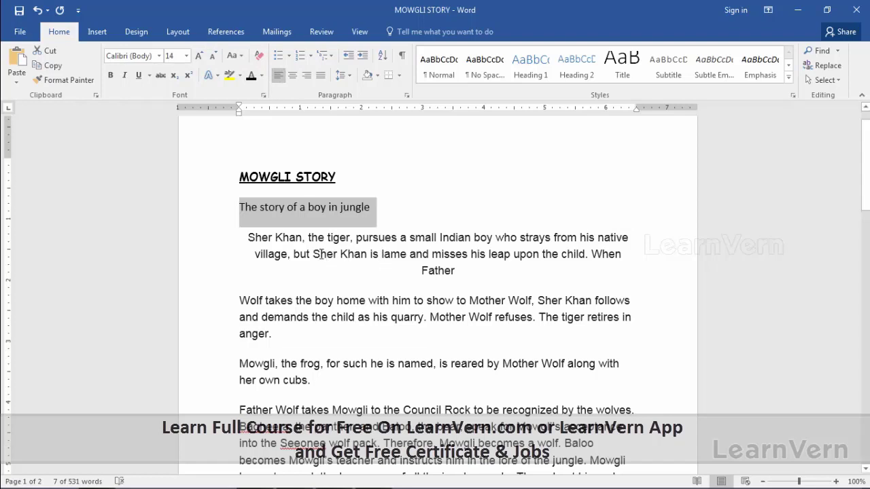
left_click_drag(249, 238, 297, 282)
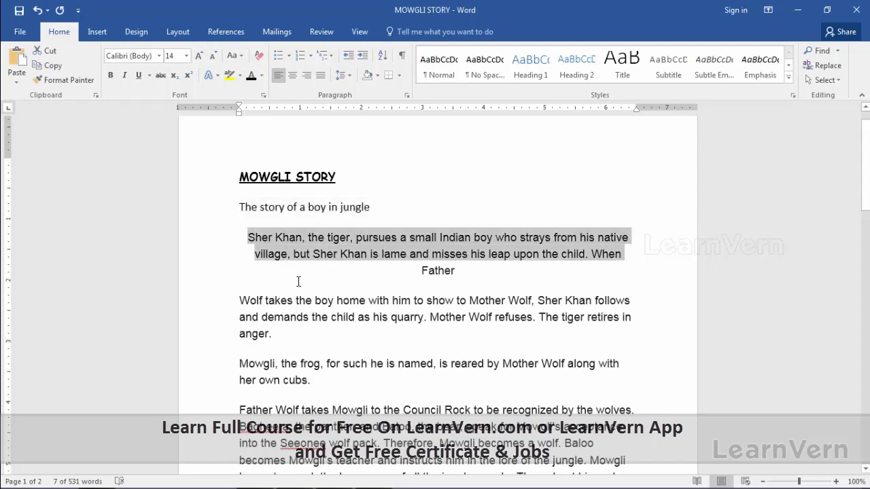
left_click(203, 275)
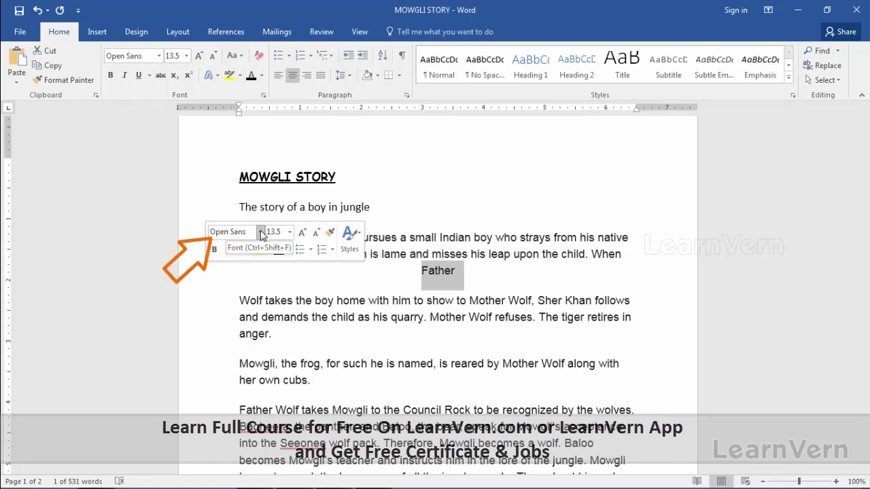
left_click(261, 233)
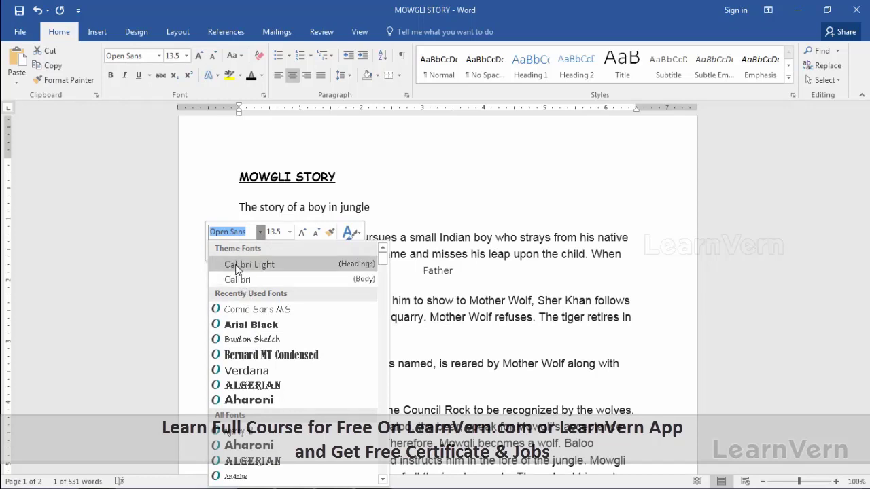
key("Escape")
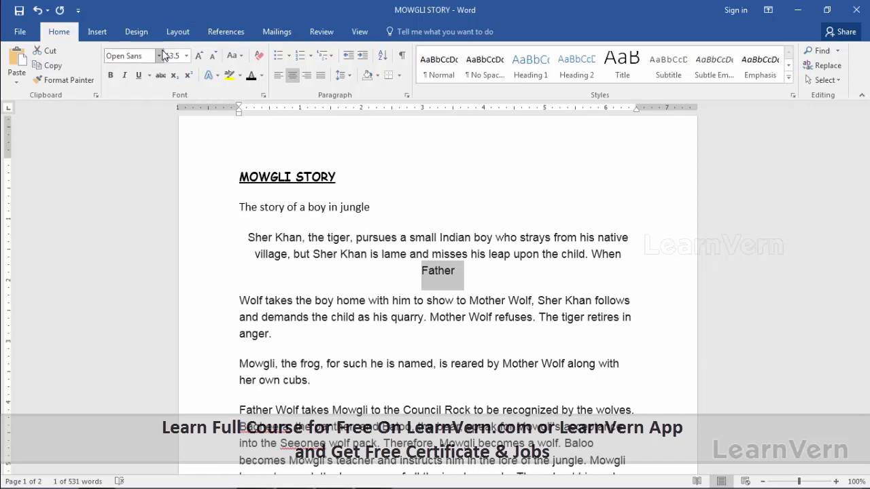
left_click(159, 56)
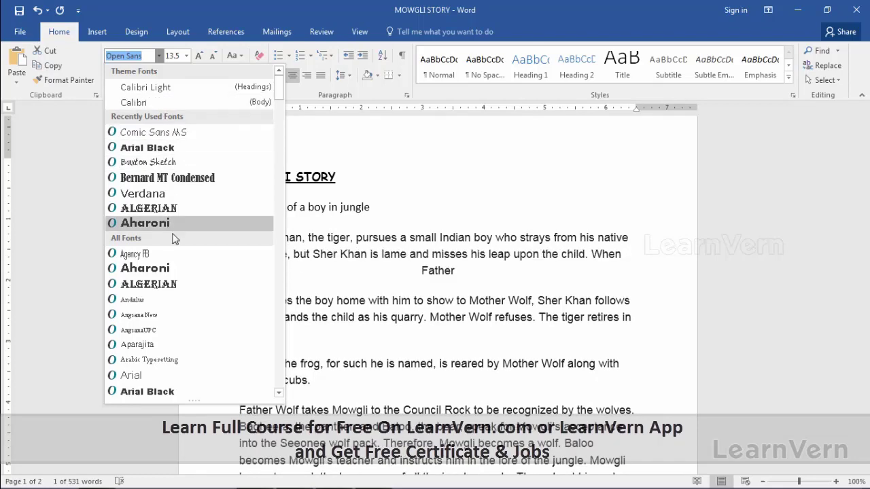
left_click(392, 223)
left_click(223, 247)
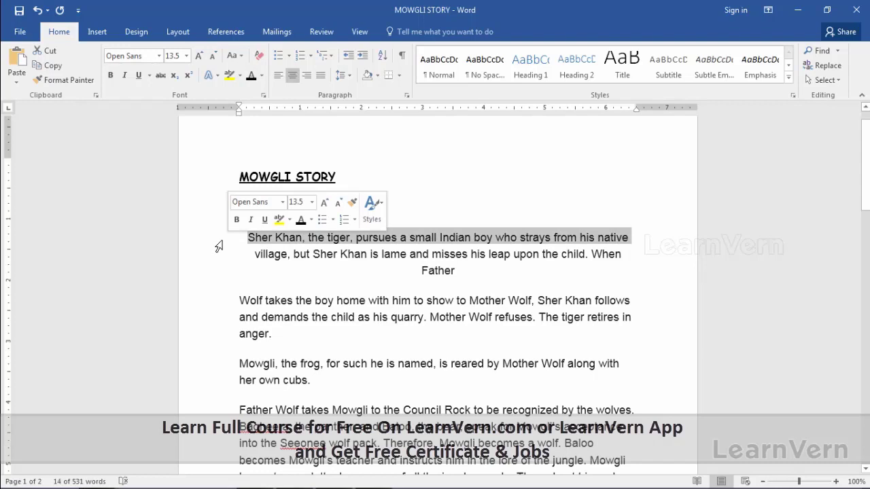
- Select the whole Sher Khan paragraph and apply the Calibri font to it
left_click_drag(219, 247, 200, 272)
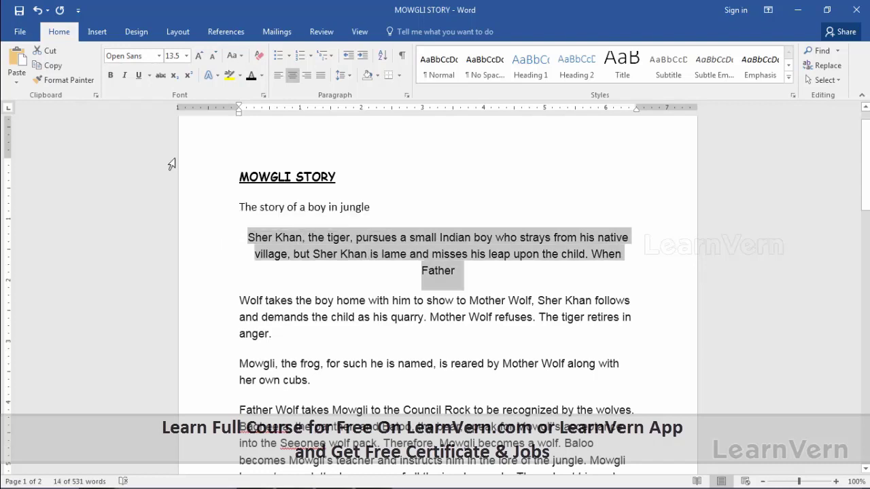
left_click(159, 56)
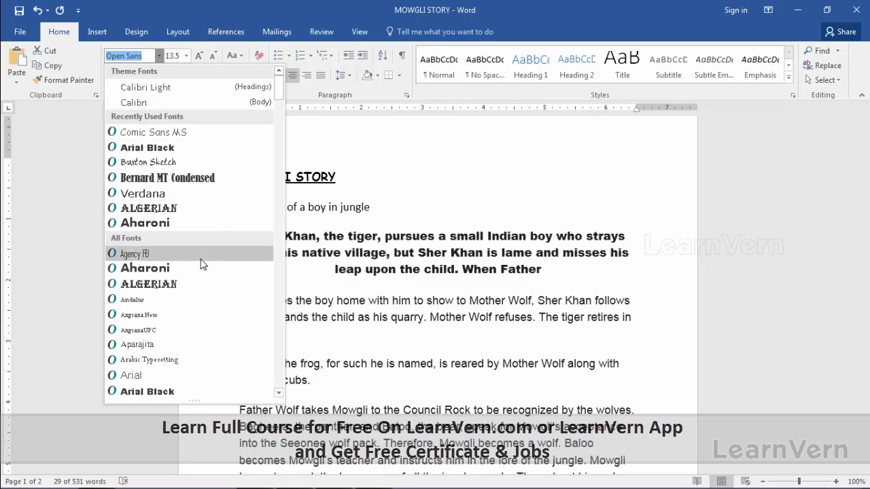
scroll(200, 262, "down", 1)
scroll(178, 279, "down", 3)
scroll(170, 274, "down", 4)
scroll(170, 274, "down", 3)
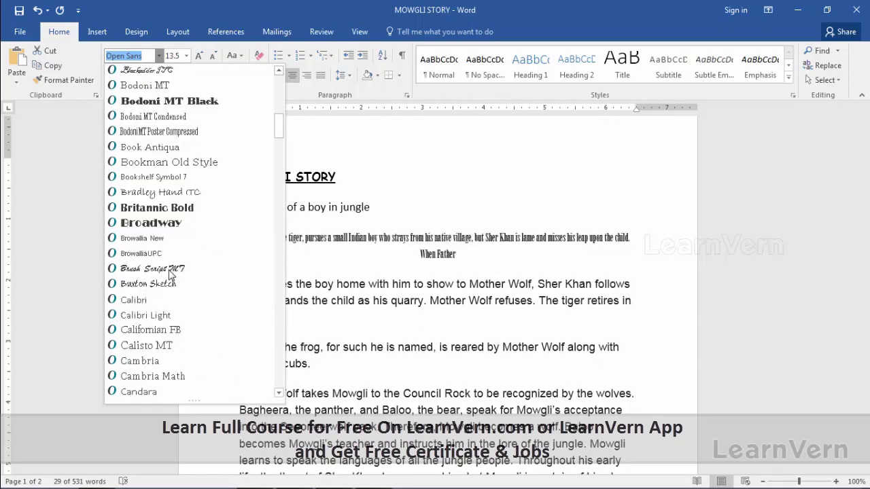
scroll(169, 270, "down", 1)
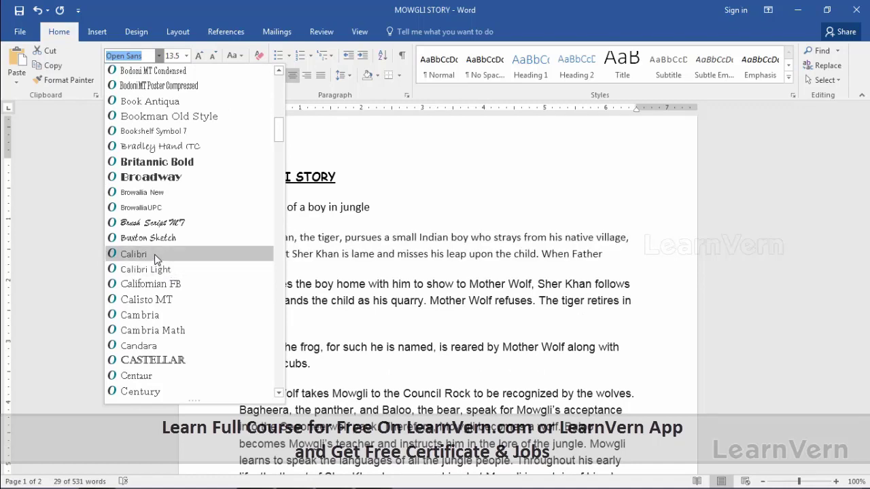
left_click(154, 254)
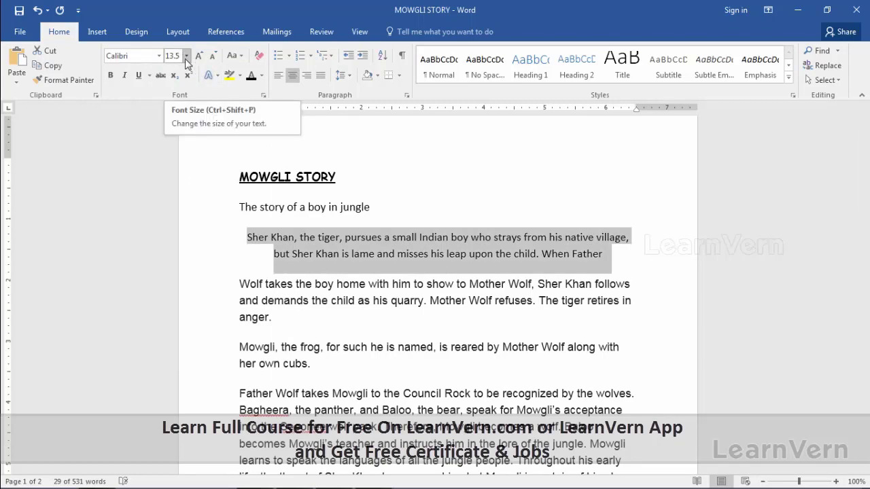
- Change the Sher Khan paragraph from 13.5 to 13 pt and make it bold
left_click(186, 55)
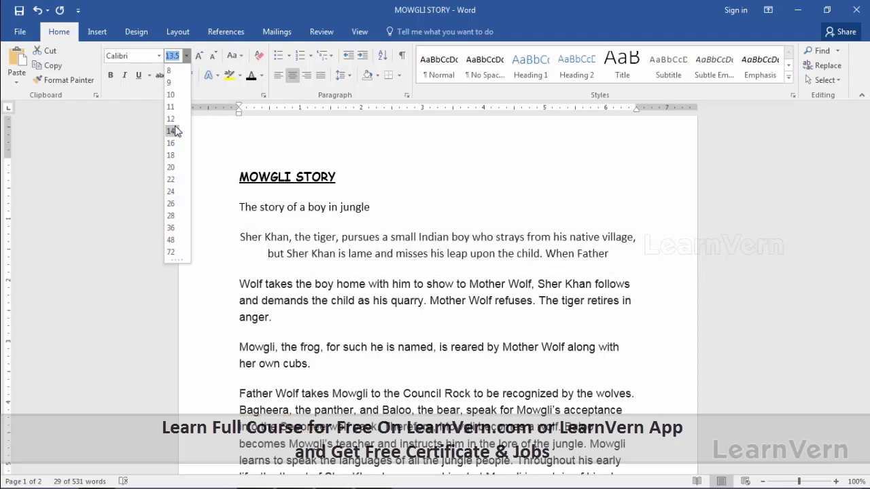
left_click(165, 57)
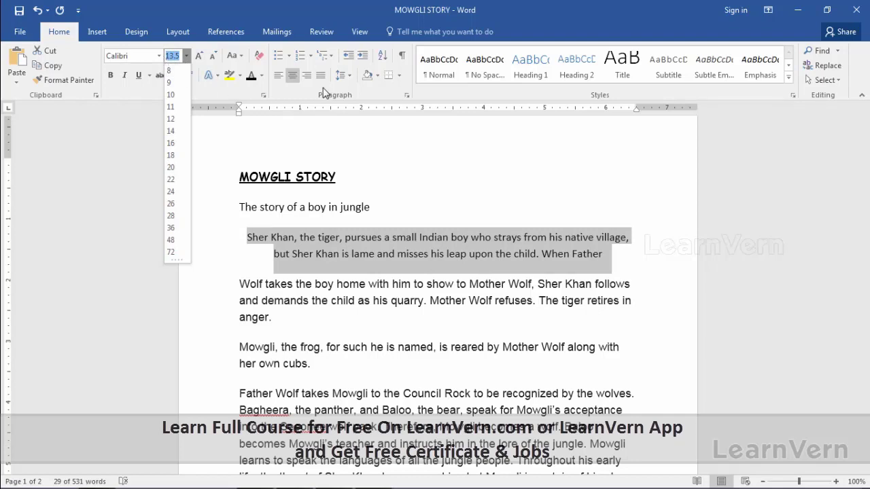
type("1")
key("Return")
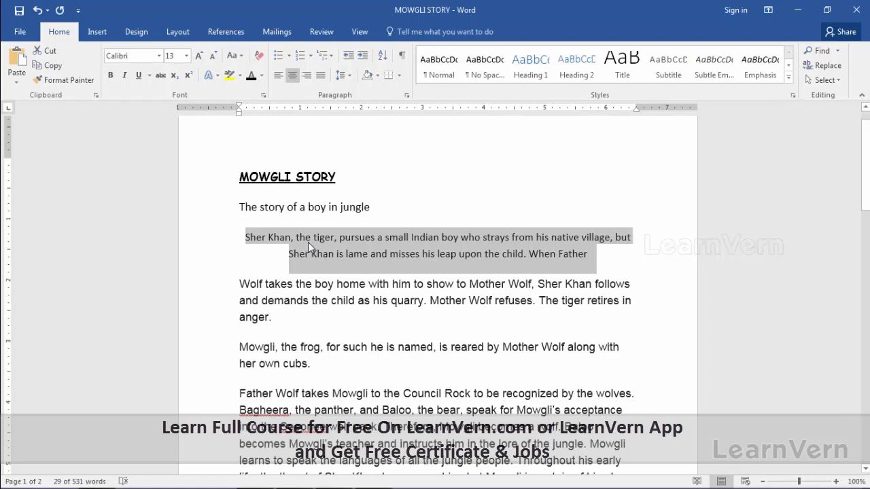
left_click(110, 75)
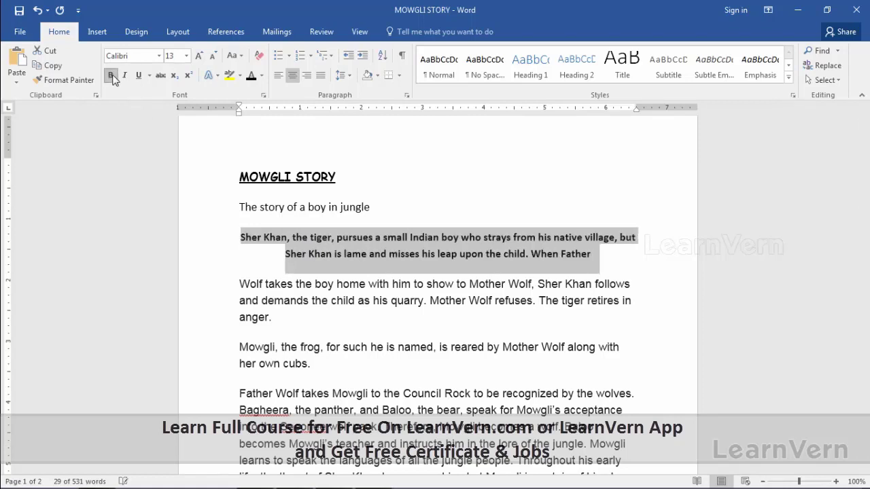
- Toggle strikethrough on and back off, leaving the Sher Khan paragraph unstruck
left_click(158, 76)
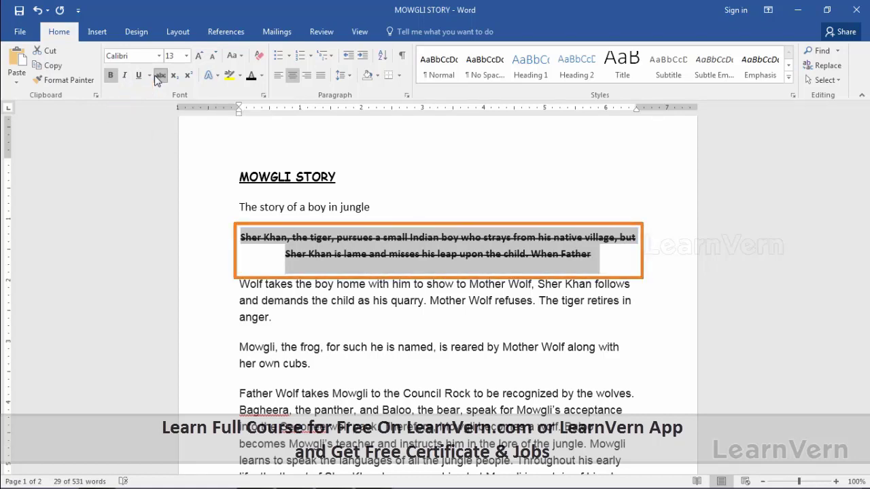
left_click(157, 76)
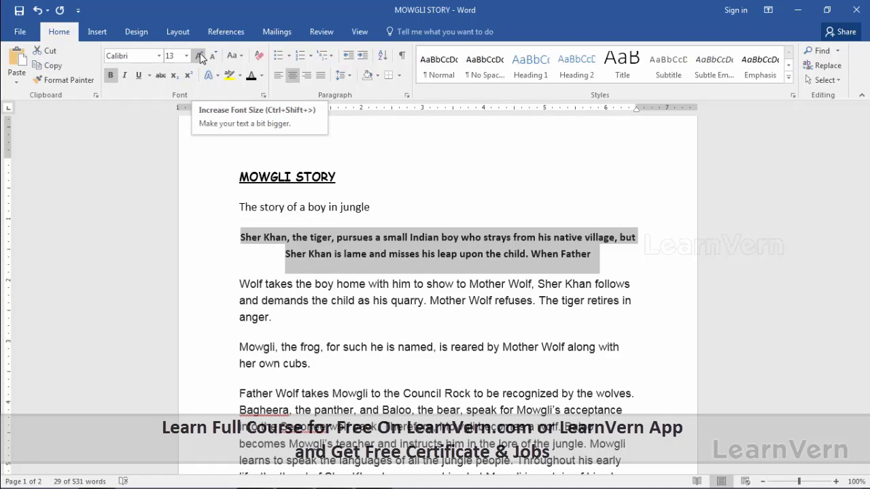
- Grow and shrink the Sher Khan paragraph's font through 20 pt, finishing at 14 pt
left_click(199, 56)
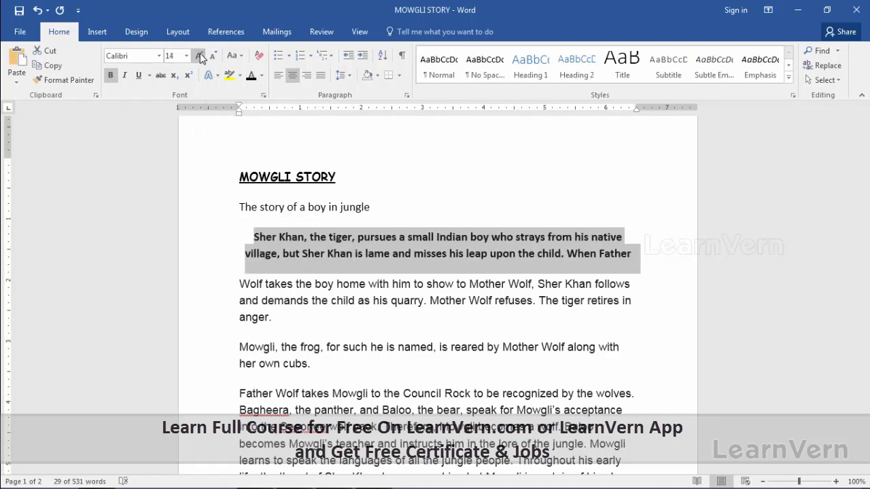
left_click(199, 56)
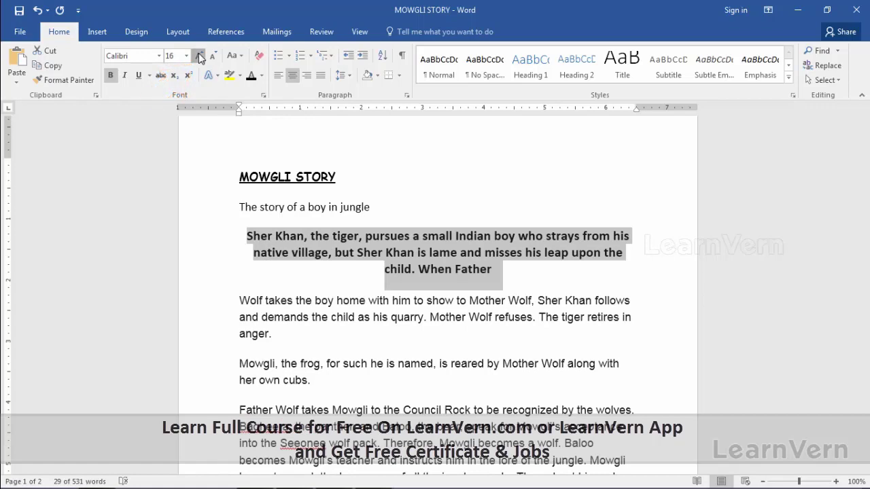
left_click(199, 54)
left_click(199, 54)
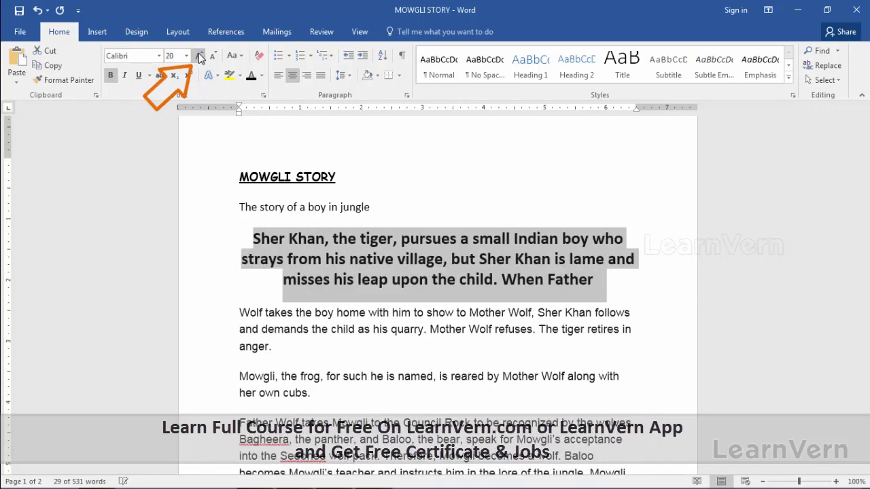
left_click(213, 55)
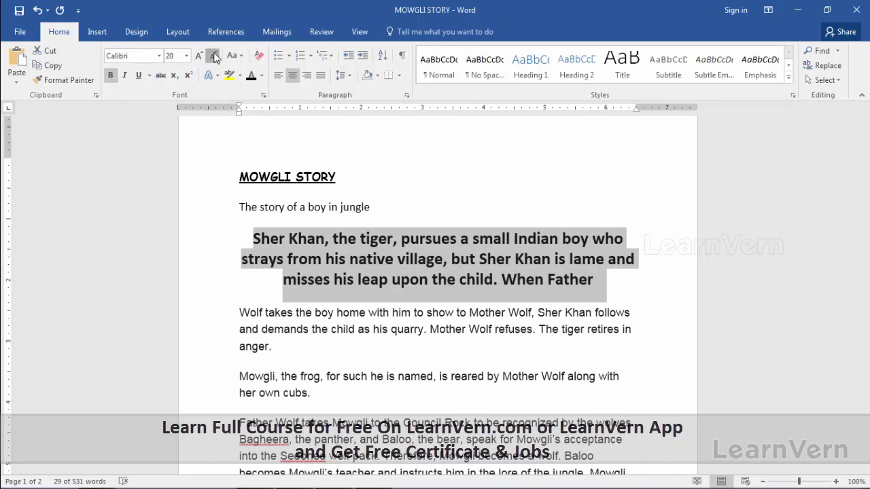
left_click(213, 55)
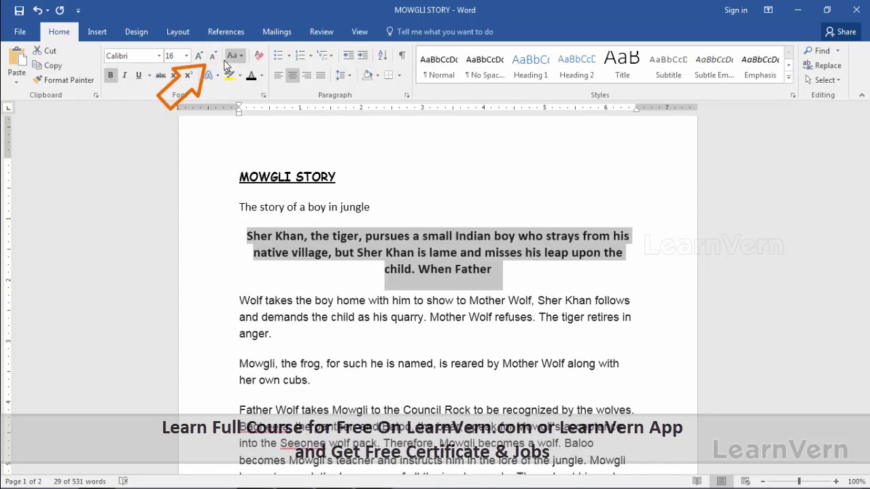
left_click(212, 57)
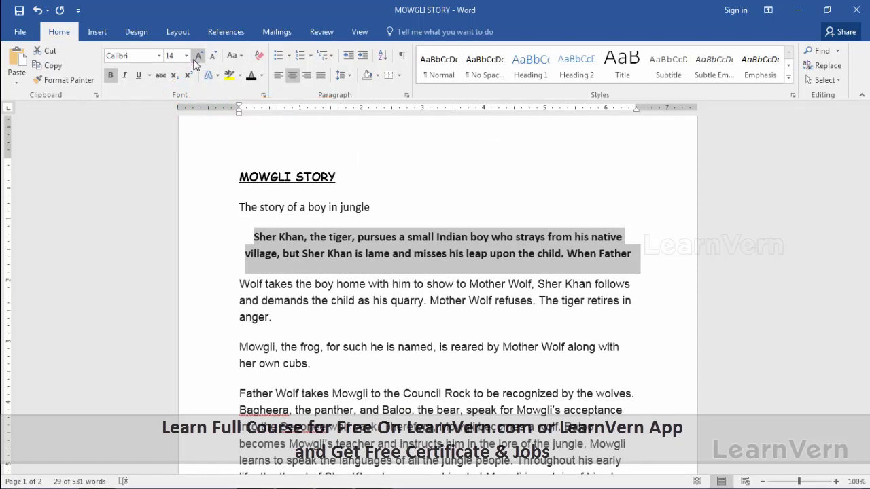
left_click(197, 58)
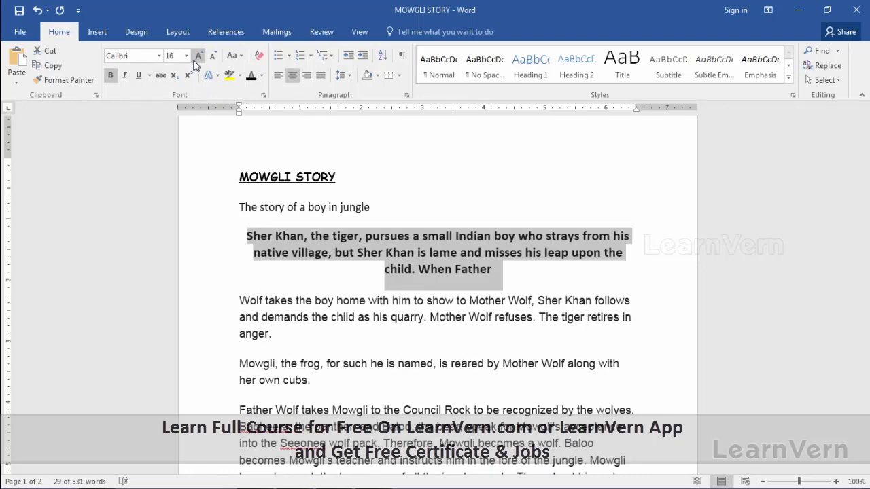
key("ctrl+shift+less")
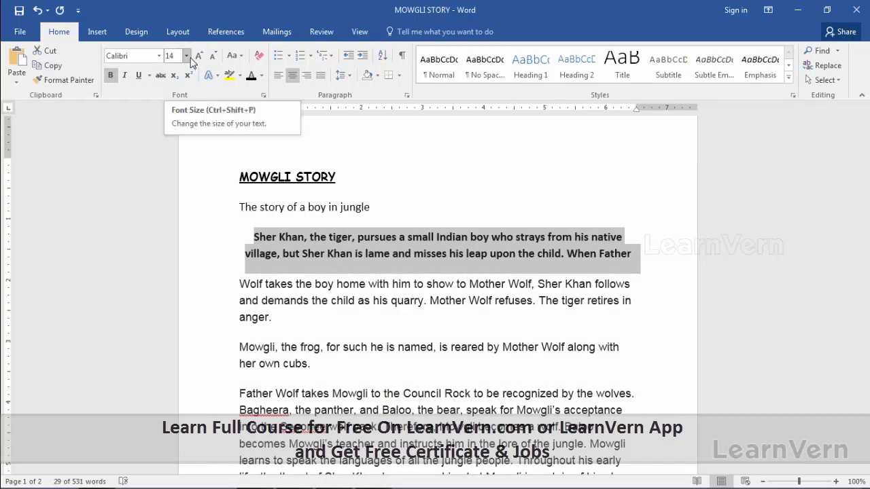
left_click(261, 76)
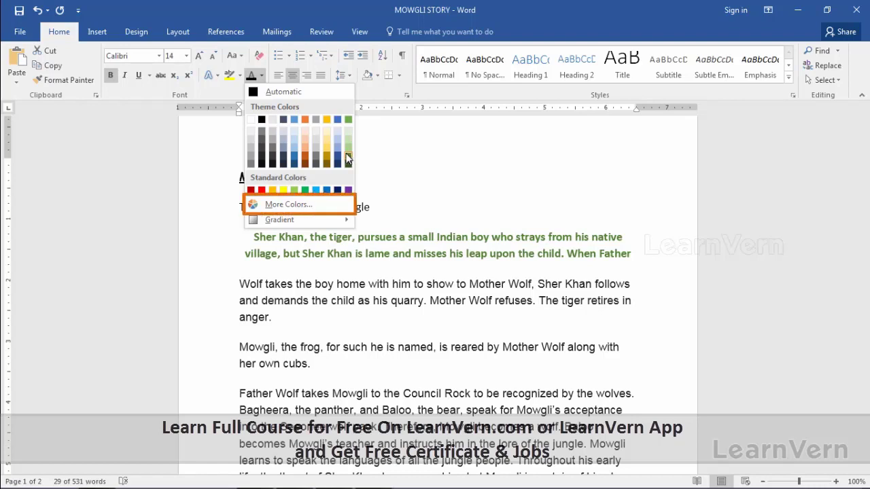
left_click(317, 209)
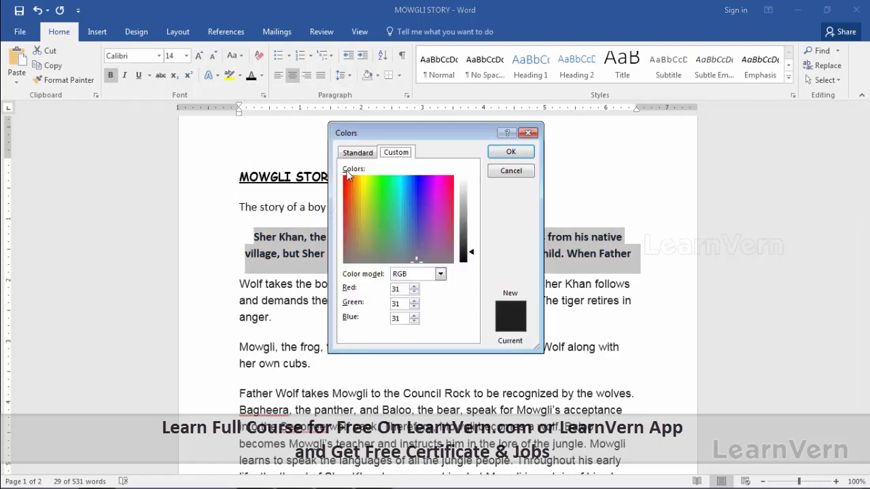
left_click(352, 158)
left_click(404, 155)
left_click(509, 152)
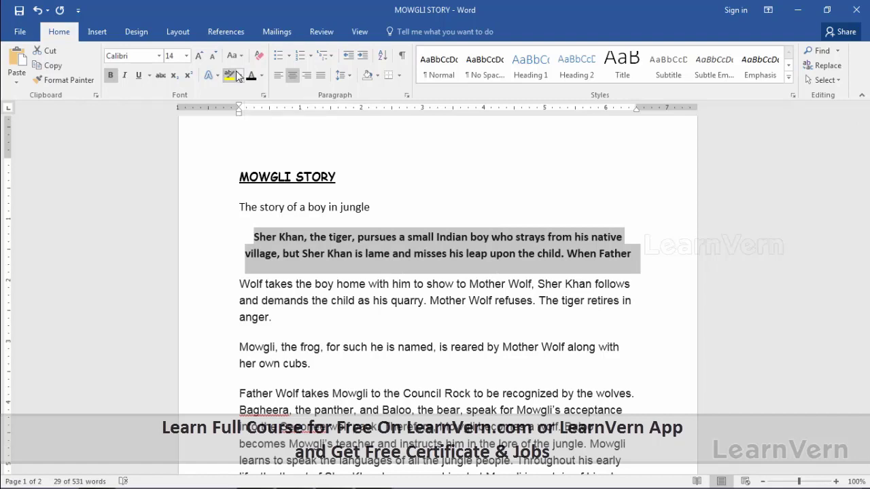
- Turquoise-highlight 'the tiger, pursues a small Indian boy', then 'with him to' and 'reared by'
left_click(398, 208)
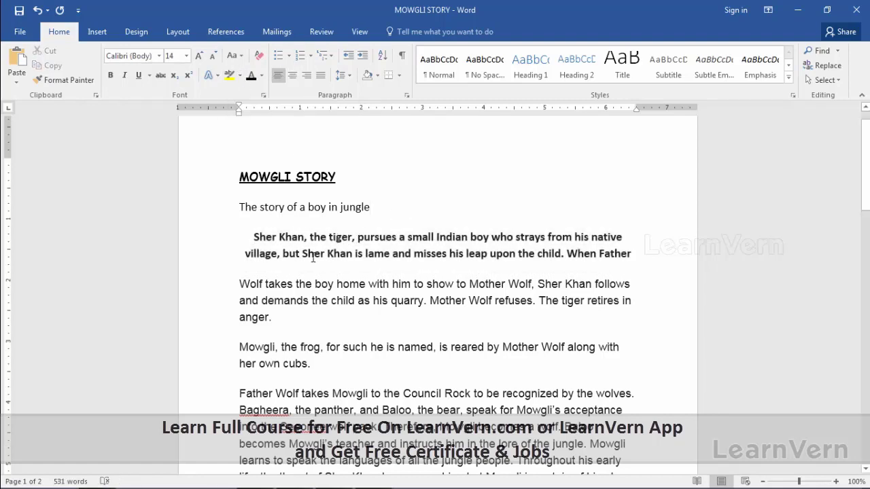
left_click_drag(306, 237, 476, 234)
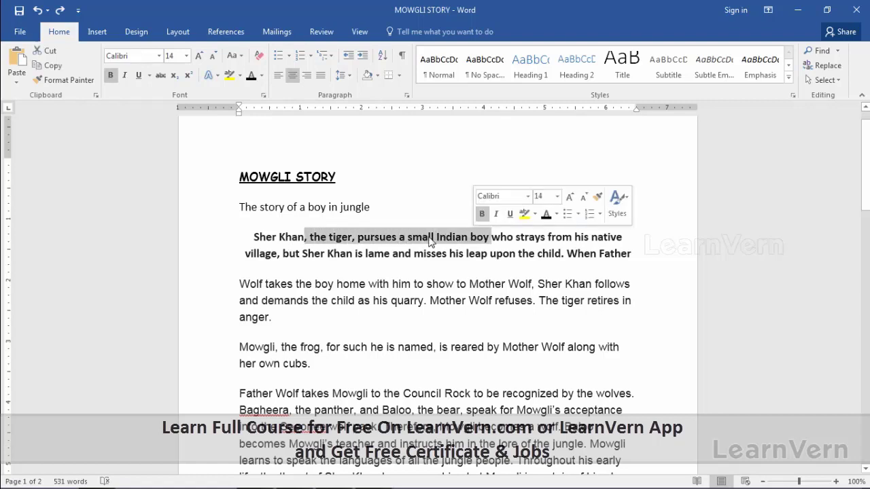
left_click(234, 80)
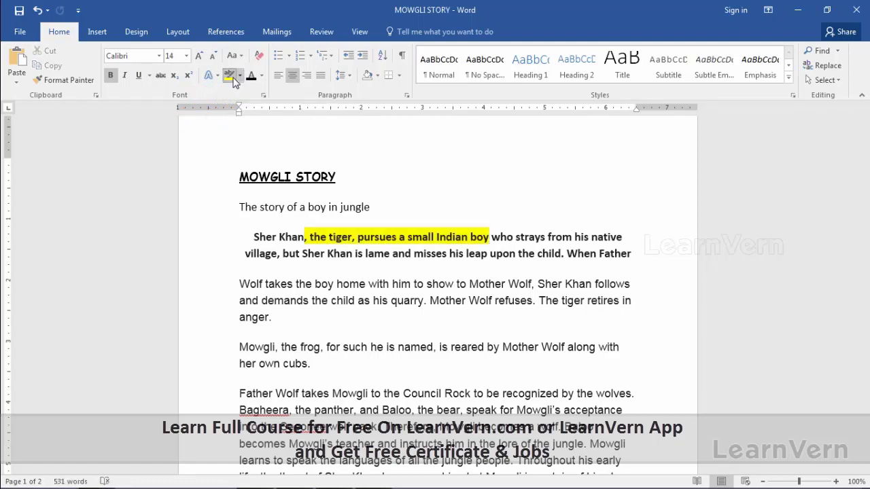
left_click(238, 76)
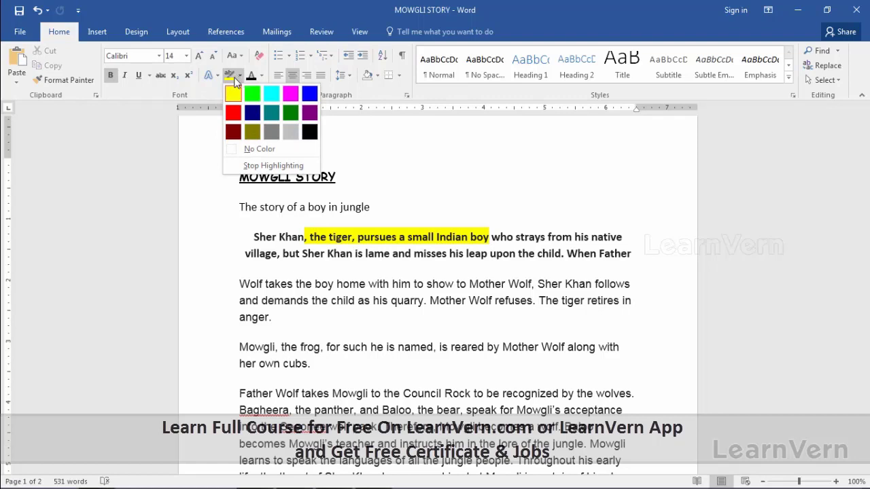
left_click(271, 94)
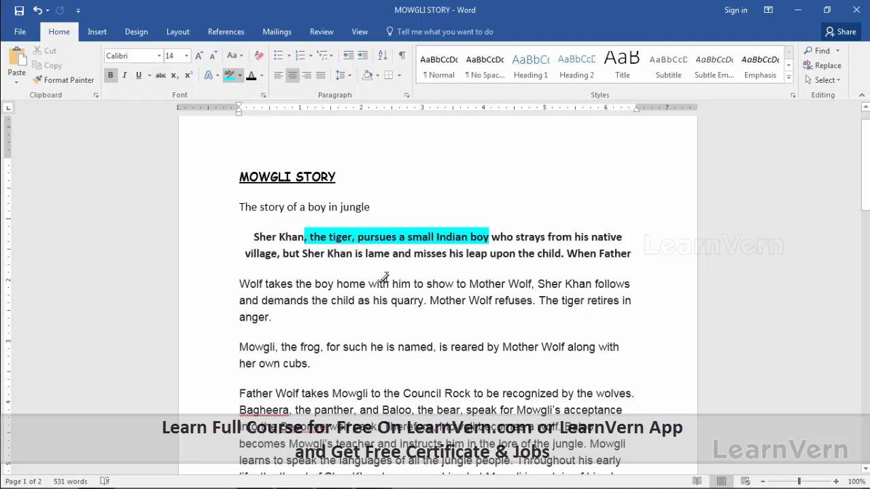
left_click_drag(368, 284, 424, 284)
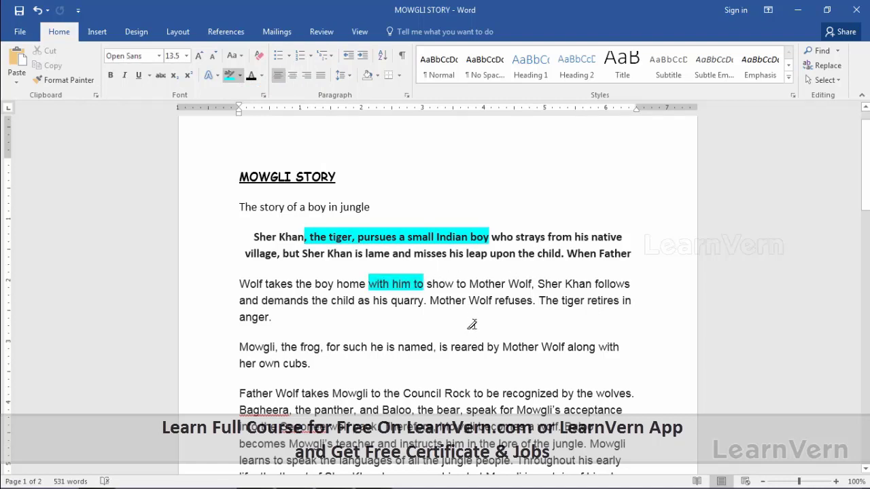
left_click_drag(450, 347, 496, 347)
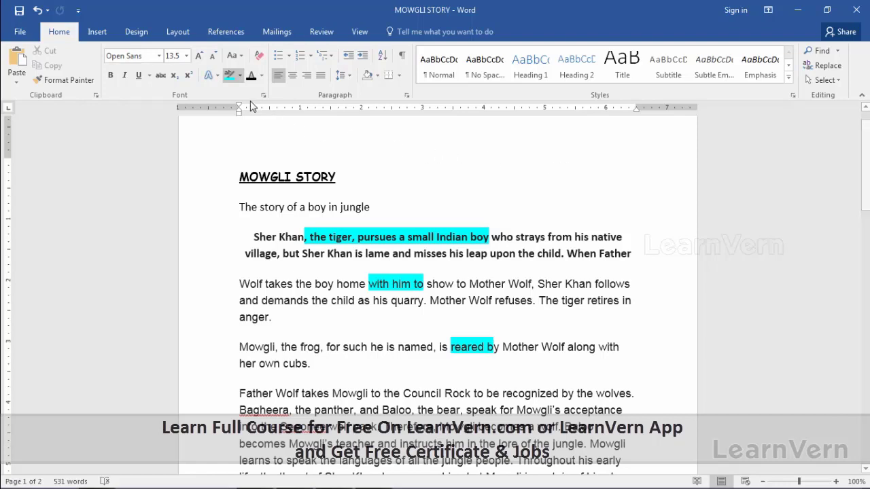
- Turn off highlighting, place the cursor in the MOWGLI STORY title, and preview Text Effects without applying
left_click(230, 77)
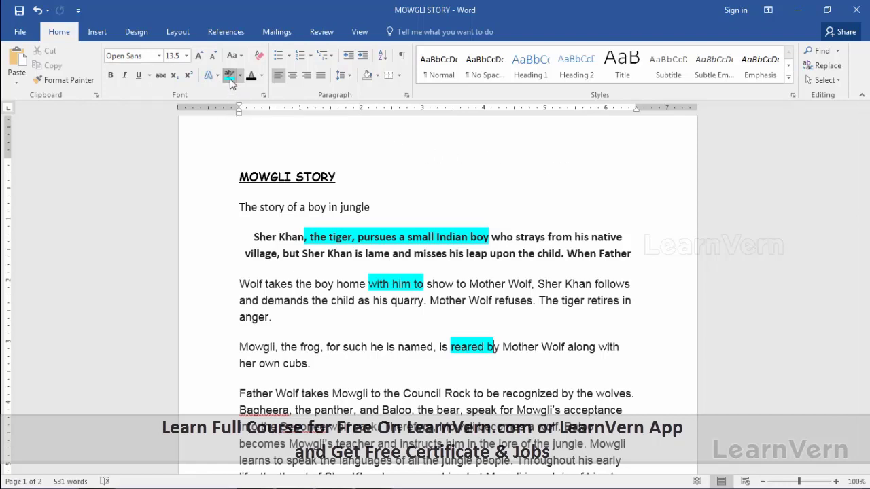
left_click(396, 150)
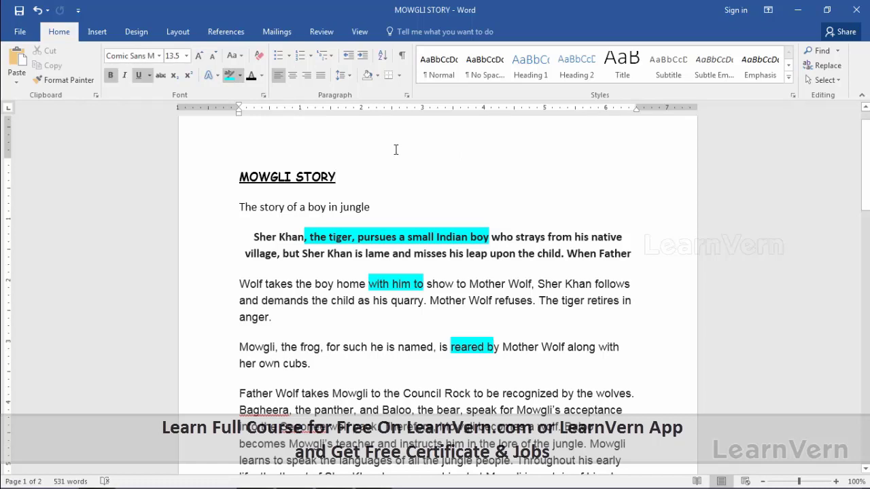
left_click(218, 75)
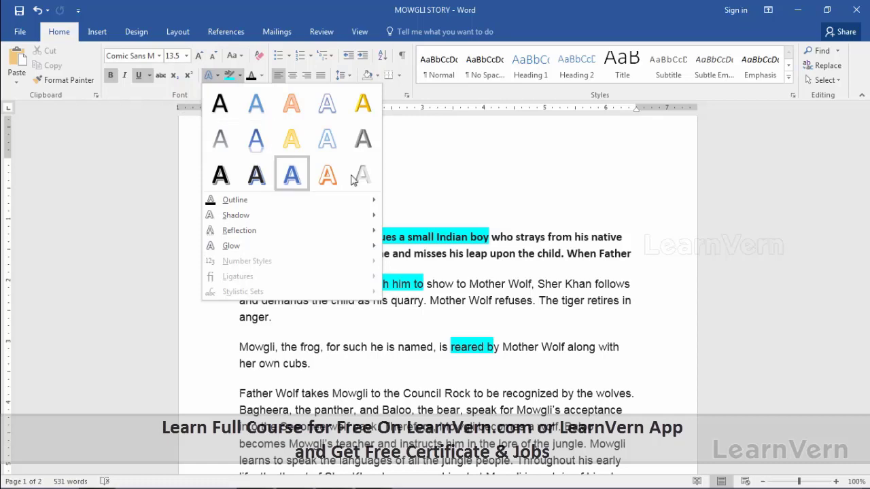
left_click(494, 199)
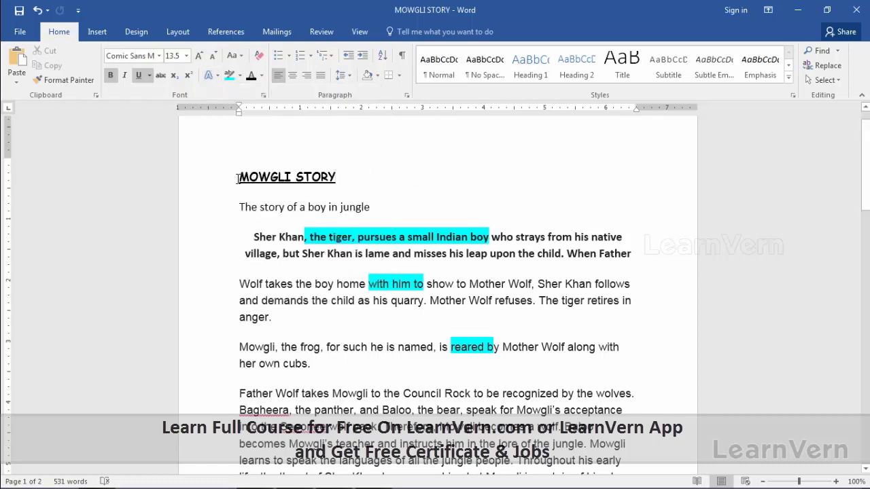
- Right-align the selected MOWGLI STORY title with Ctrl+R, leaving Text Effects unapplied
left_click_drag(238, 178, 344, 174)
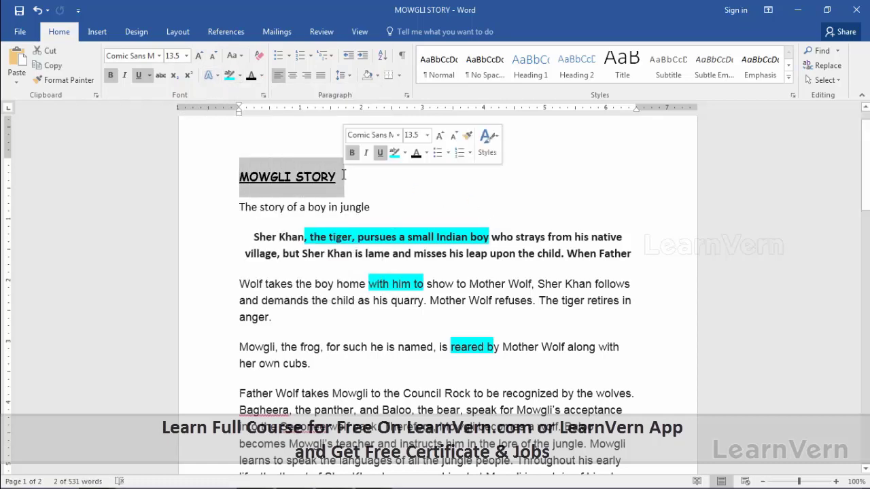
key("ctrl+r")
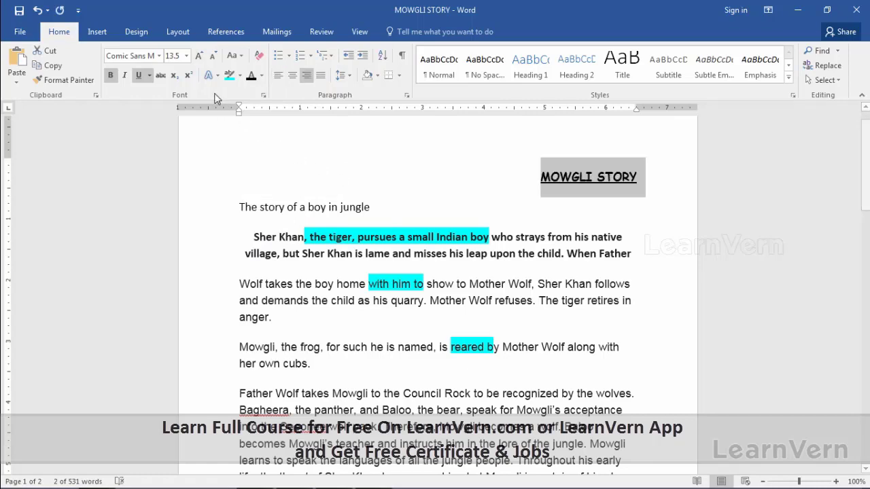
left_click(212, 75)
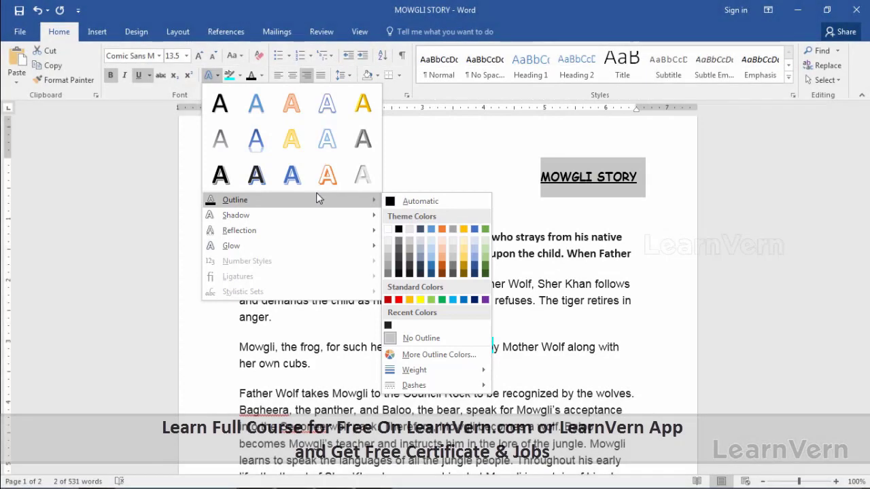
mouse_move(240, 230)
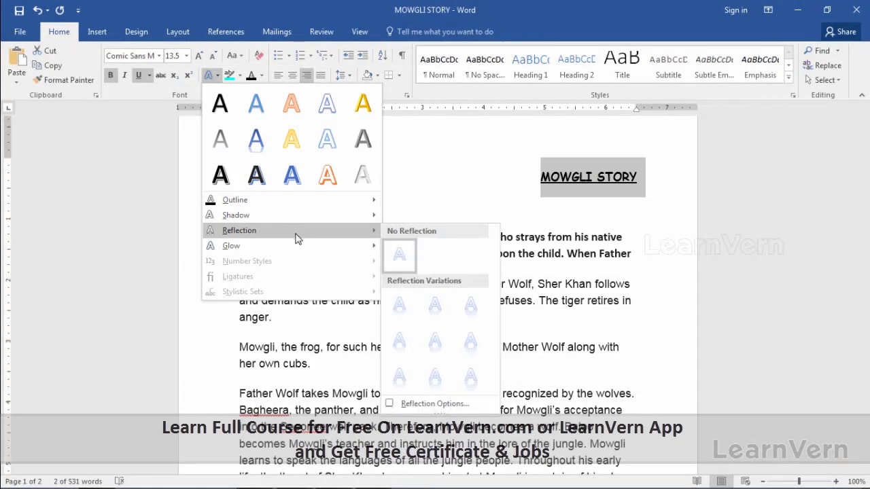
left_click(415, 183)
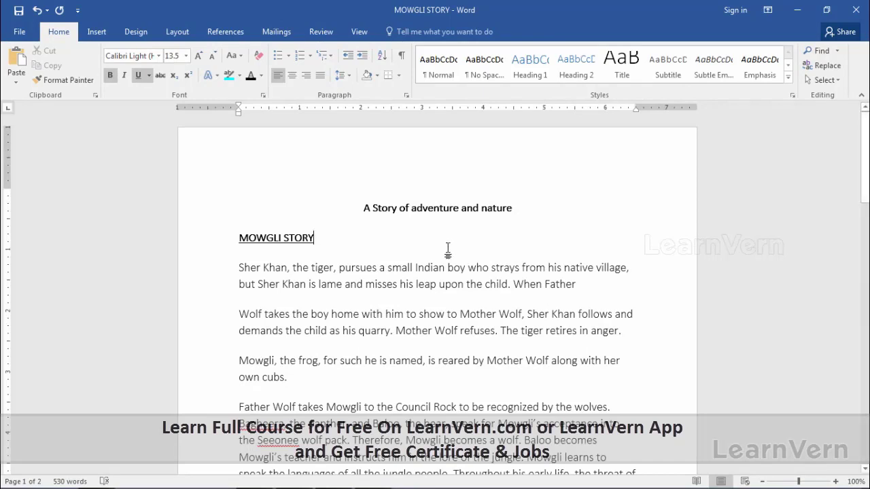
left_click_drag(364, 208, 516, 234)
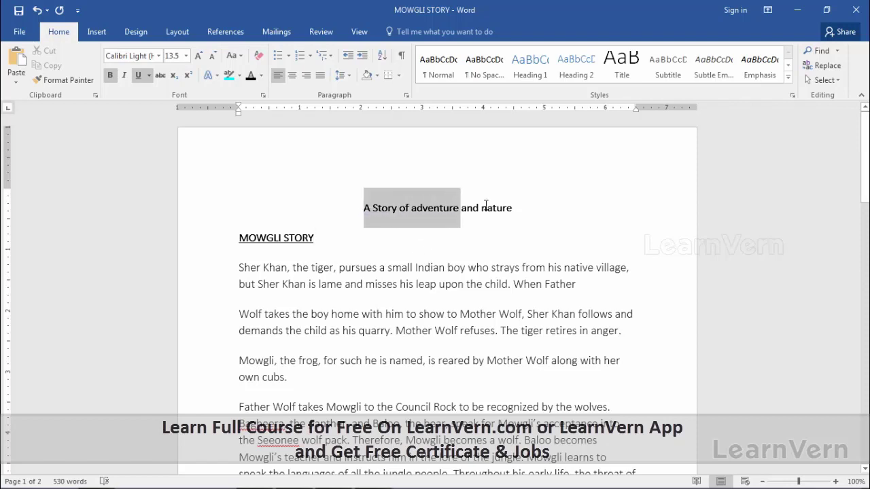
left_click(499, 241)
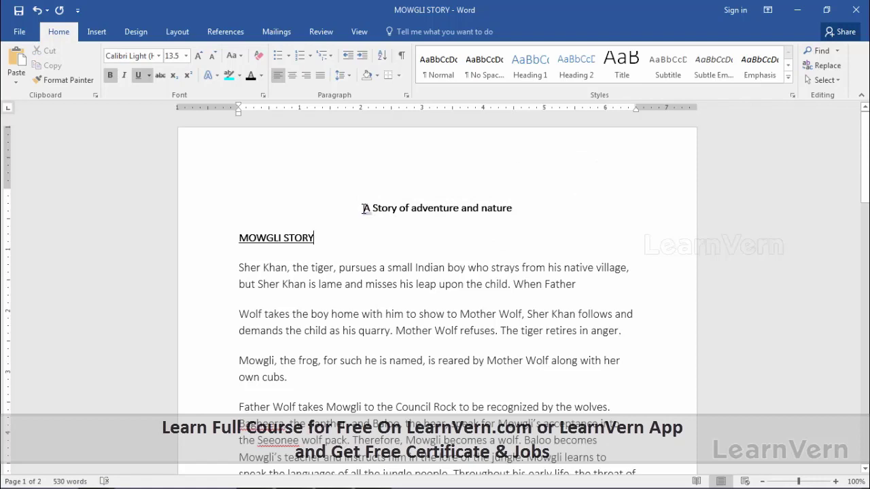
left_click_drag(362, 208, 503, 208)
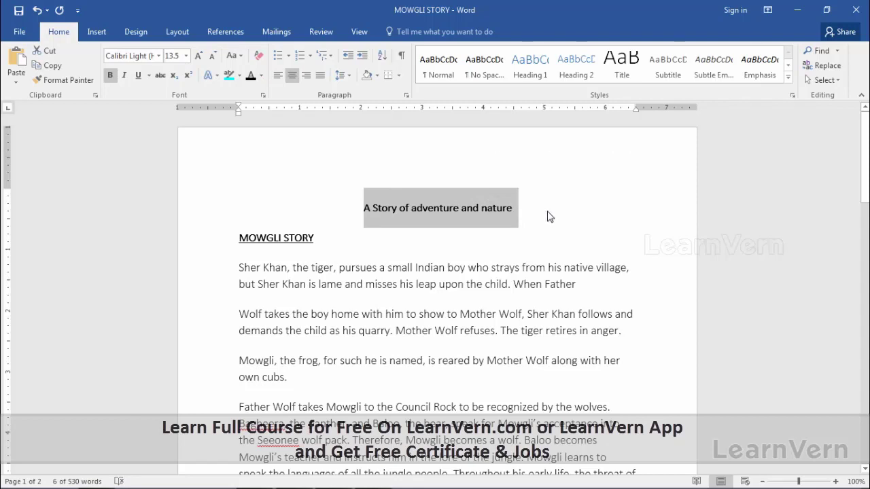
type("A S")
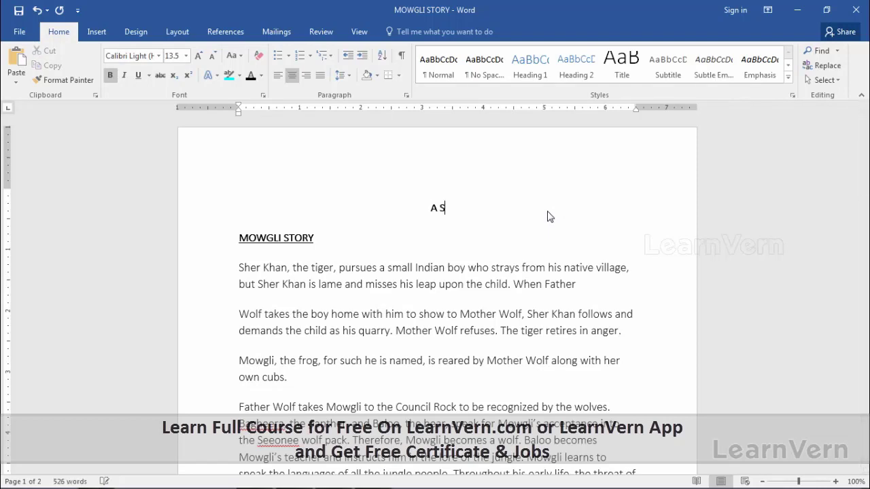
type("T")
key("ctrl+z")
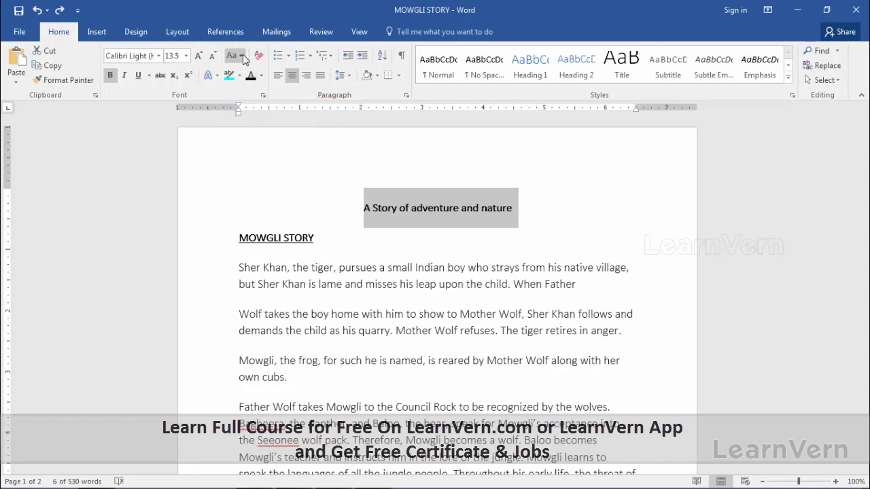
- Change the subtitle to UPPERCASE, then Capitalize Each Word, then lowercase
left_click(242, 57)
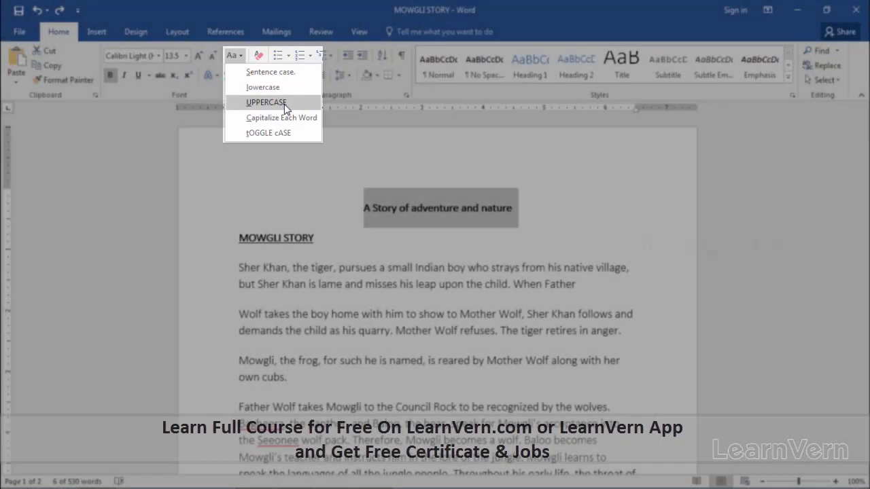
left_click(284, 106)
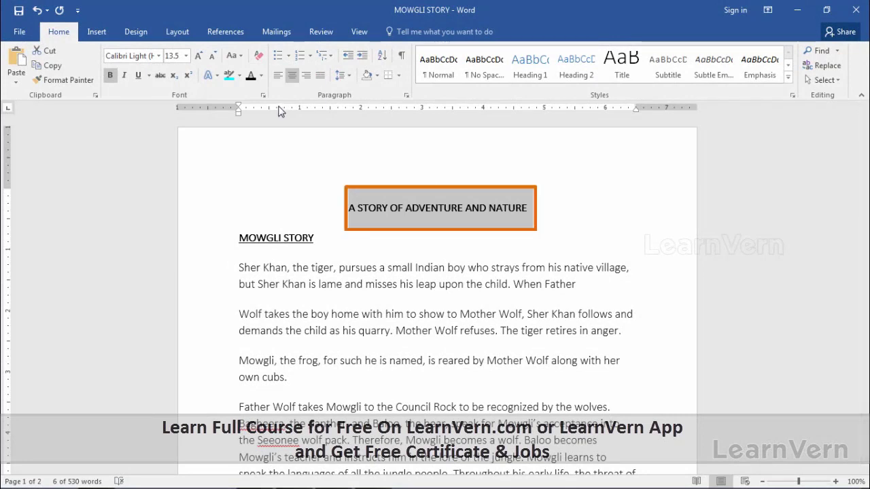
left_click(237, 60)
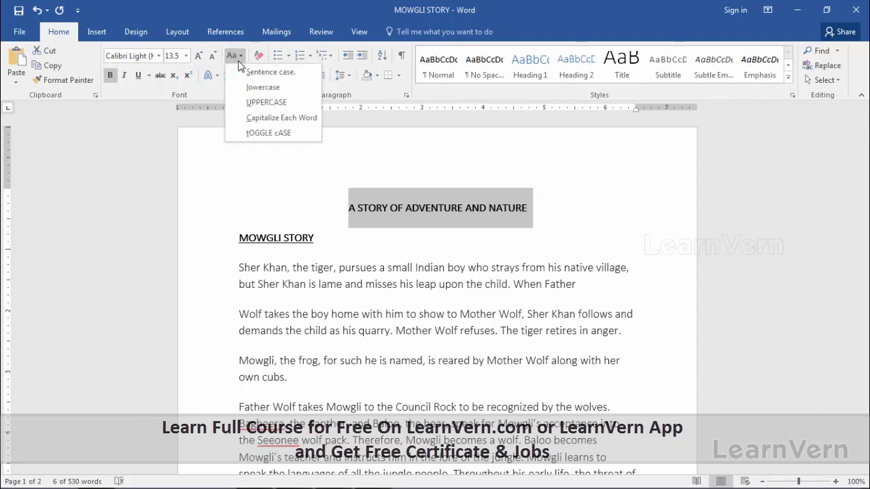
left_click(254, 119)
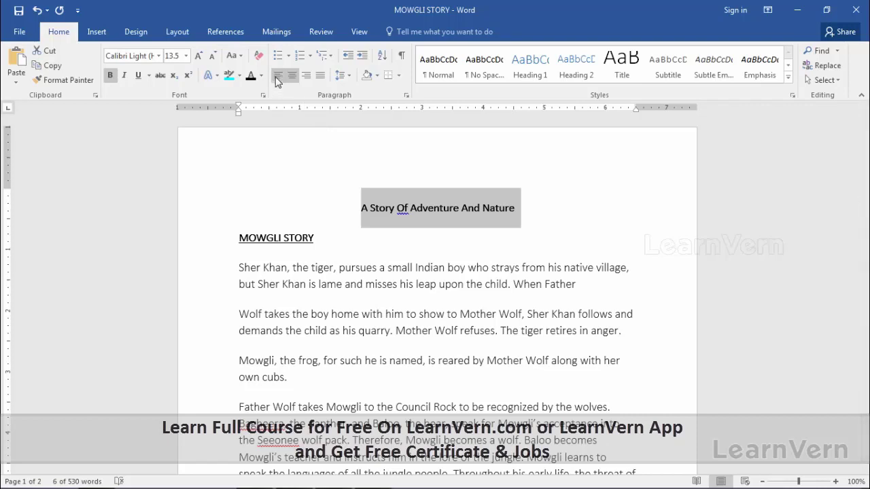
left_click(240, 56)
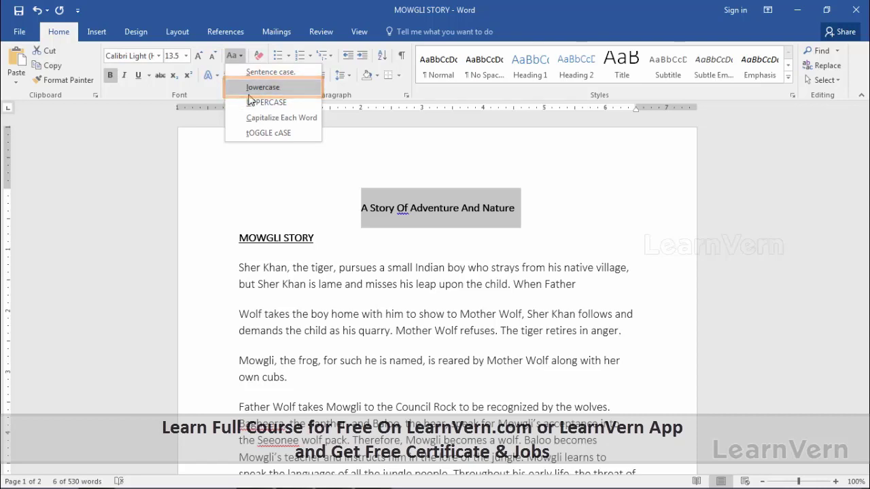
left_click(249, 89)
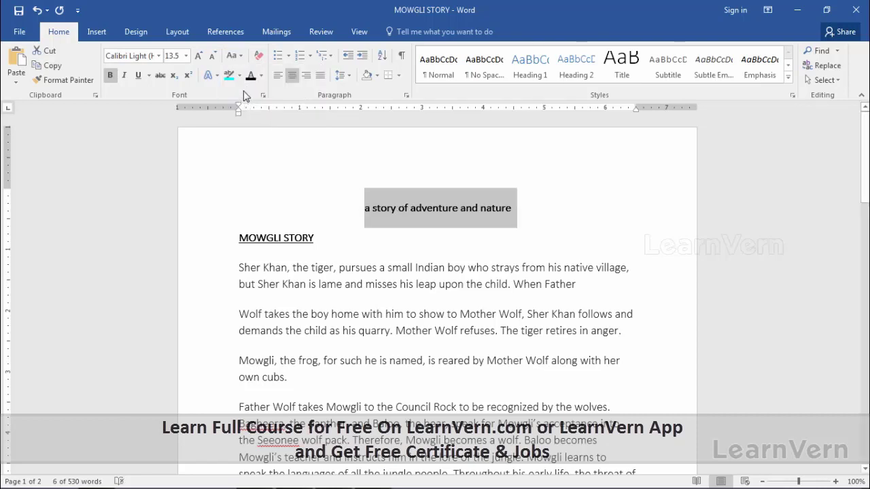
- Try Sentence case and tOGGLE cASE on the subtitle, then return it to UPPERCASE
left_click(241, 58)
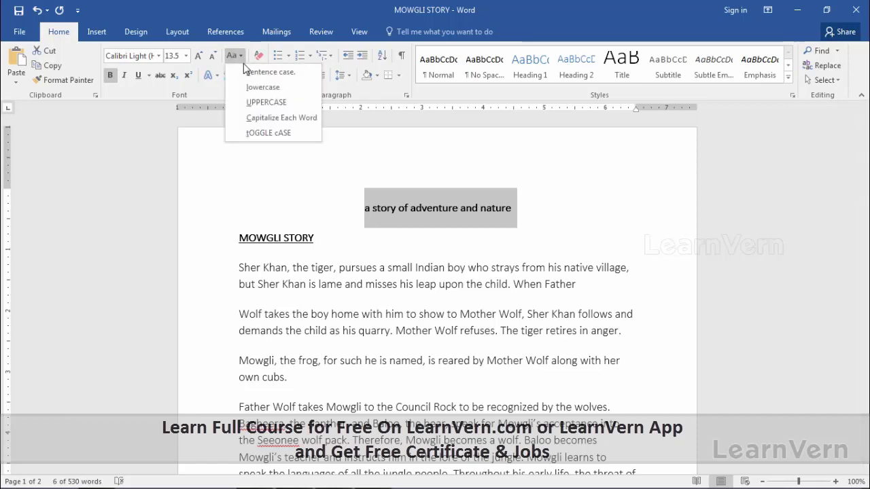
left_click(250, 73)
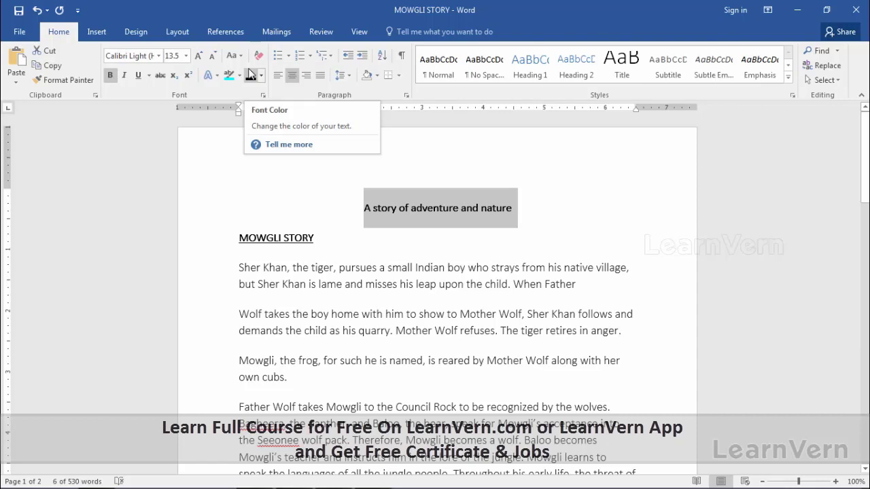
left_click(238, 57)
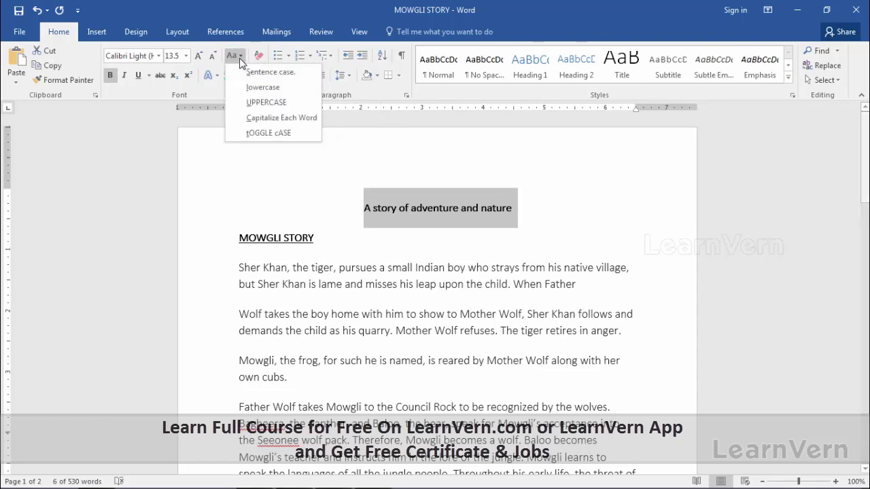
left_click(262, 133)
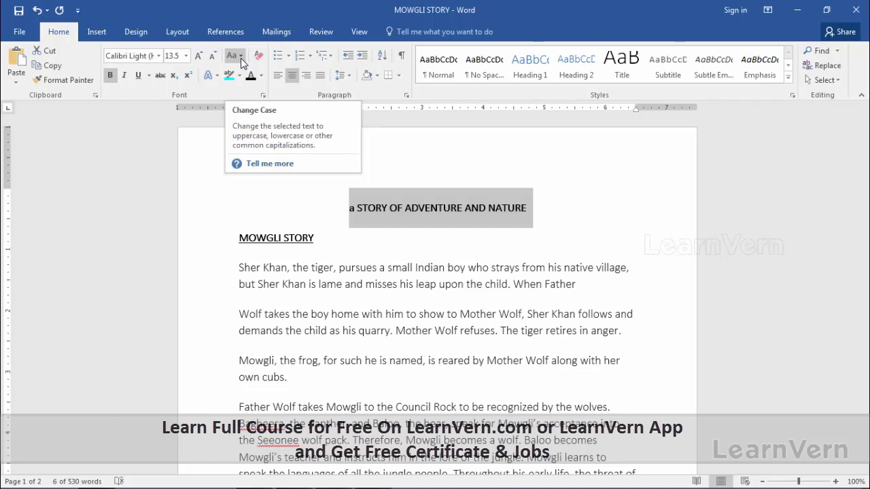
left_click(242, 59)
left_click(242, 100)
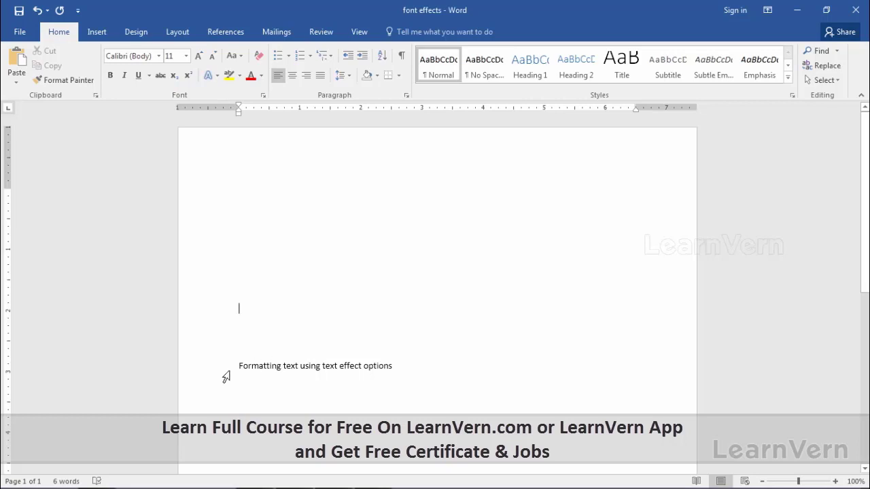
- Format the 'Formatting text using text effect options' line in Arial Black, size 26
left_click(210, 370)
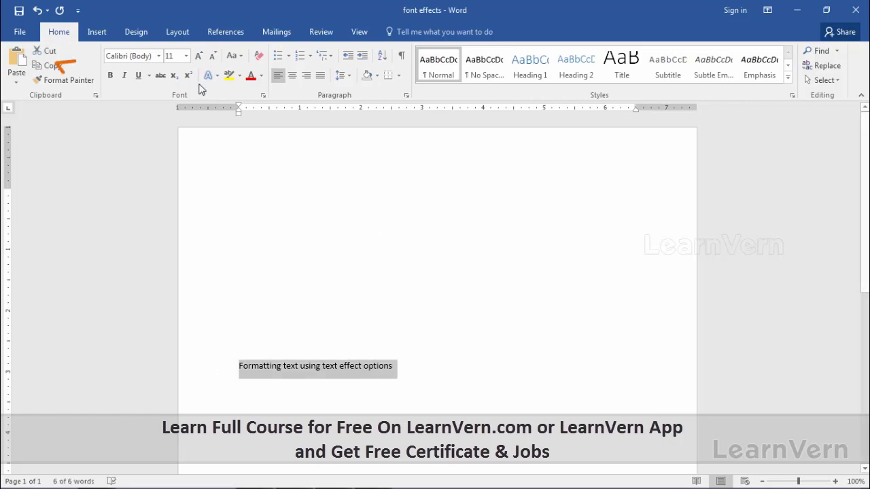
left_click(159, 55)
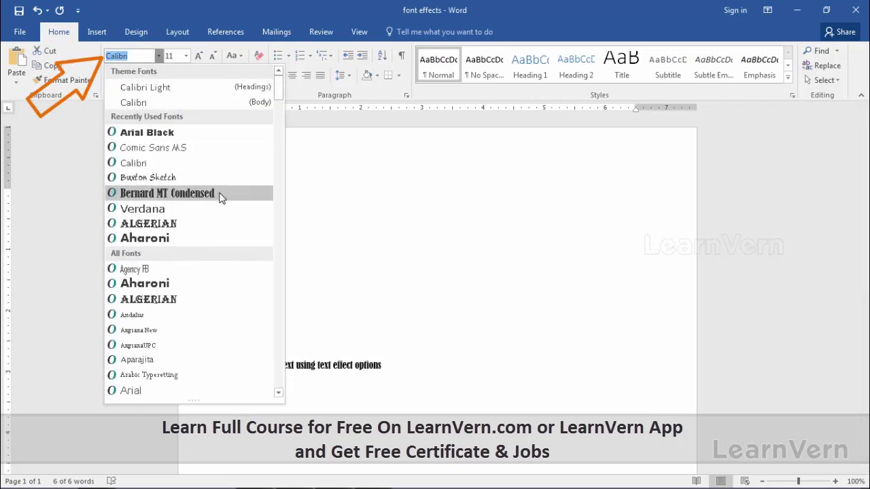
scroll(217, 221, "down", 1)
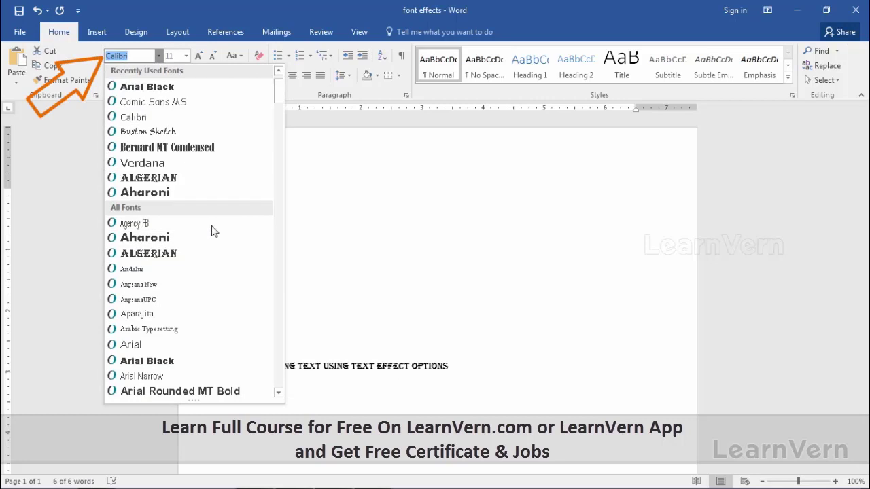
left_click(173, 87)
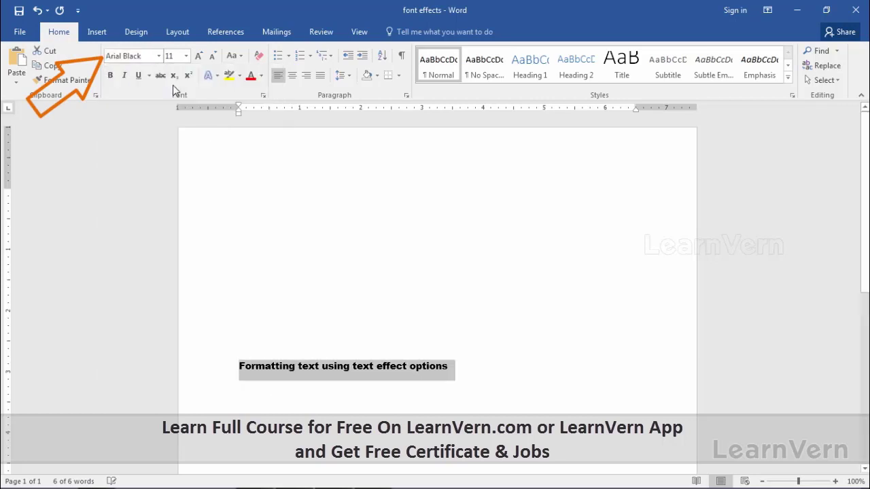
left_click(186, 56)
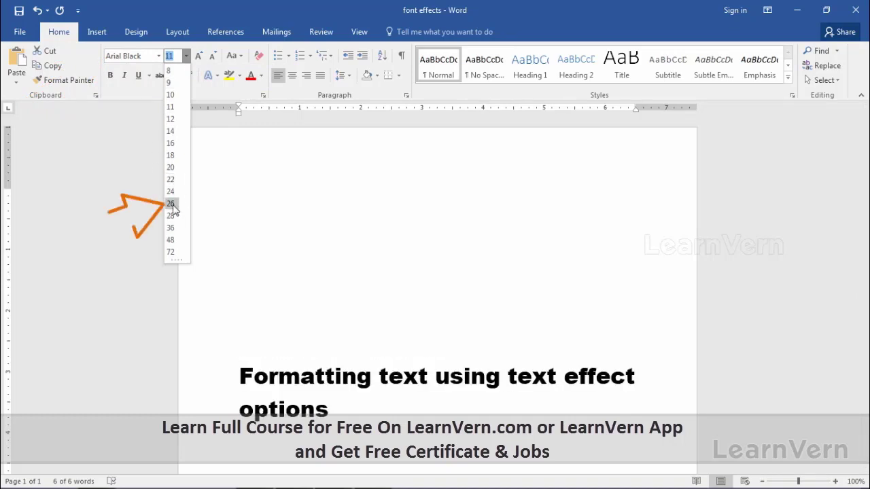
left_click(171, 204)
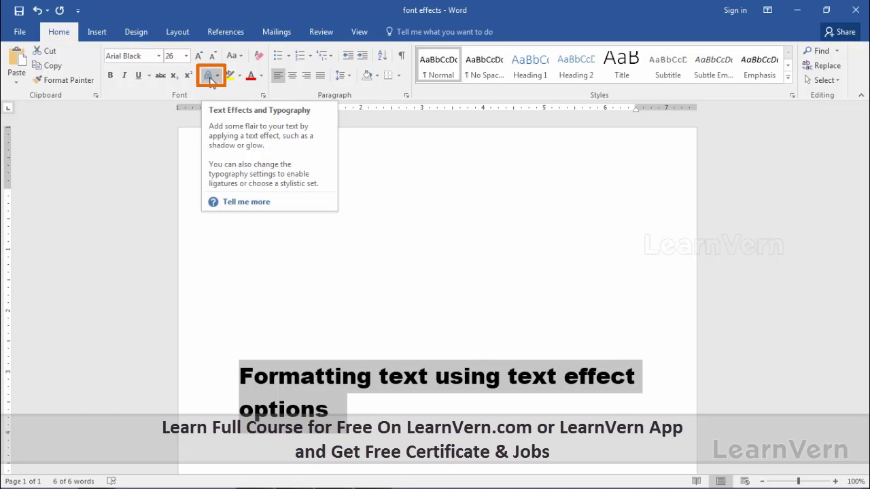
- Apply the gold text effect to the heading, then recolour it blue
left_click(211, 79)
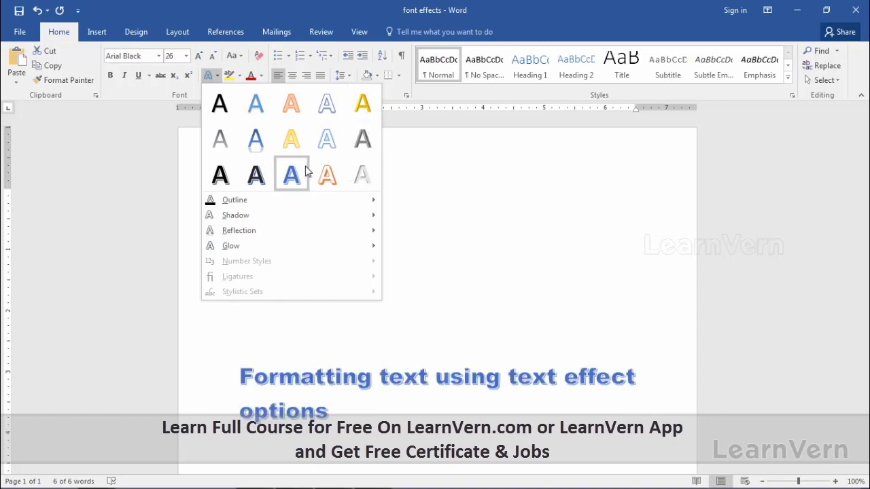
left_click(362, 103)
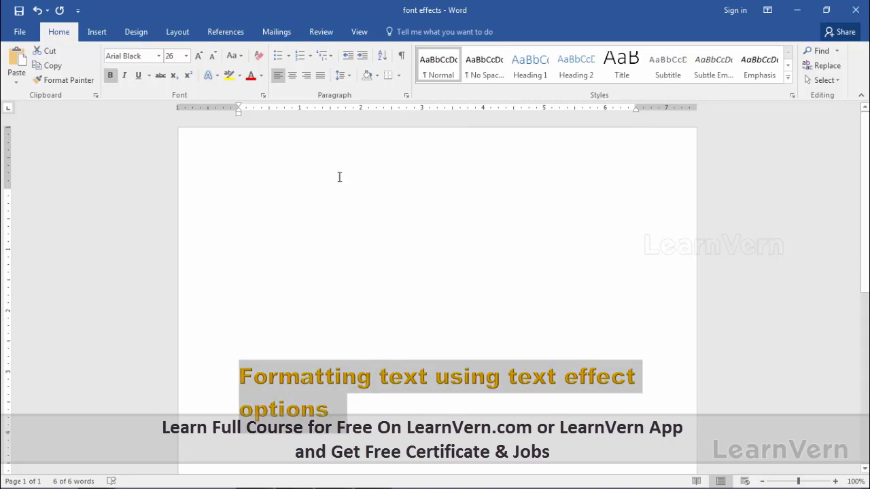
left_click(274, 379)
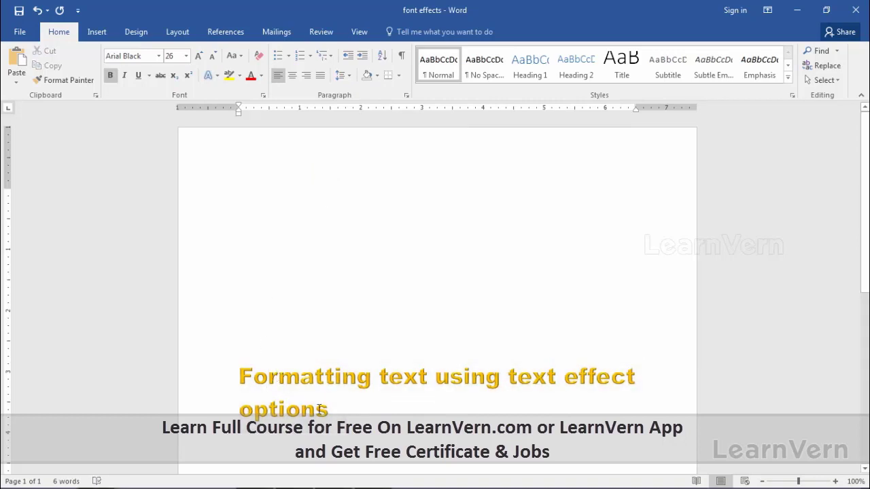
left_click_drag(319, 409, 242, 375)
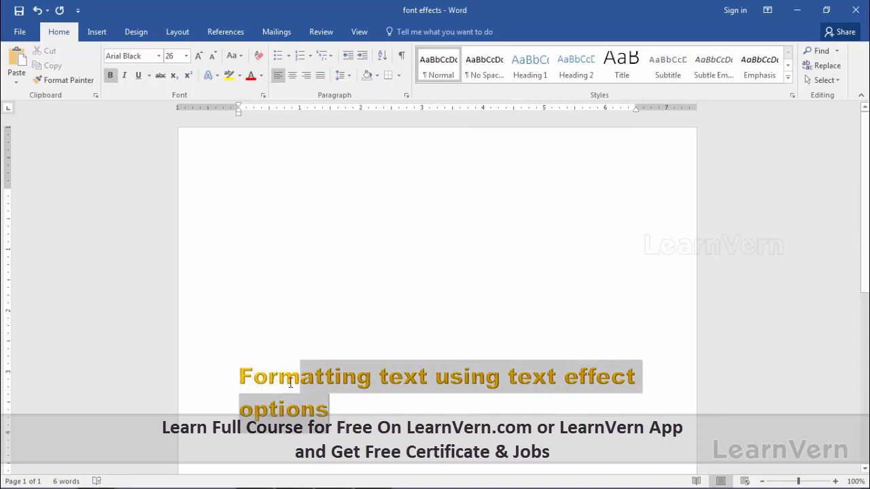
left_click(261, 75)
left_click(296, 162)
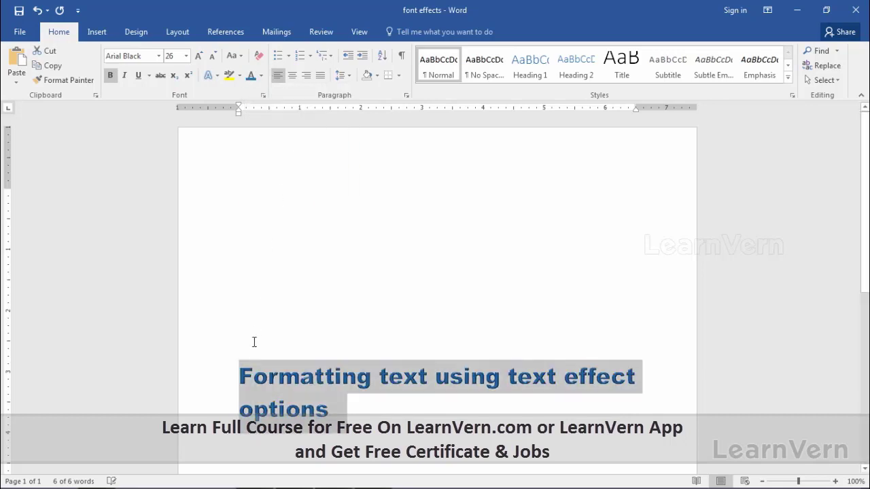
left_click(277, 333)
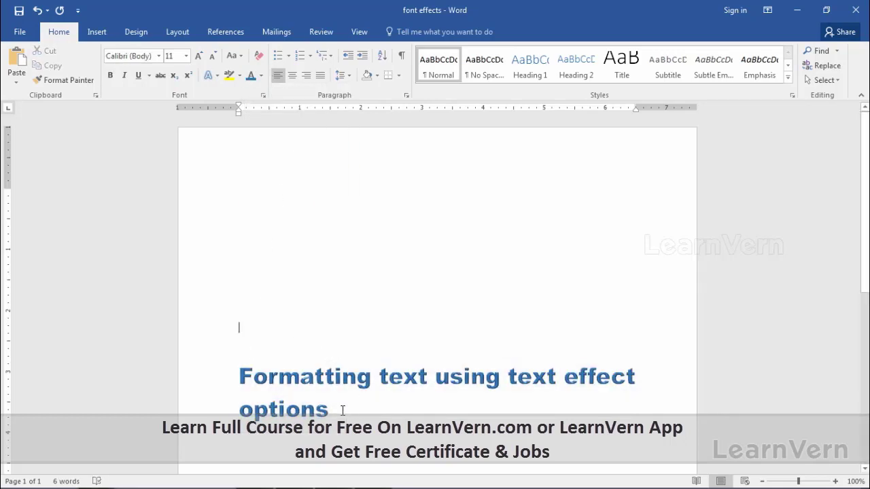
- Switch the heading to the plain black text effect with grey shadow, keeping its colour
left_click_drag(342, 410, 226, 382)
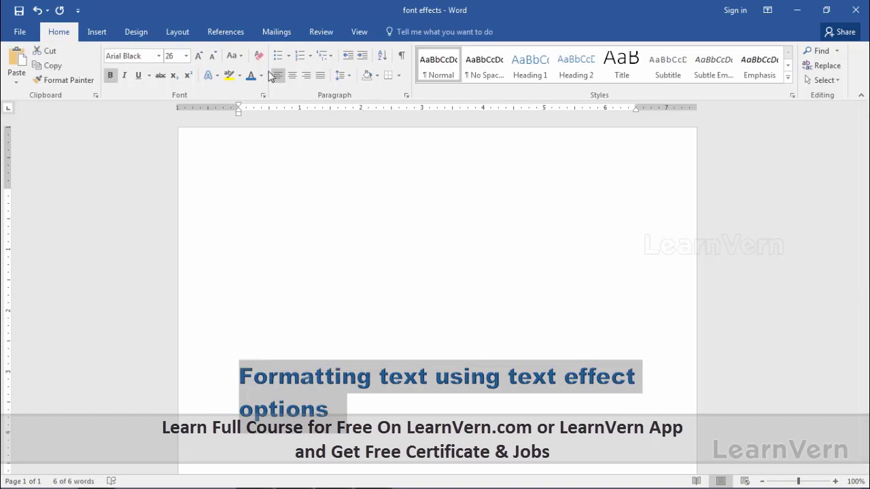
left_click(212, 76)
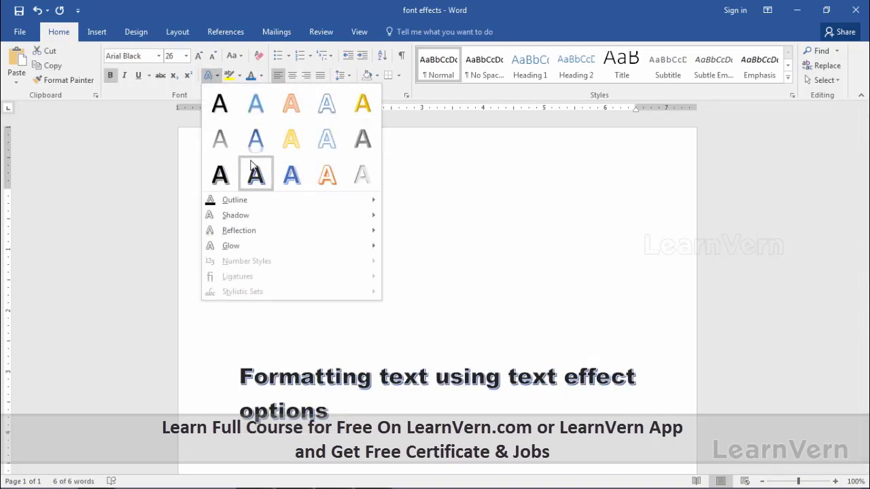
mouse_move(231, 245)
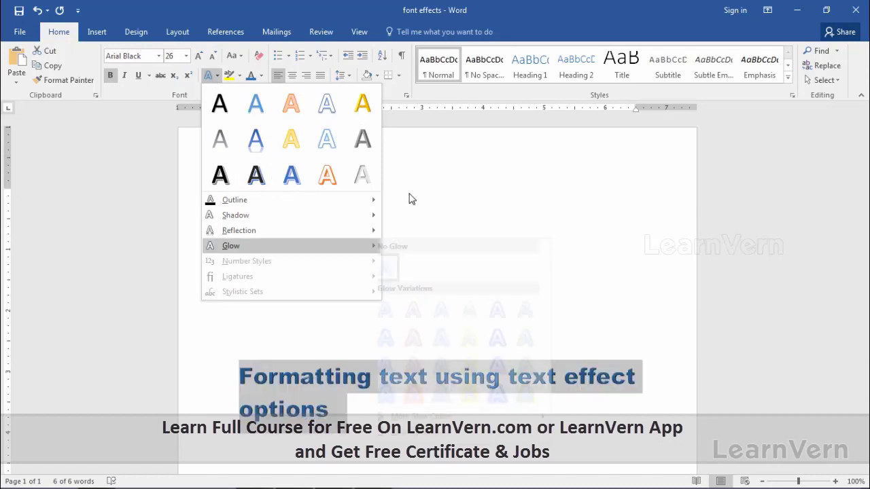
left_click(212, 111)
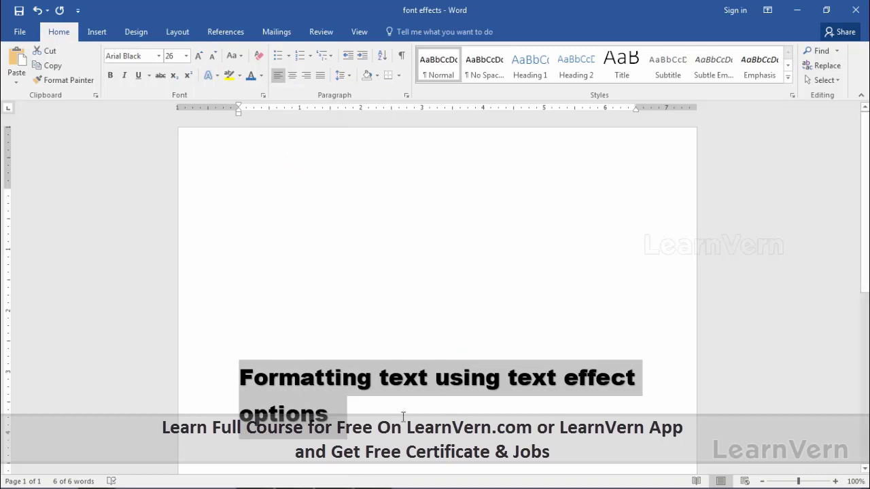
left_click(350, 415)
triple_click(259, 377)
left_click(262, 75)
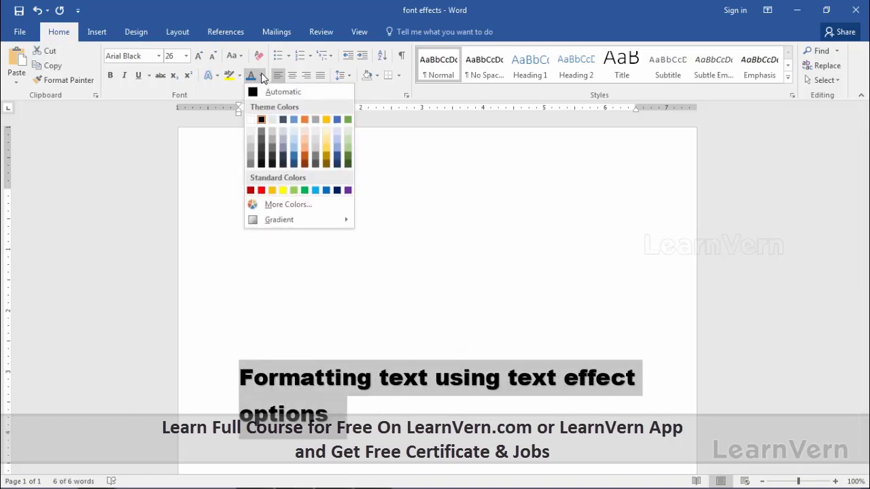
left_click(261, 75)
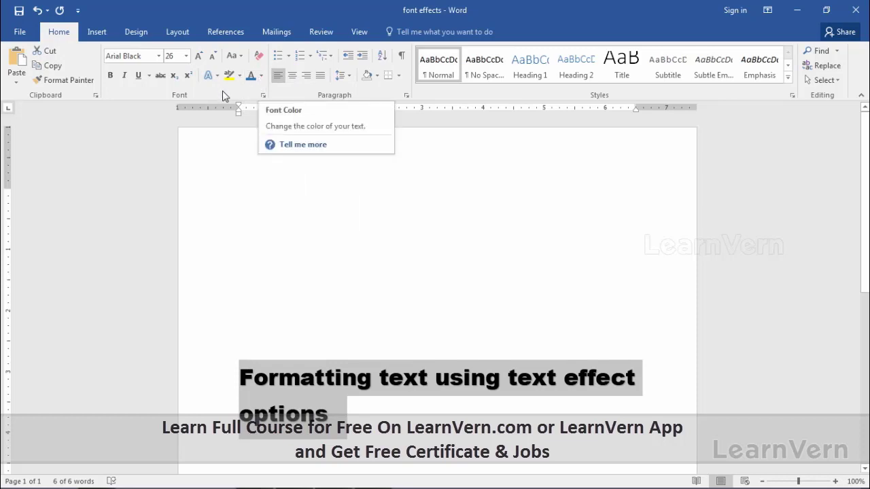
left_click(209, 76)
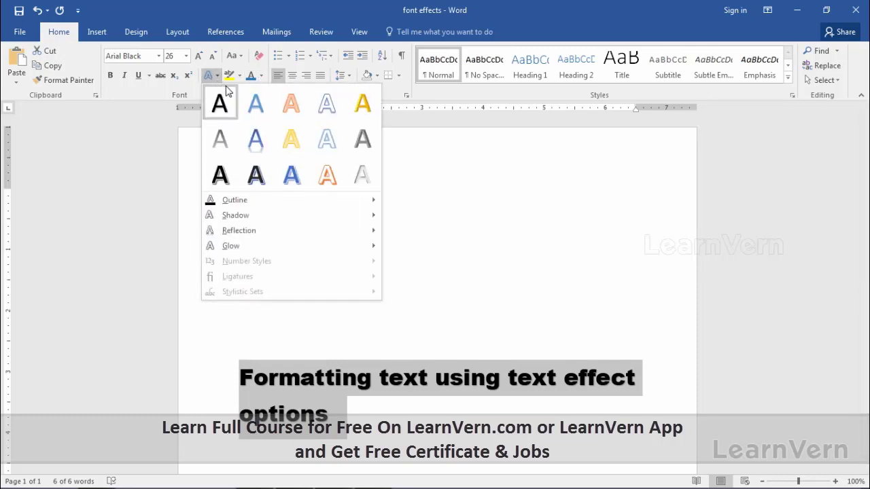
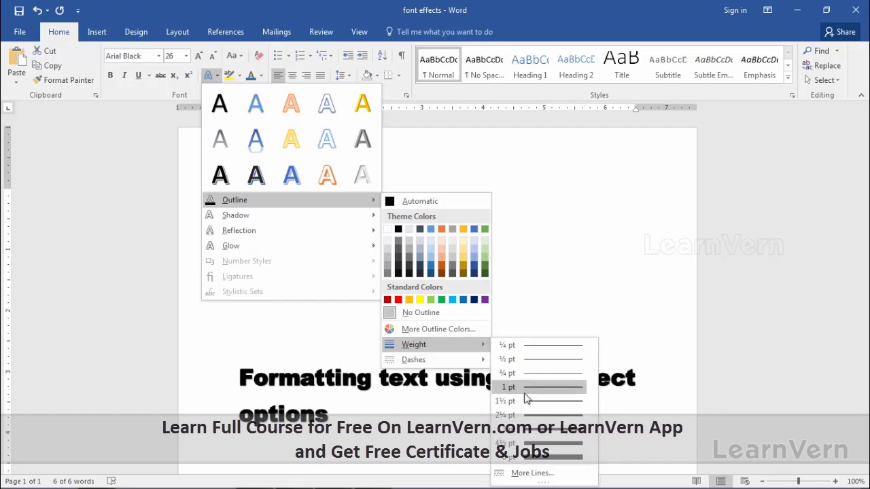
- Give the heading a red outline and an Offset Right shadow
left_click(401, 301)
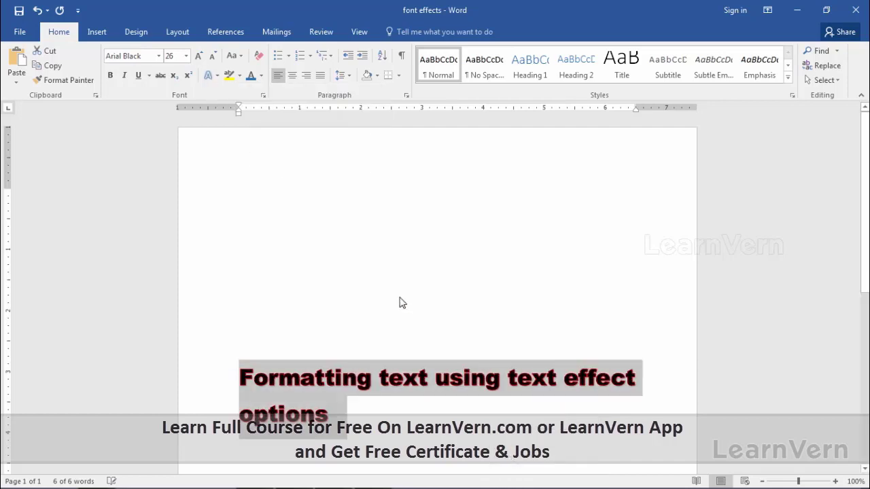
left_click(215, 76)
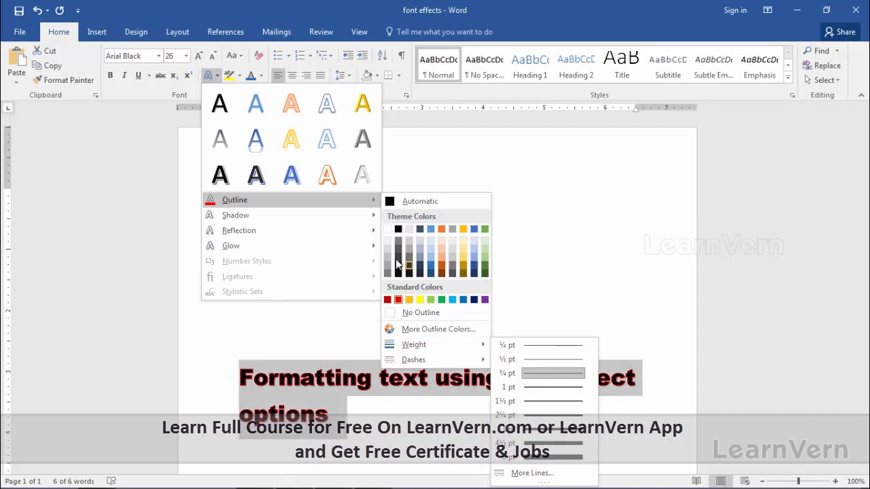
mouse_move(235, 215)
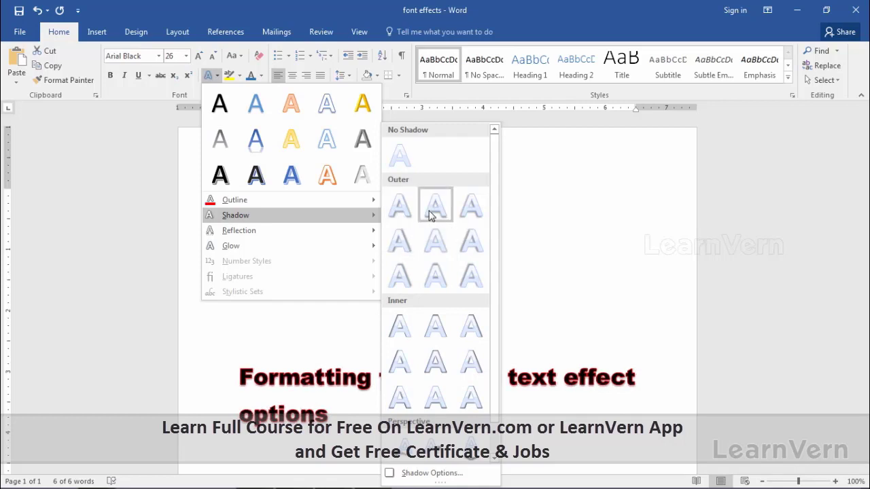
left_click(401, 241)
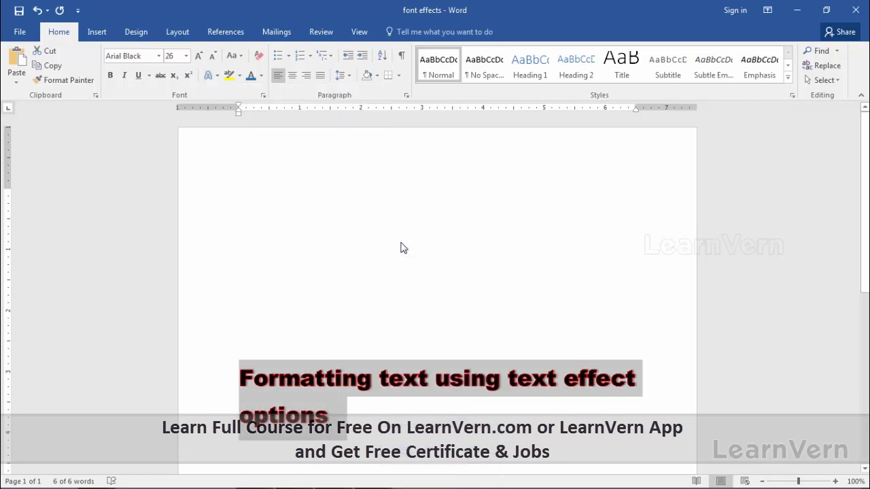
- Reselect the whole heading and bring up the text effects choices again
left_click(437, 239)
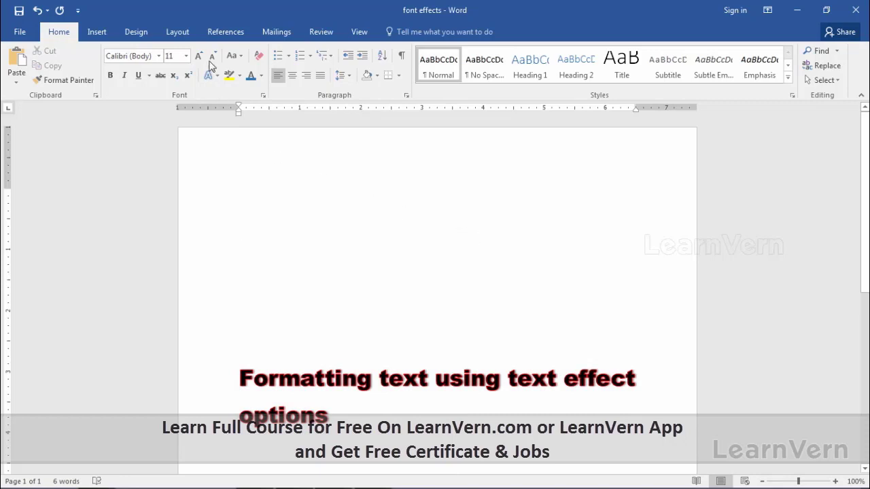
left_click_drag(338, 414, 170, 345)
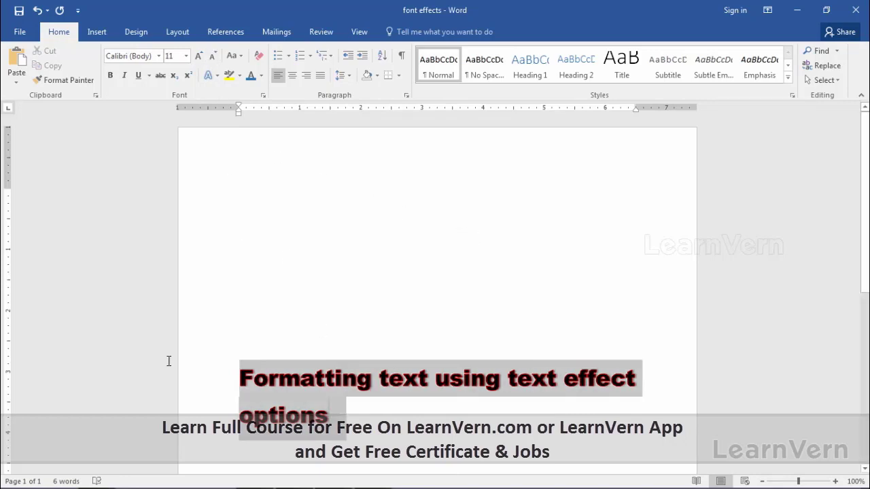
left_click(208, 75)
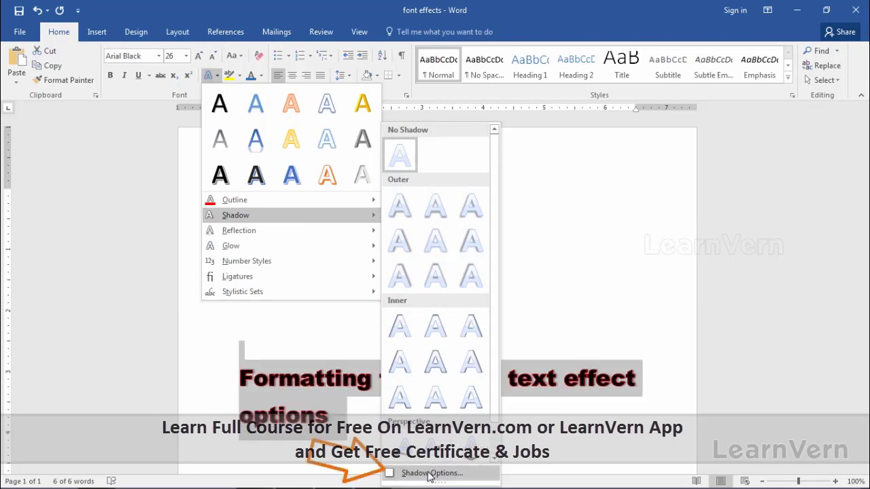
- Apply an Offset Diagonal Bottom Right shadow with 27% transparency, 22 pt blur, 38° angle, 0 pt distance
left_click(428, 474)
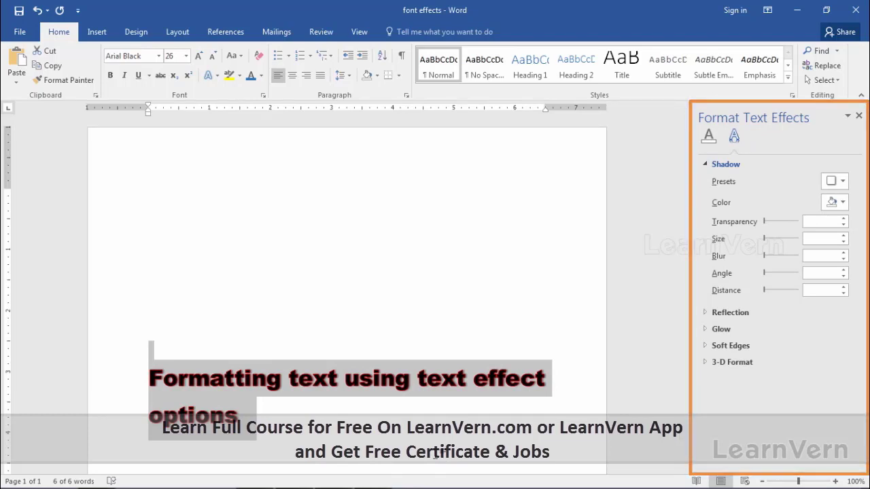
left_click(836, 181)
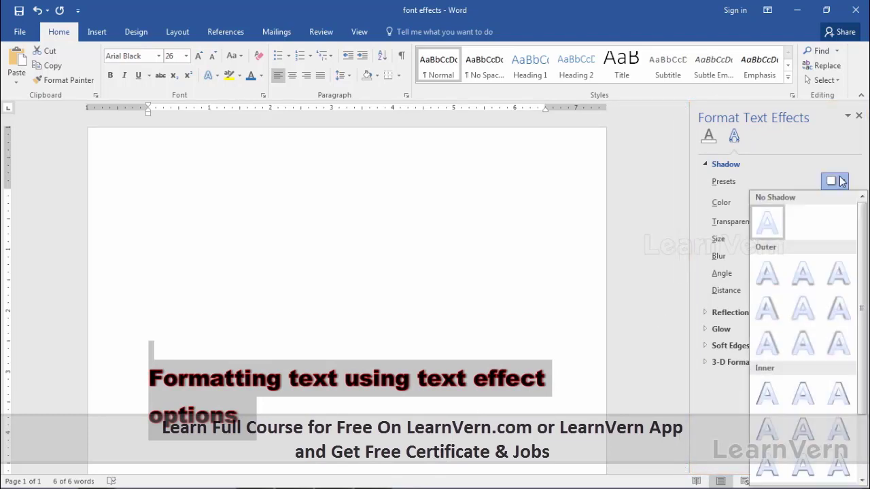
left_click(777, 275)
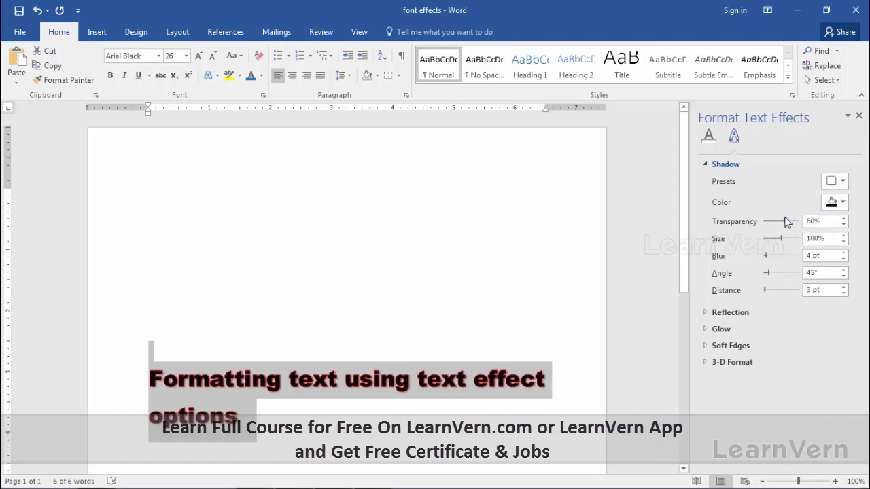
mouse_move(784, 226)
left_mouse_down()
mouse_move(761, 229)
mouse_move(782, 226)
mouse_move(765, 228)
mouse_move(800, 239)
left_mouse_up()
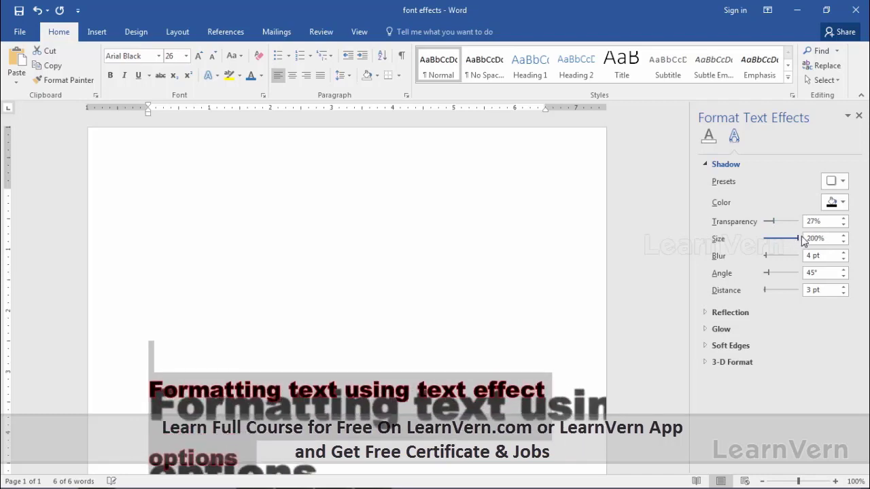
mouse_move(800, 239)
left_mouse_down()
mouse_move(777, 248)
mouse_move(782, 242)
left_mouse_up()
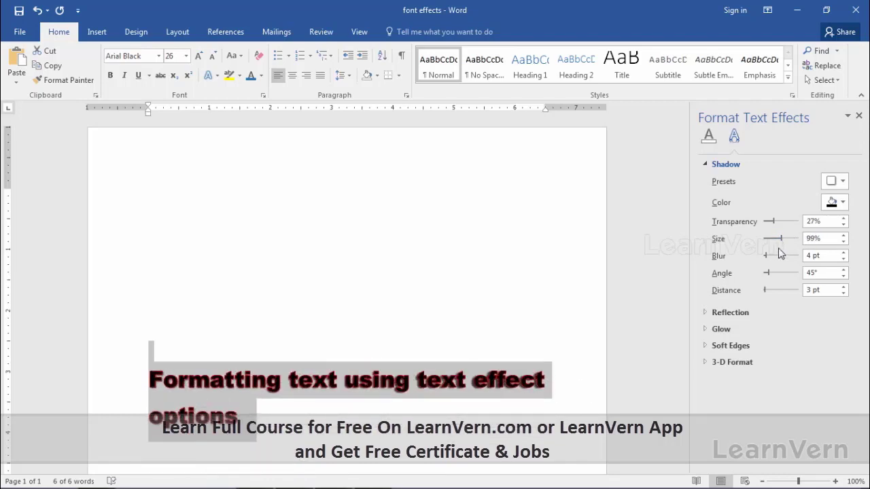
left_click_drag(766, 256, 791, 271)
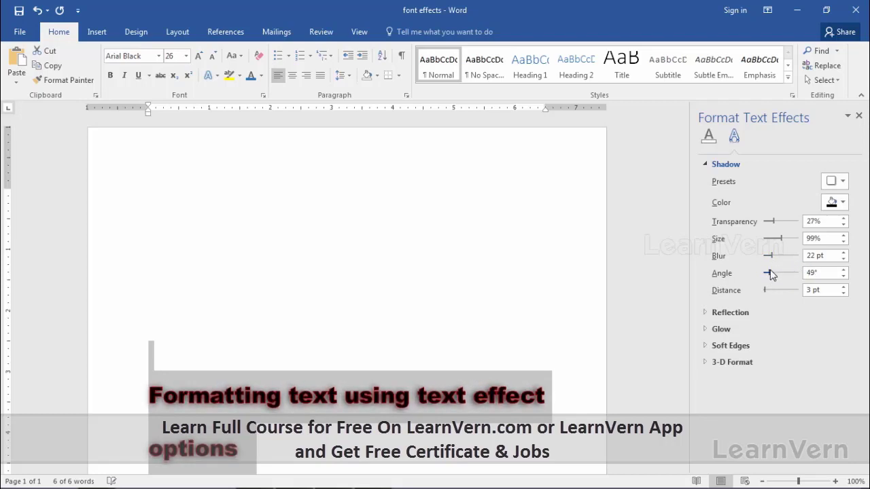
mouse_move(791, 267)
left_mouse_down()
mouse_move(766, 273)
mouse_move(784, 292)
mouse_move(766, 286)
left_mouse_up()
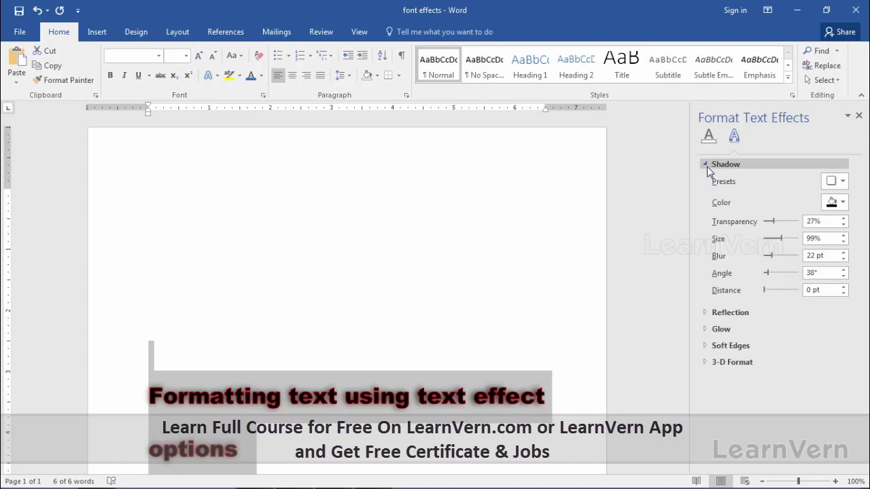
left_click(707, 166)
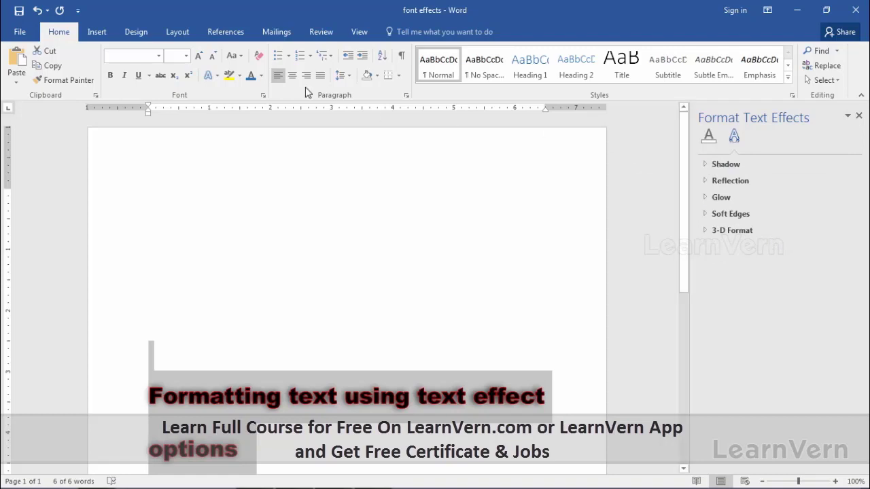
left_click(218, 76)
mouse_move(247, 260)
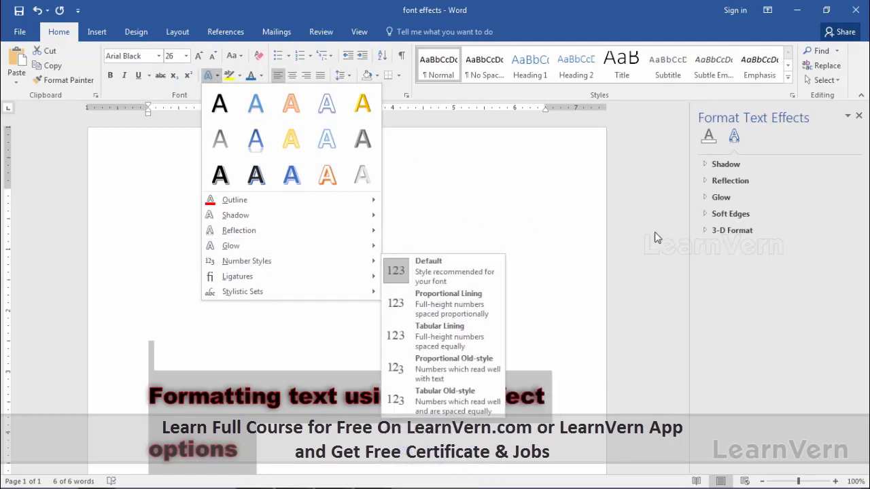
- Try a Half Reflection, touching variation on the heading and adjust its transparency and size
left_click(724, 182)
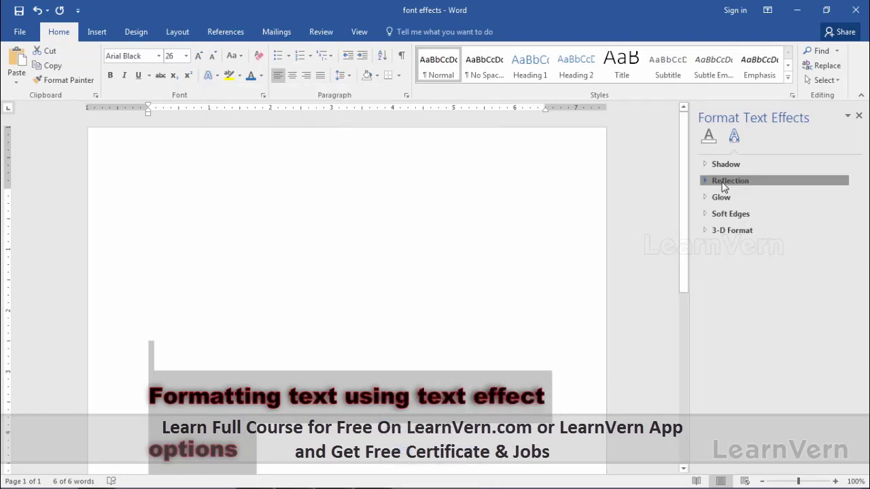
left_click(724, 183)
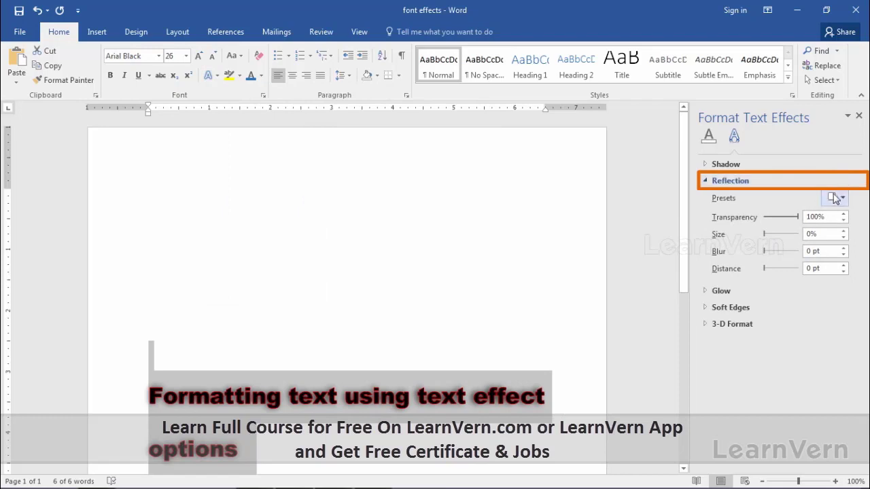
left_click(840, 197)
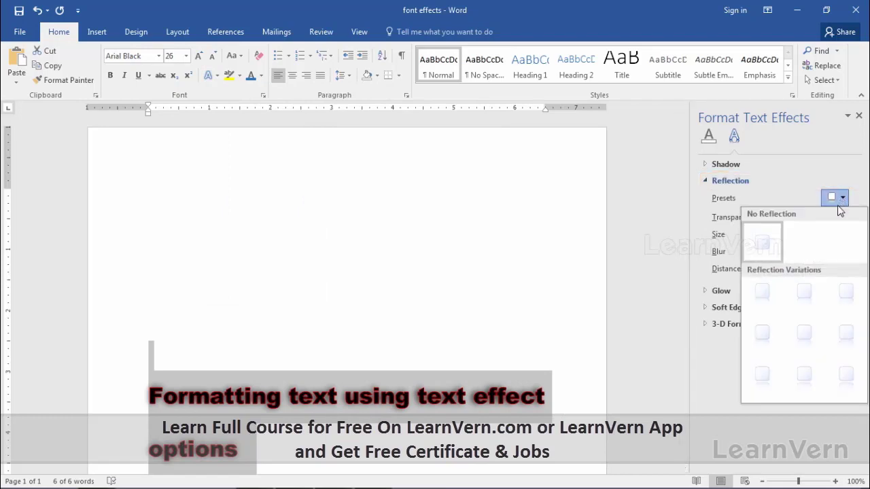
left_click(807, 290)
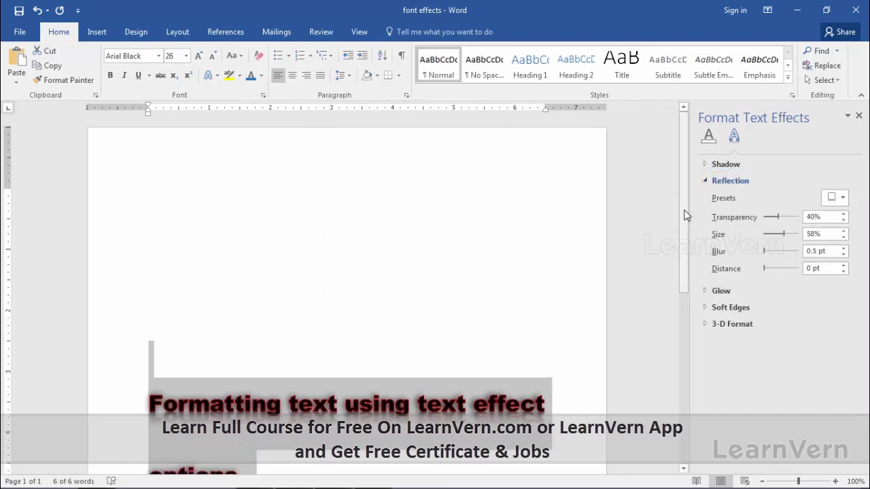
scroll(693, 238, "down", 3)
scroll(596, 272, "down", 2)
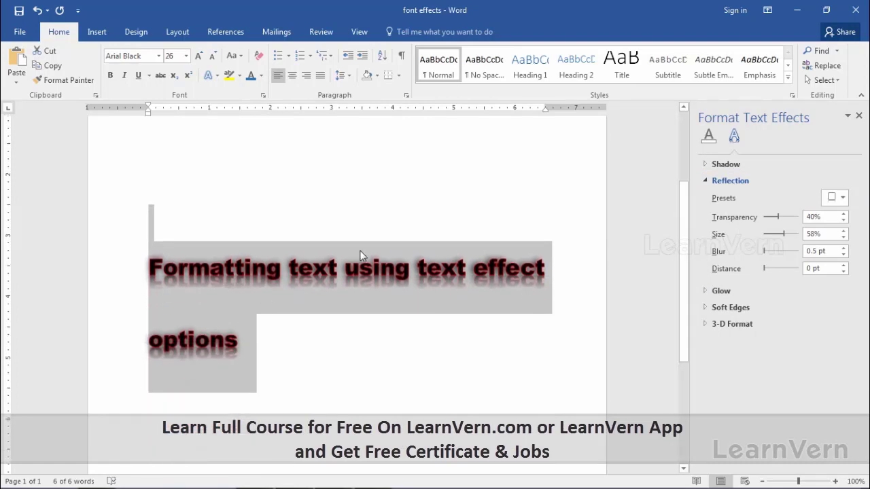
left_click(775, 219)
left_click_drag(777, 236, 785, 234)
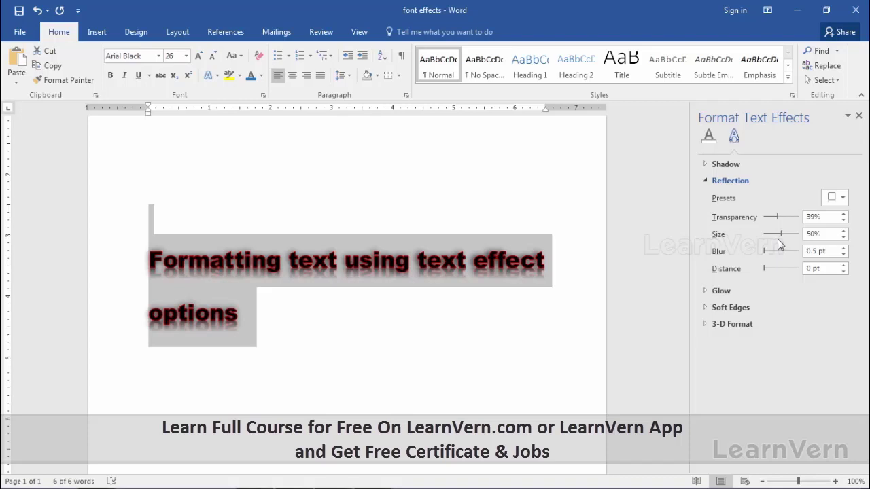
left_click(713, 185)
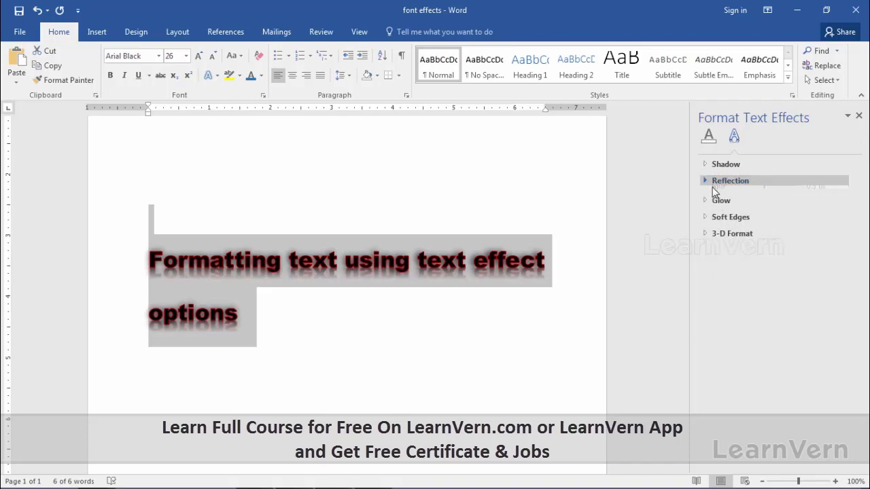
left_click(720, 197)
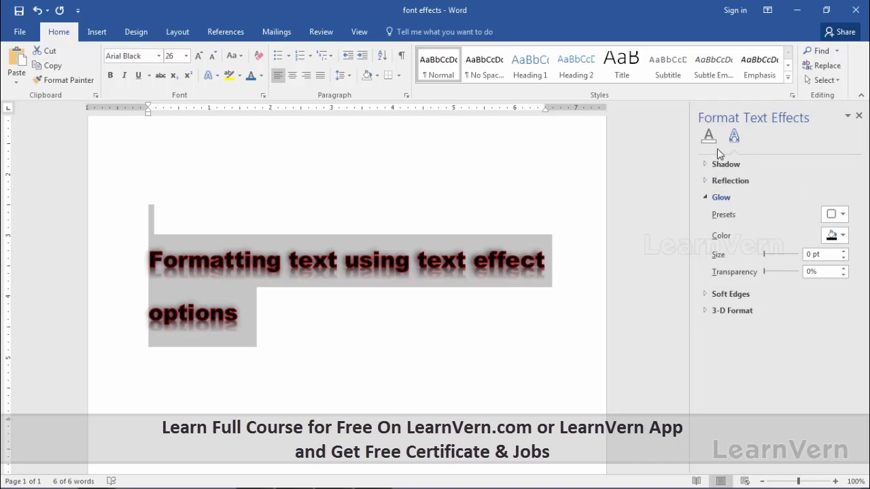
- Remove the heading's outline and set the reflection to No Reflection
left_click(211, 75)
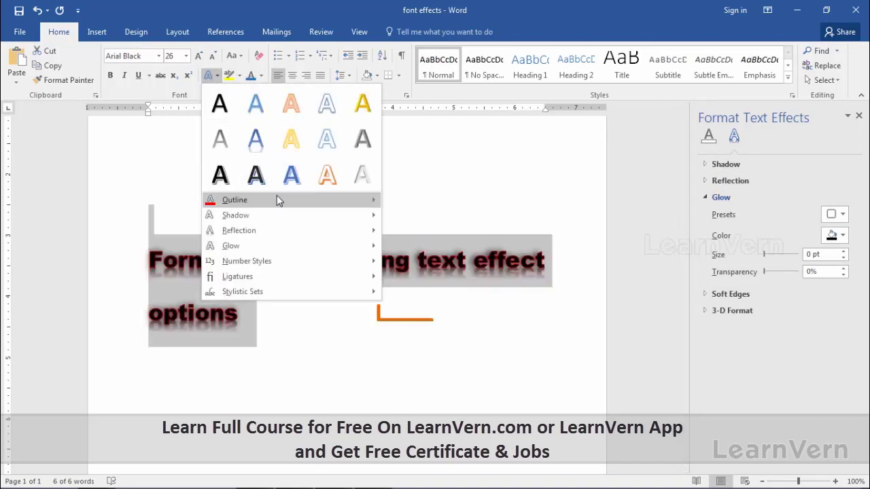
mouse_move(234, 200)
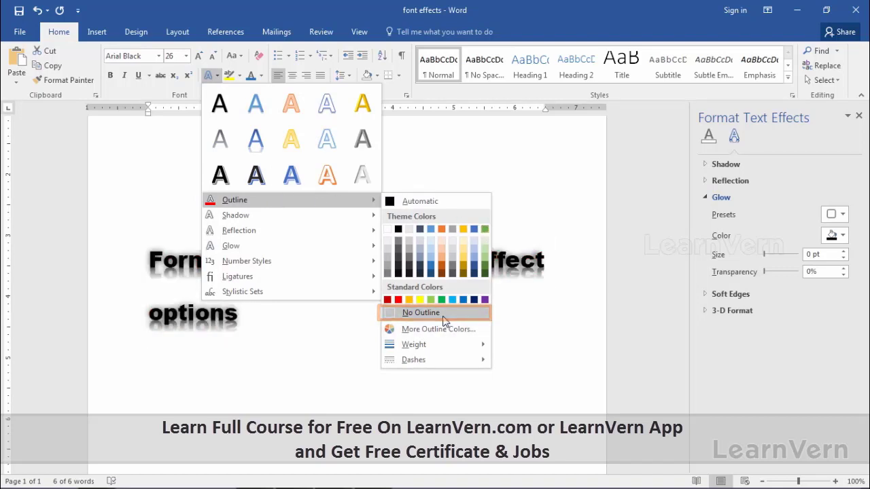
left_click(450, 314)
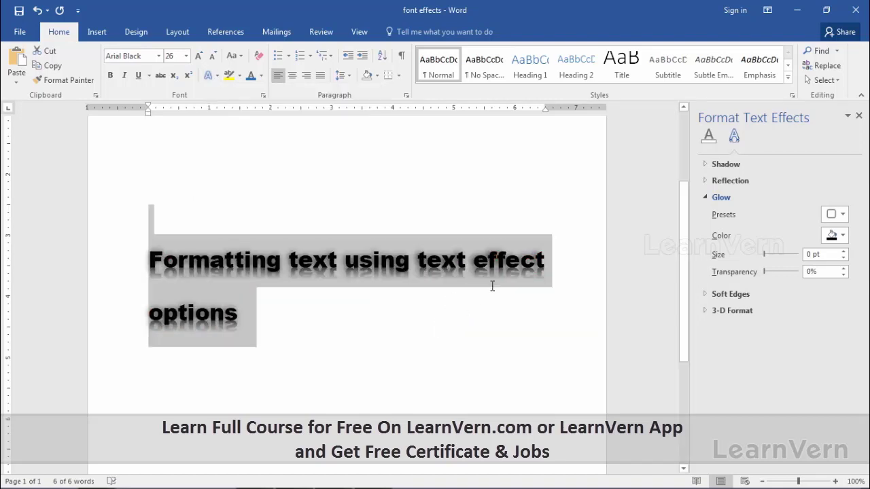
left_click(709, 181)
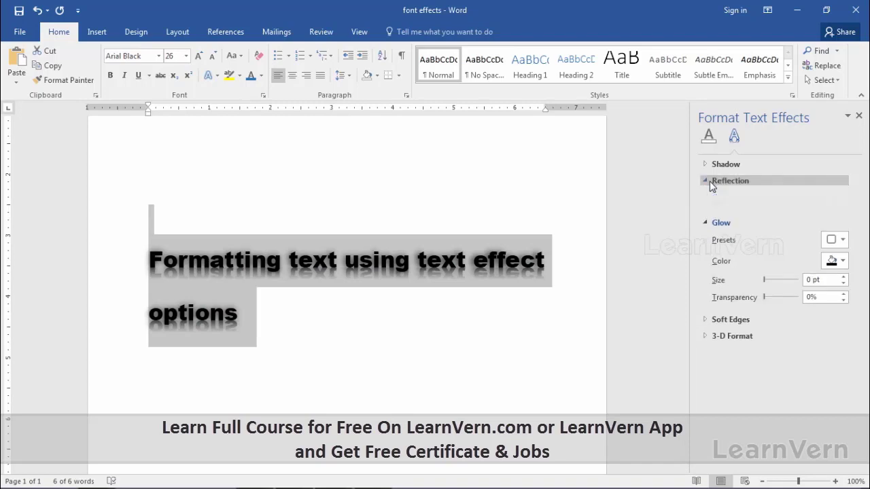
left_click(840, 197)
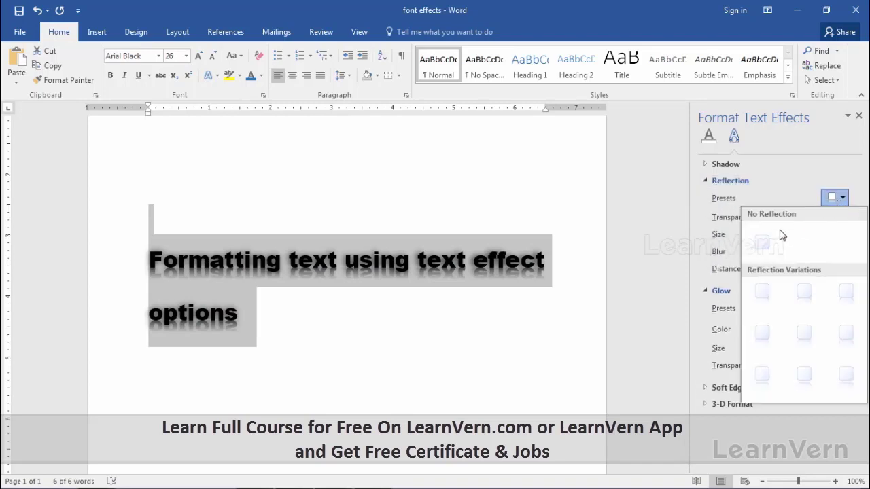
left_click(760, 244)
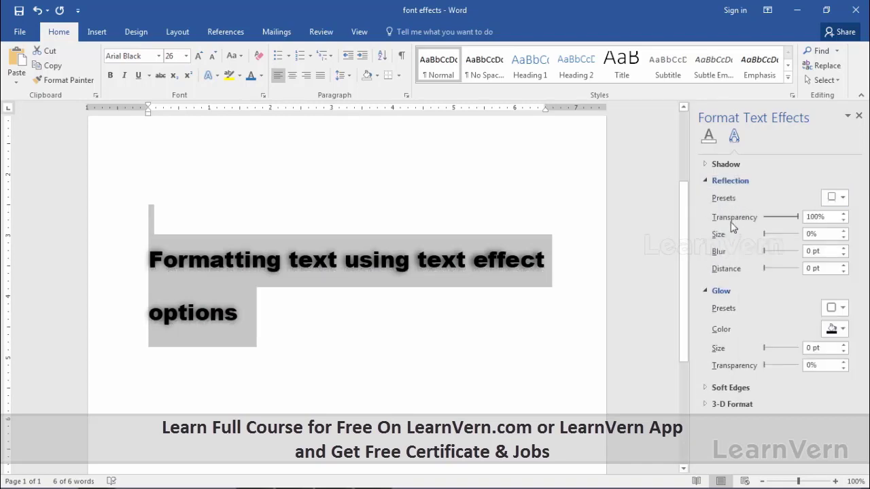
- Review the shadow settings, then collapse the shadow, reflection and glow sections
left_click(788, 161)
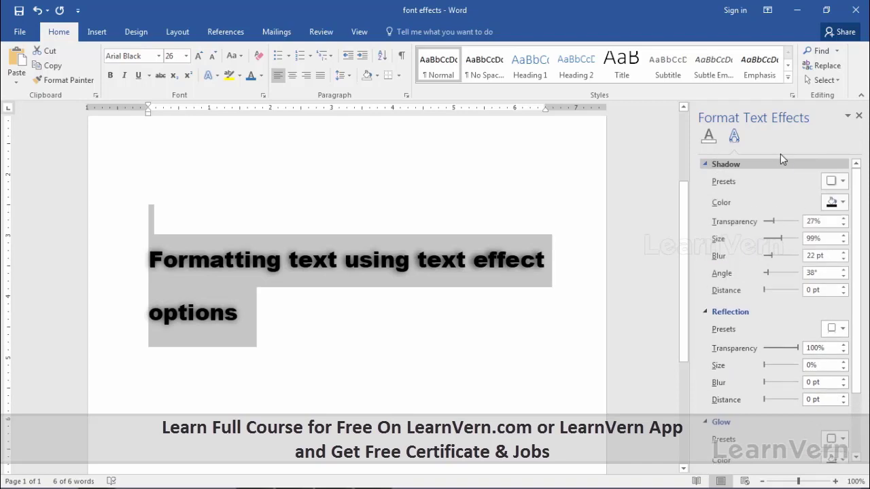
left_click(711, 166)
left_click(712, 181)
left_click(715, 197)
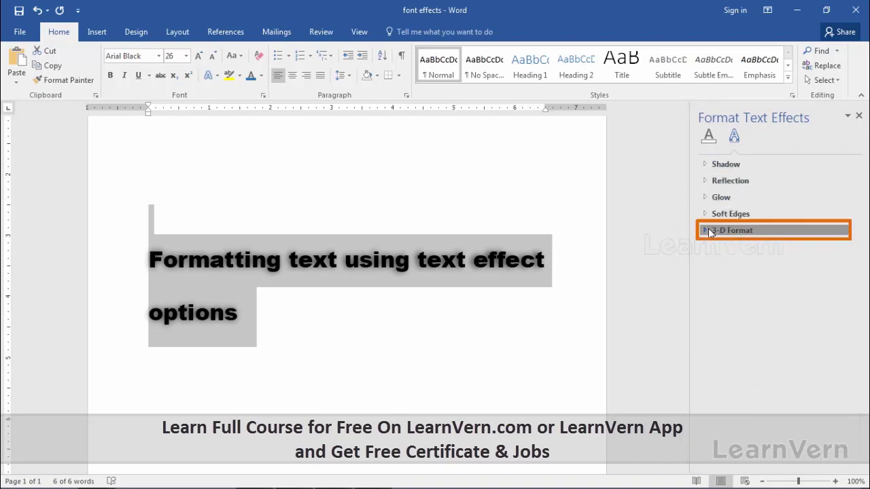
- Give the heading an angled 3 pt top bevel with a dark grey contour
left_click(712, 231)
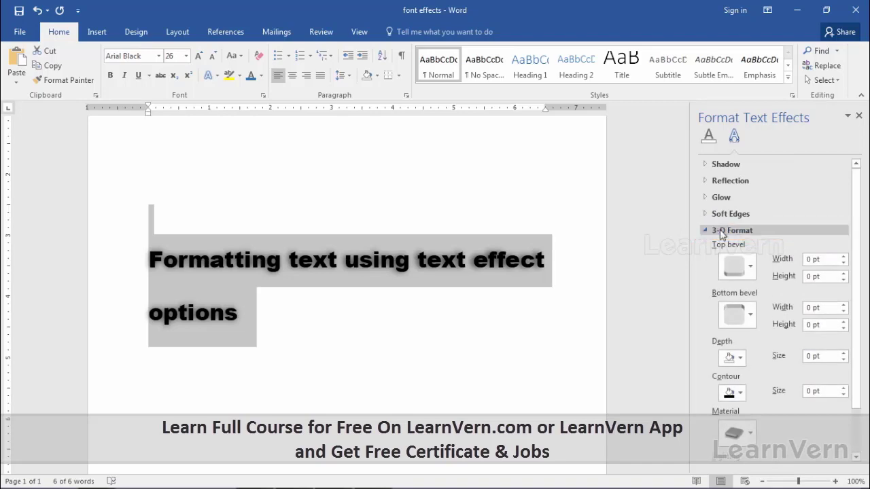
left_click(752, 271)
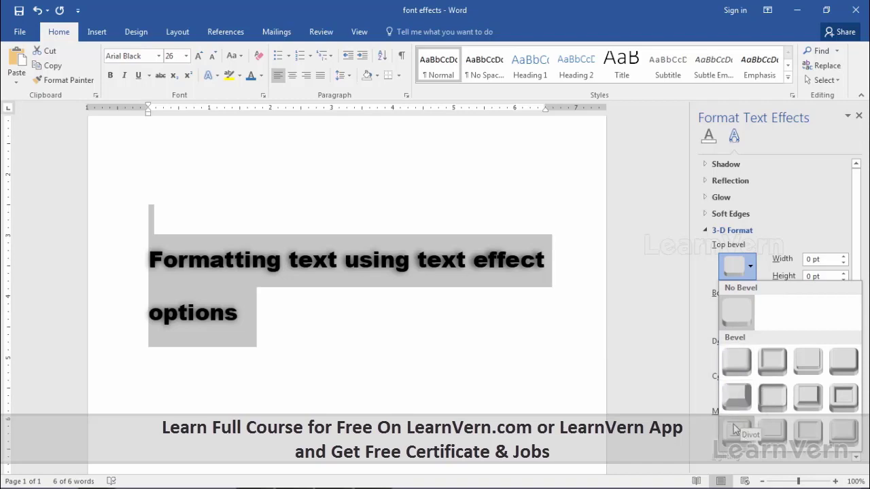
left_click(735, 399)
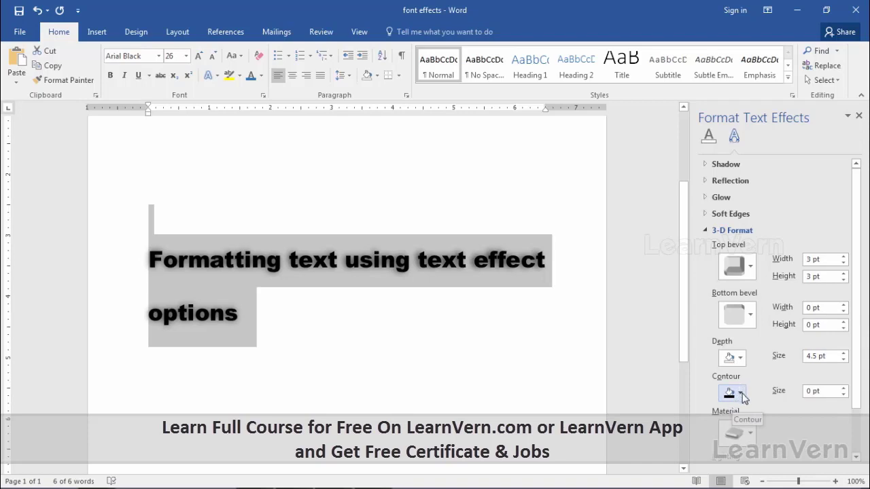
left_click(741, 392)
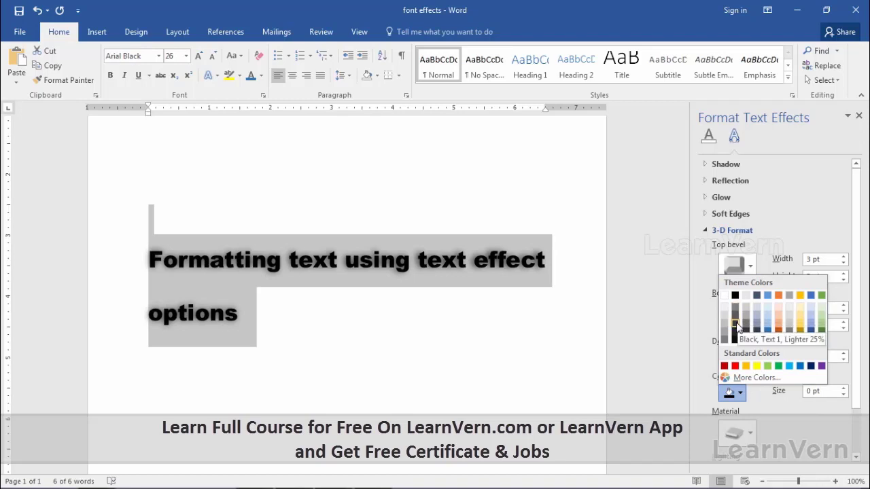
left_click(736, 326)
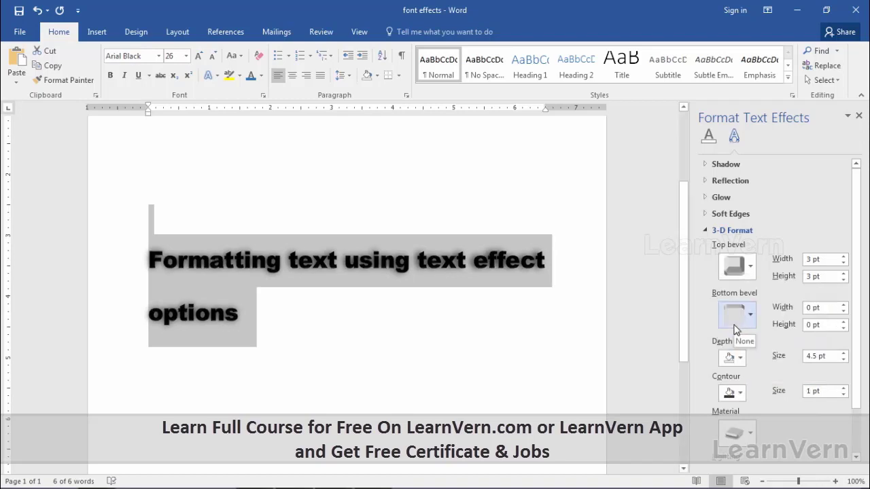
- Add a 3 pt bottom bevel to the heading and check the 3-D result
left_click(736, 325)
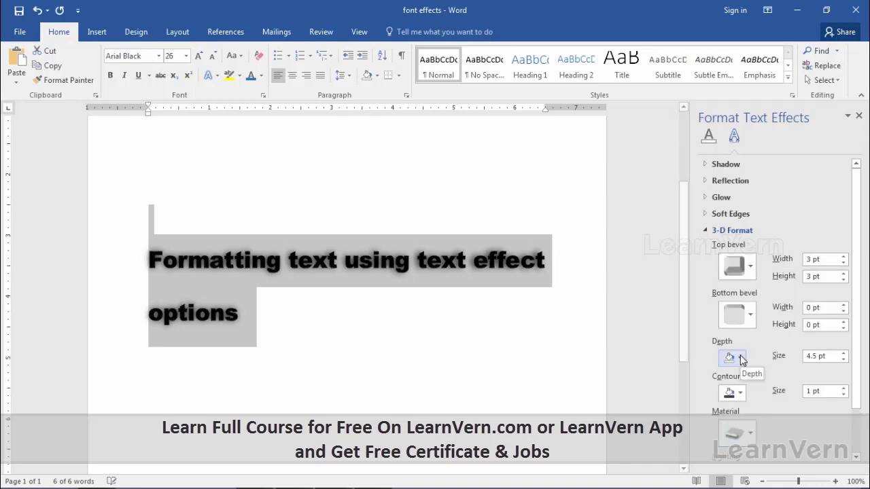
left_click(740, 360)
left_click(541, 316)
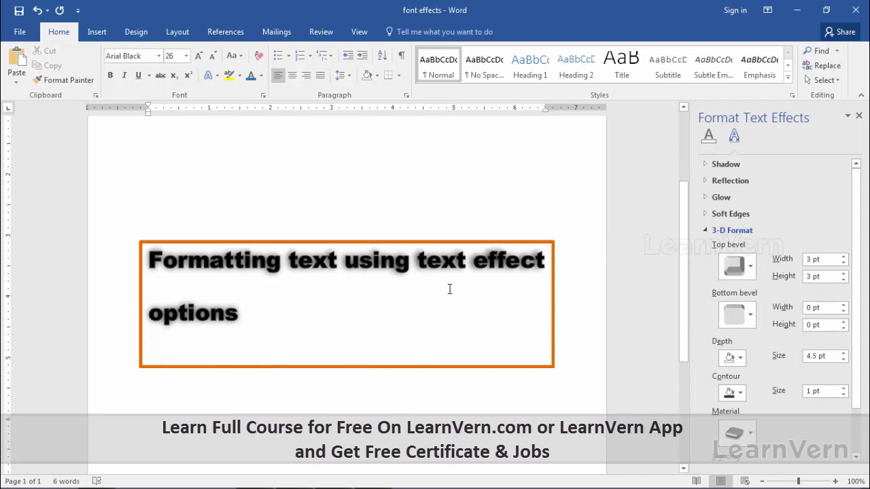
left_click(749, 320)
left_click(739, 248)
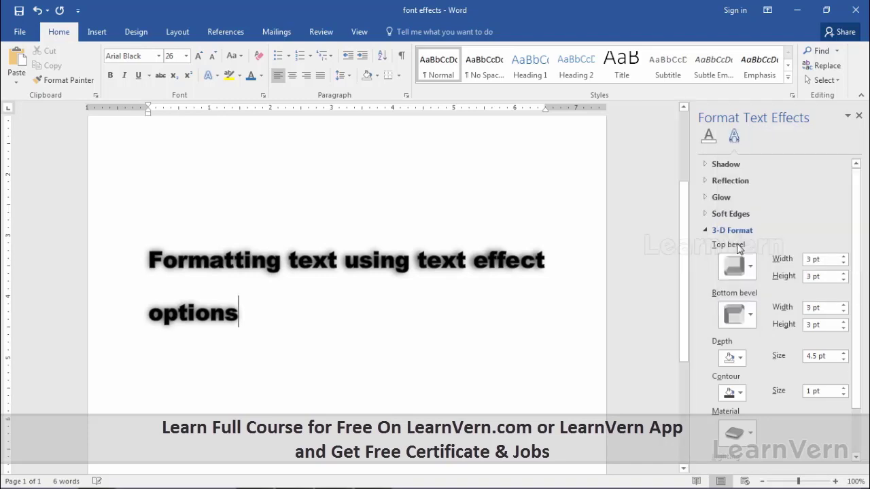
scroll(528, 277, "down", 2)
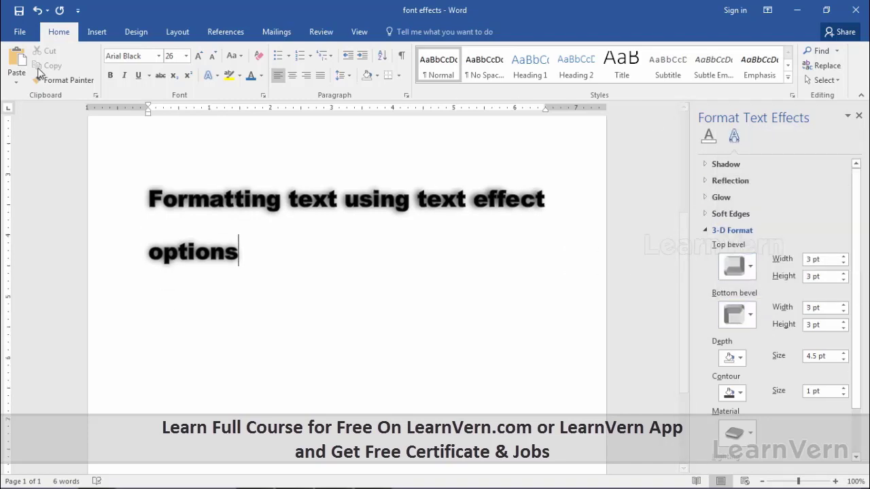
left_click(209, 75)
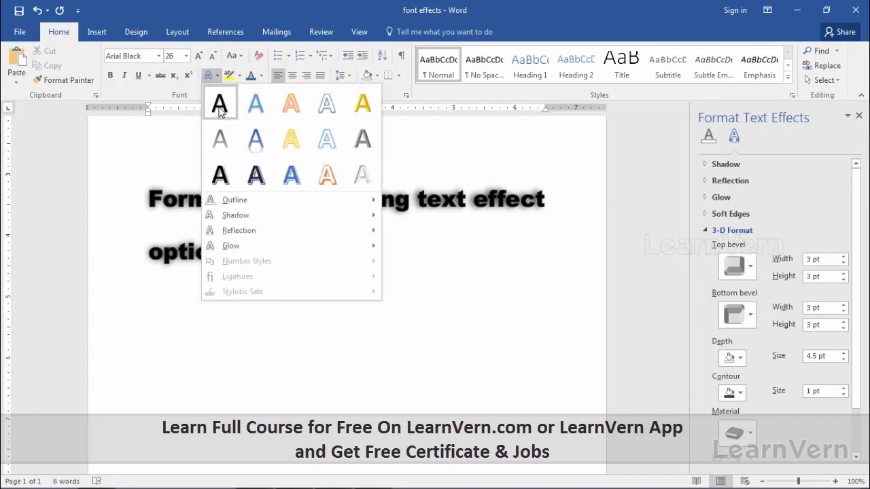